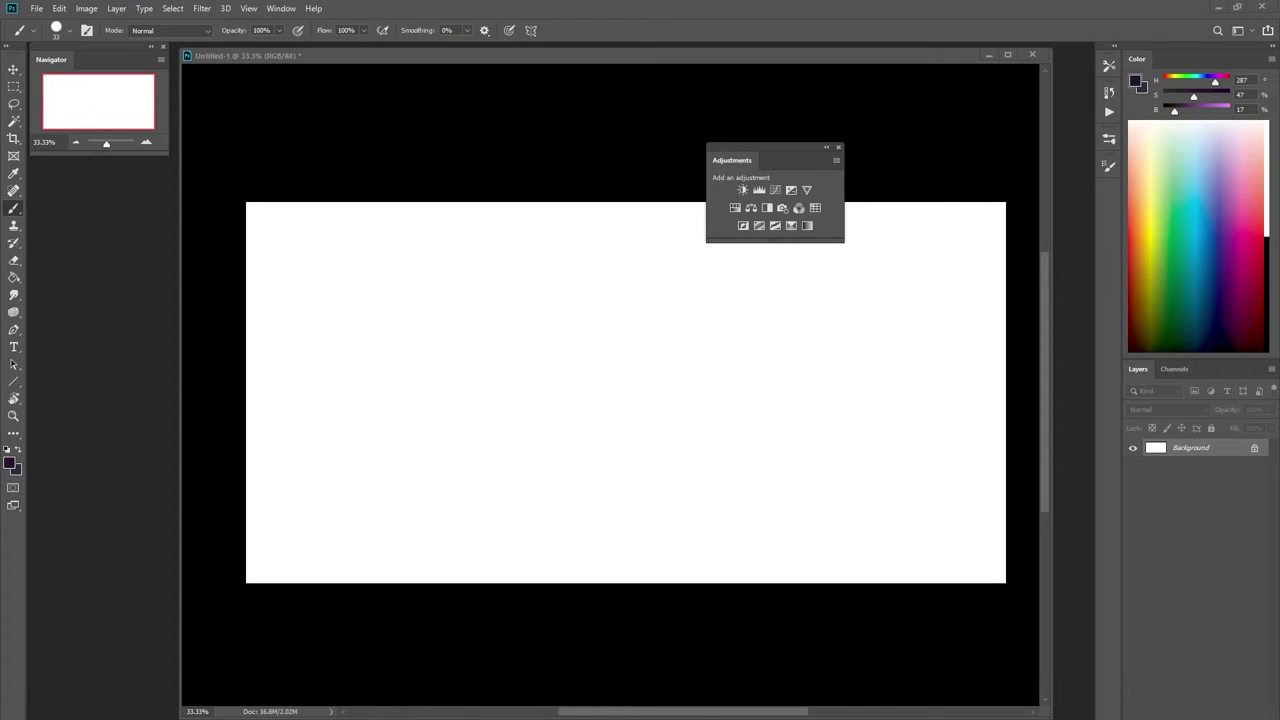
Dock the Adjustments panel beneath the Navigator and set the Hard Round Pressure Size brush to 21 px.
click(403, 603)
drag(816, 160, 138, 150)
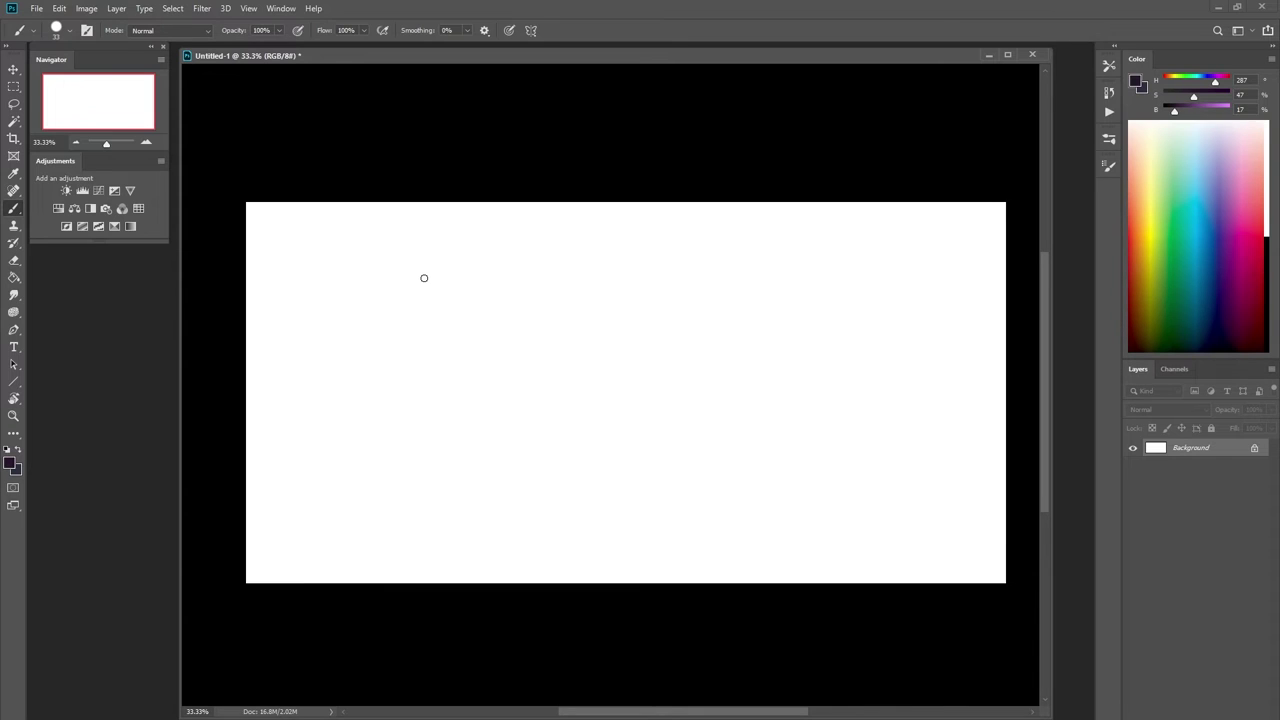
click(1110, 140)
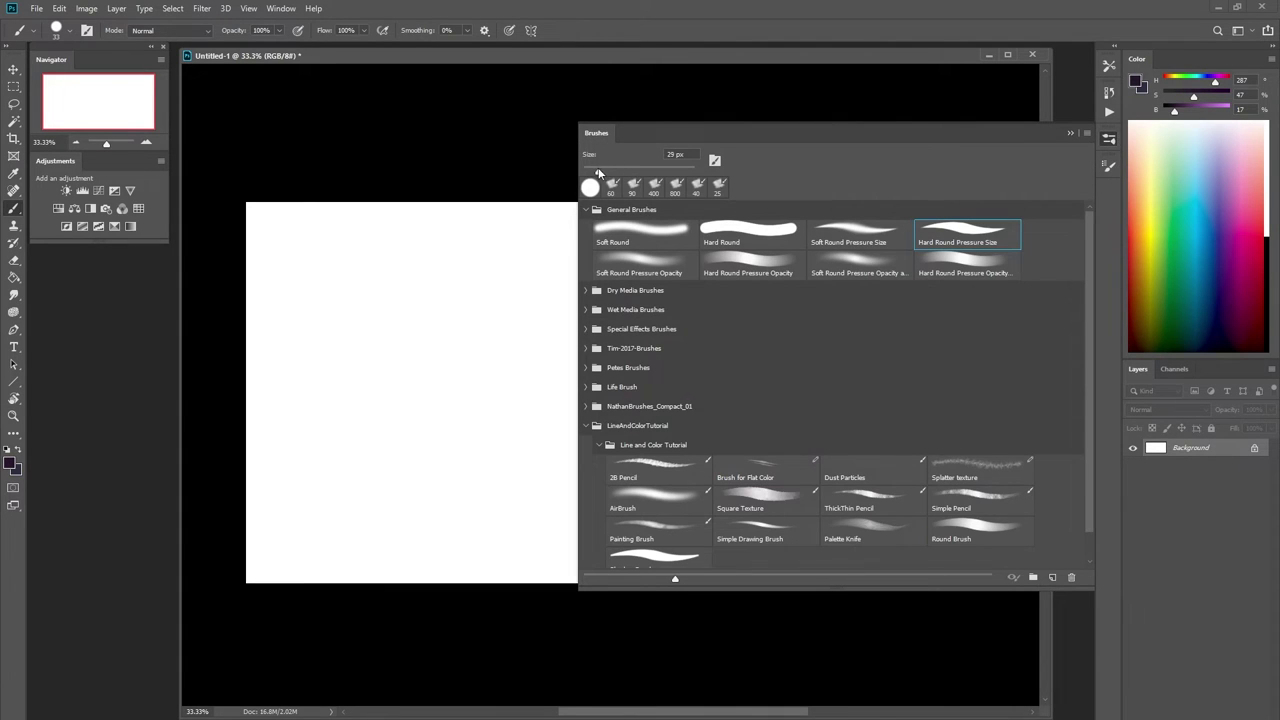
click(527, 148)
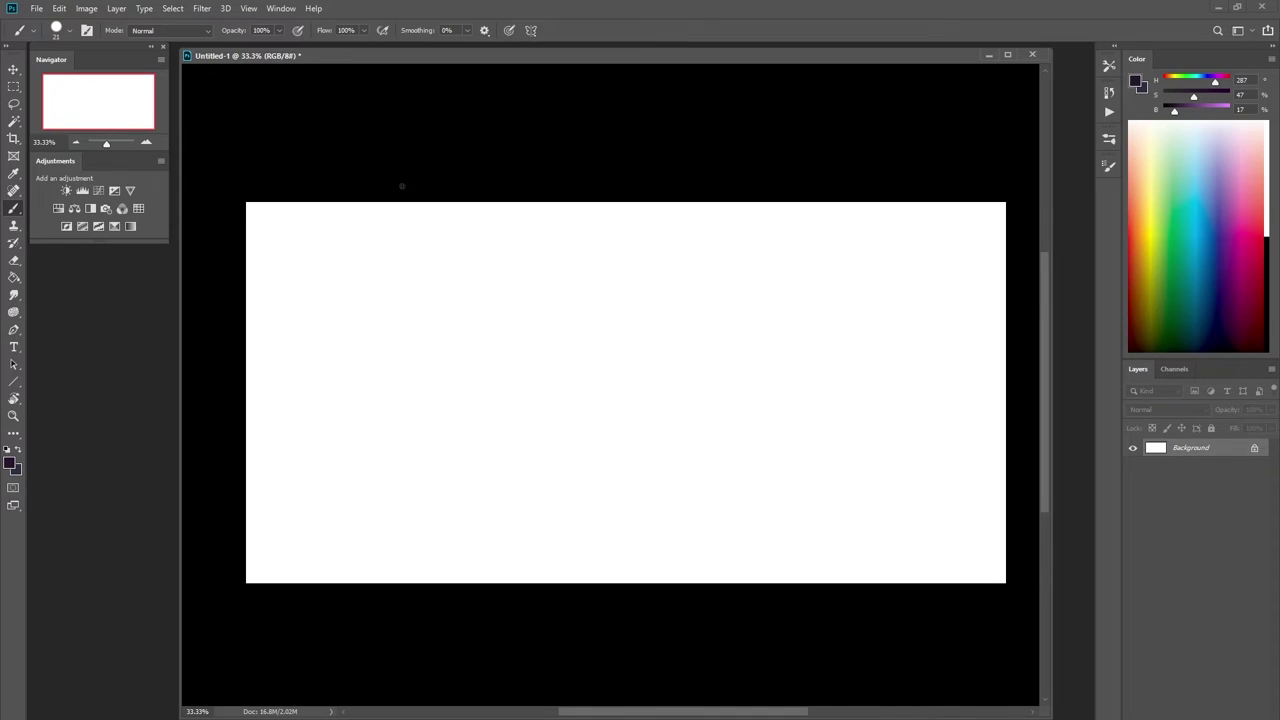
Handwrite the notes "Rino (horn + hornless)", "china" and "years" on separate lines in the canvas's left half.
mouse_move(294, 303)
mouse_down()
mouse_move(287, 320)
mouse_move(322, 318)
mouse_move(331, 293)
mouse_move(434, 305)
mouse_move(451, 283)
mouse_move(466, 310)
mouse_move(486, 291)
mouse_move(505, 300)
mouse_move(538, 287)
mouse_move(555, 312)
mouse_up()
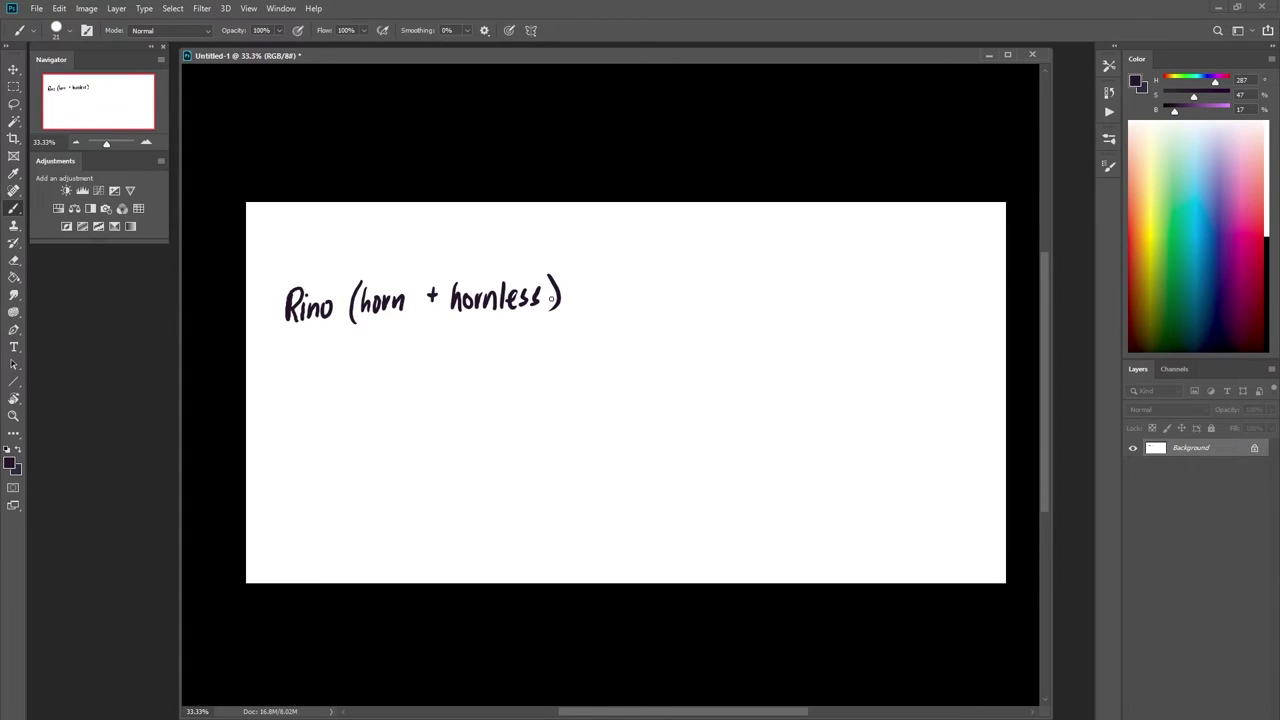
drag(302, 343, 357, 341)
mouse_move(294, 381)
mouse_down()
mouse_move(286, 416)
mouse_move(322, 382)
mouse_move(341, 398)
mouse_up()
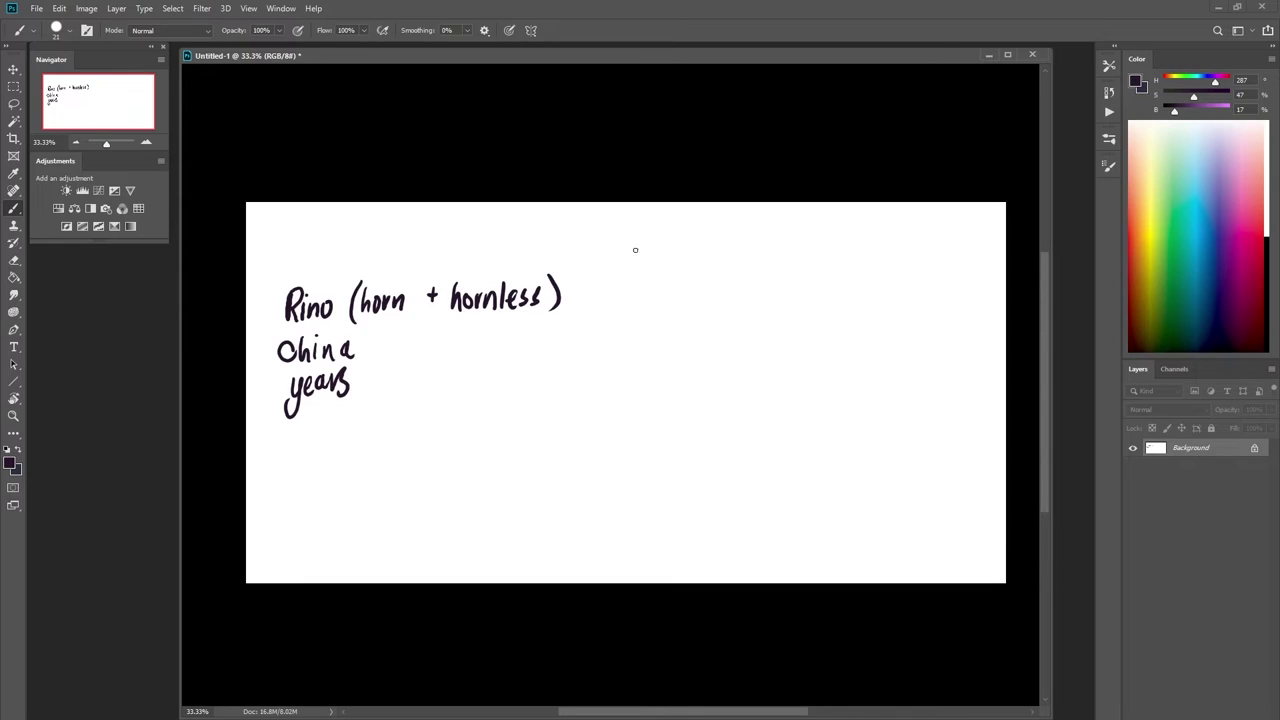
Sketch a small horned rhino beside the first note and a flag with stars next to "china".
mouse_move(635, 297)
mouse_down()
mouse_move(642, 314)
mouse_move(689, 280)
mouse_move(621, 272)
mouse_move(611, 256)
mouse_move(604, 291)
mouse_move(630, 291)
mouse_move(633, 277)
mouse_up()
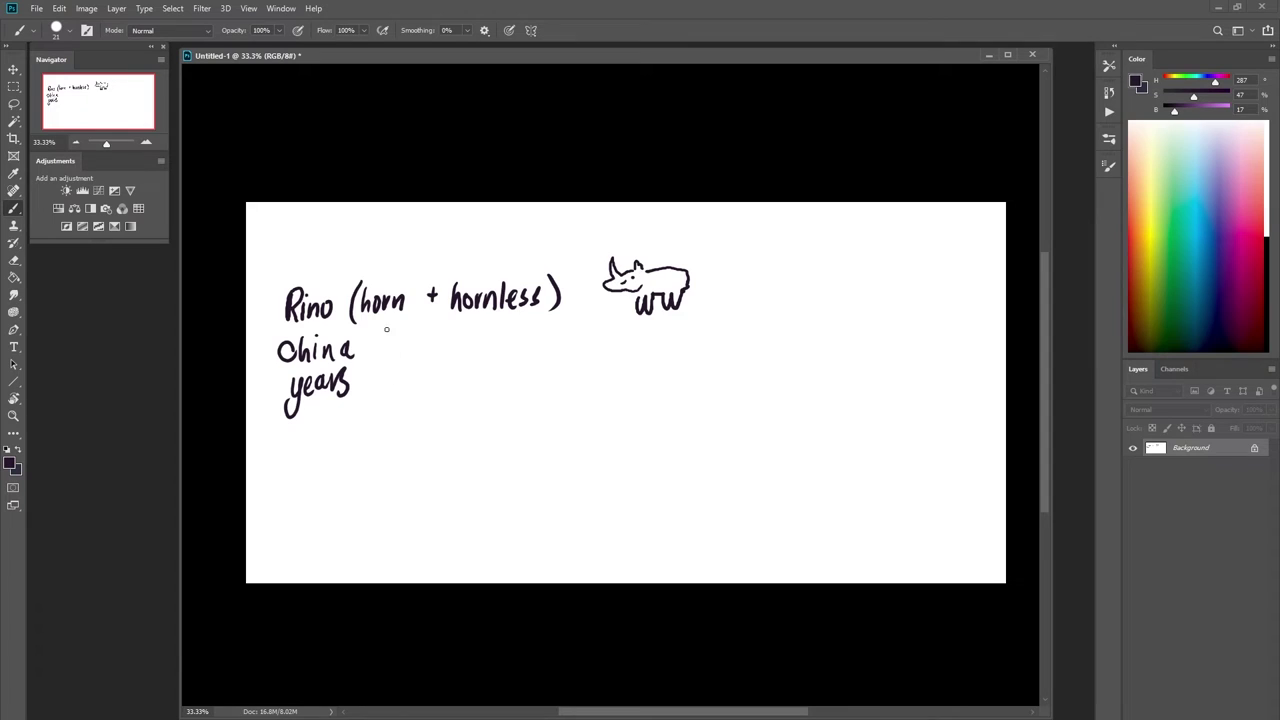
mouse_move(388, 333)
mouse_down()
mouse_move(386, 364)
mouse_move(428, 328)
mouse_move(415, 369)
mouse_move(386, 366)
mouse_up()
mouse_move(390, 336)
mouse_down()
mouse_move(404, 334)
mouse_move(402, 346)
mouse_up()
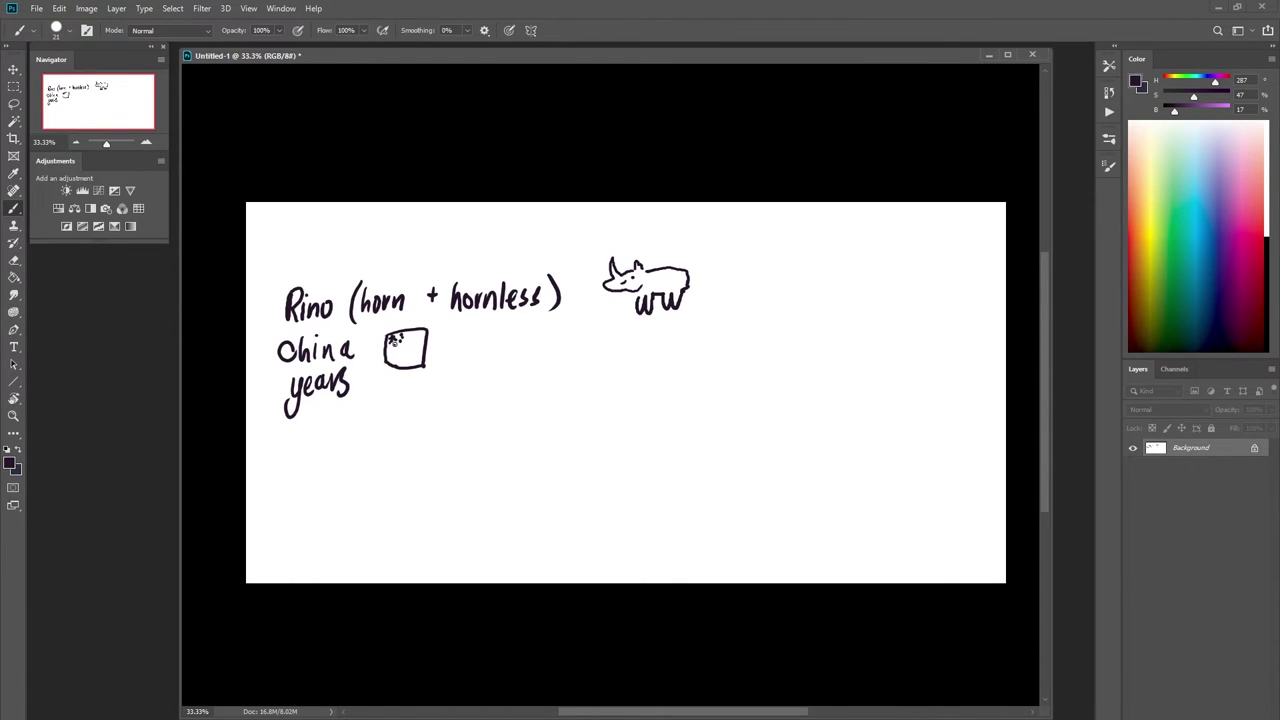
Draw a standing desk calendar with a spiral binding and five date boxes beside the "years" note.
drag(385, 400, 393, 460)
mouse_move(384, 399)
mouse_down()
mouse_move(452, 387)
mouse_move(468, 433)
mouse_move(396, 460)
mouse_up()
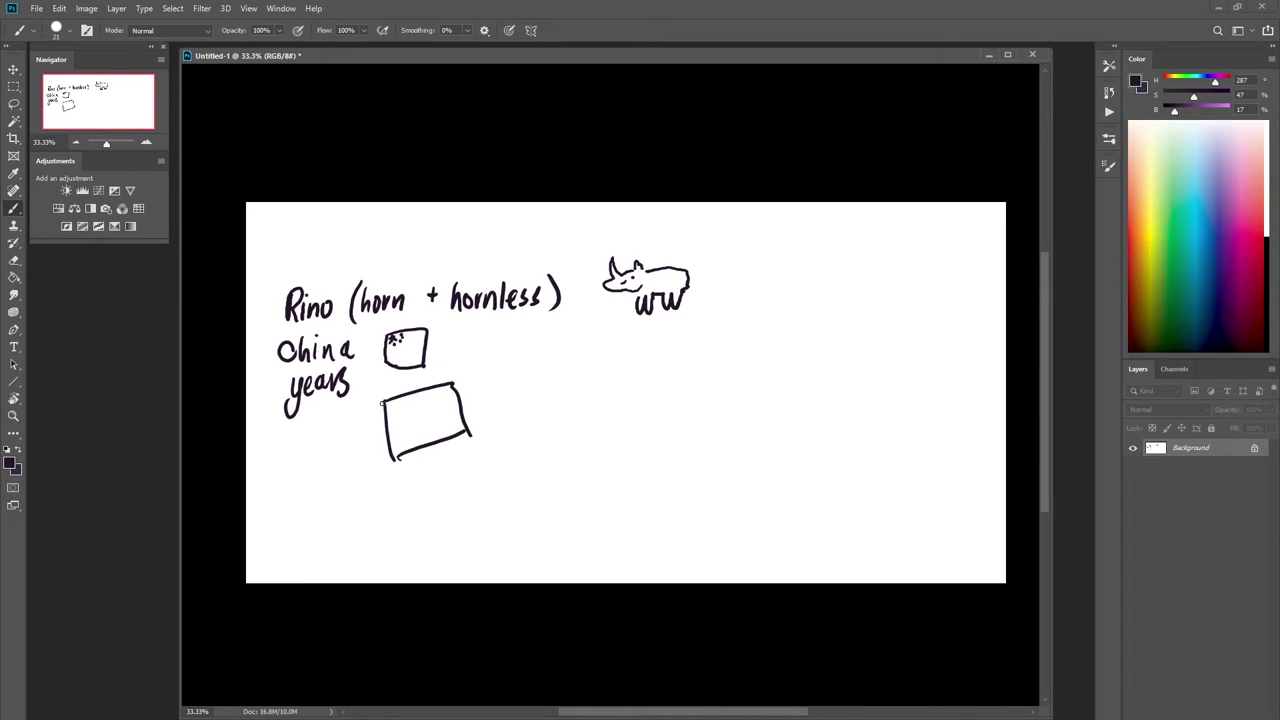
mouse_move(382, 402)
mouse_down()
mouse_move(386, 456)
mouse_move(400, 390)
mouse_move(439, 395)
mouse_move(404, 424)
mouse_move(440, 412)
mouse_up()
drag(418, 427, 440, 428)
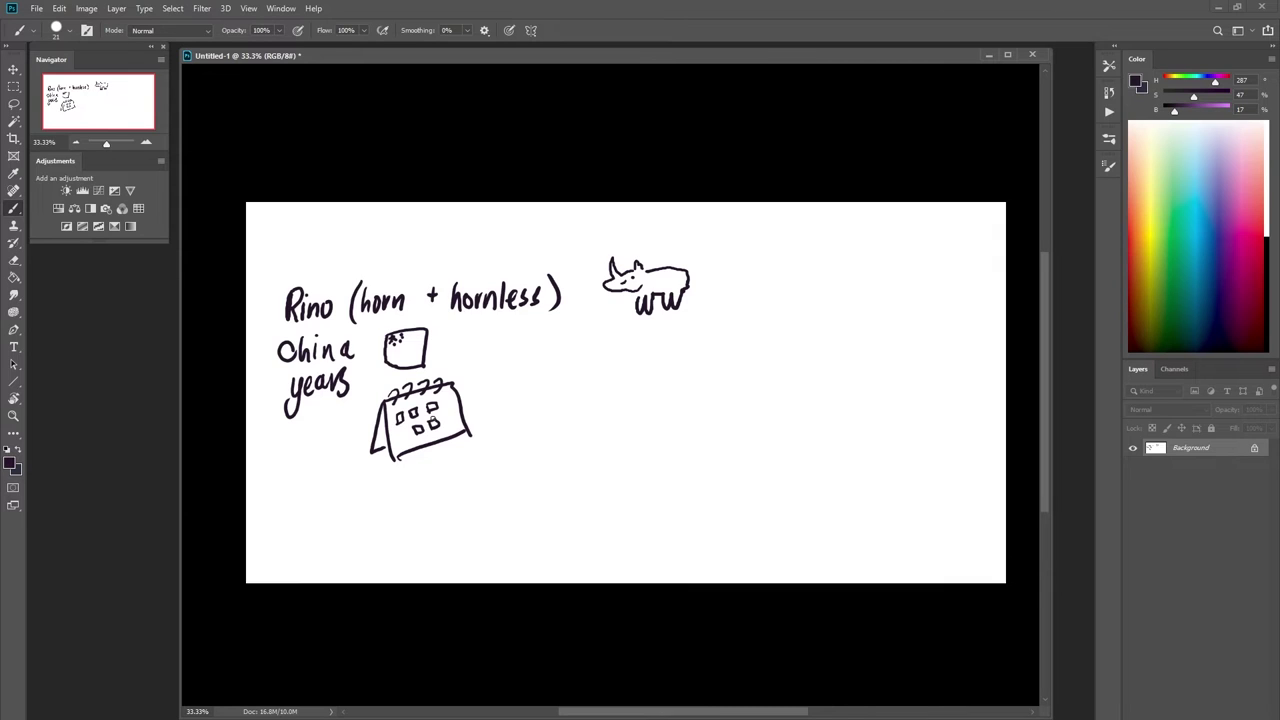
Handwrite "[TITLE]" in capitals with square brackets above the rhino note.
mouse_move(295, 233)
mouse_down()
mouse_move(297, 257)
mouse_move(311, 234)
mouse_move(305, 252)
mouse_up()
mouse_move(317, 235)
mouse_down()
mouse_move(317, 248)
mouse_move(334, 231)
mouse_up()
mouse_move(329, 233)
mouse_down()
mouse_move(329, 248)
mouse_move(346, 246)
mouse_up()
drag(349, 230, 357, 237)
drag(348, 229, 360, 246)
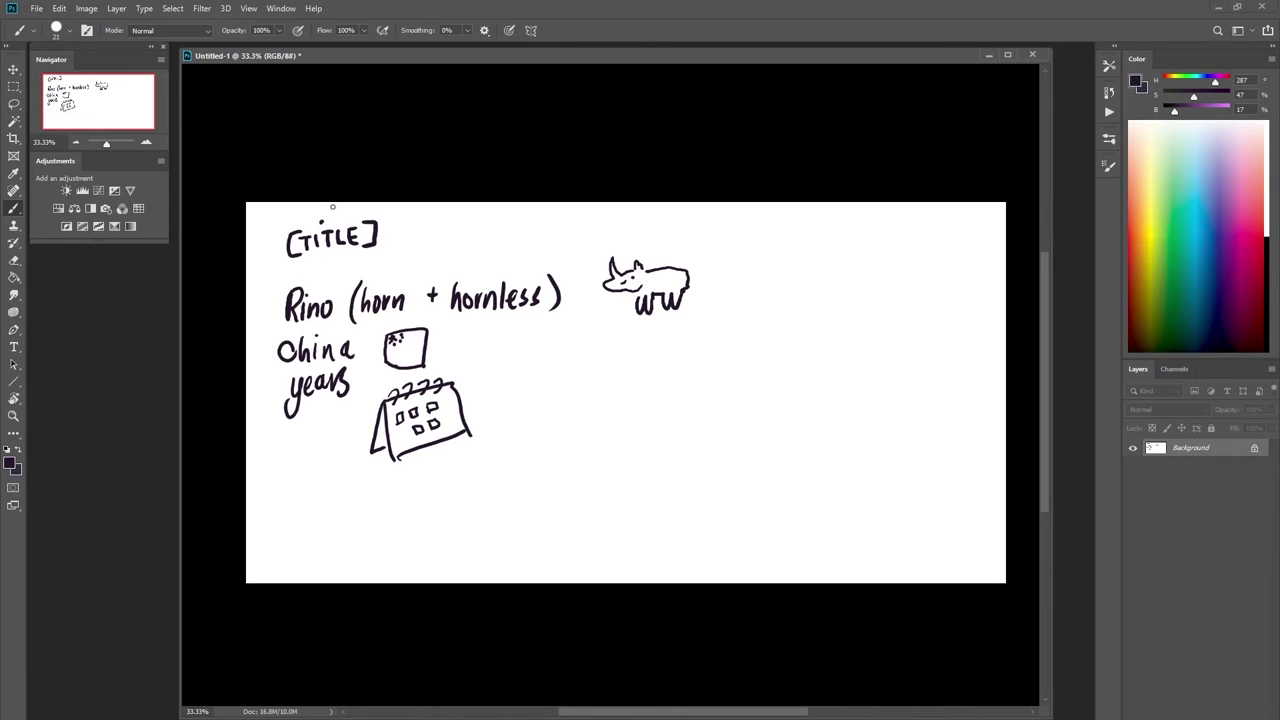
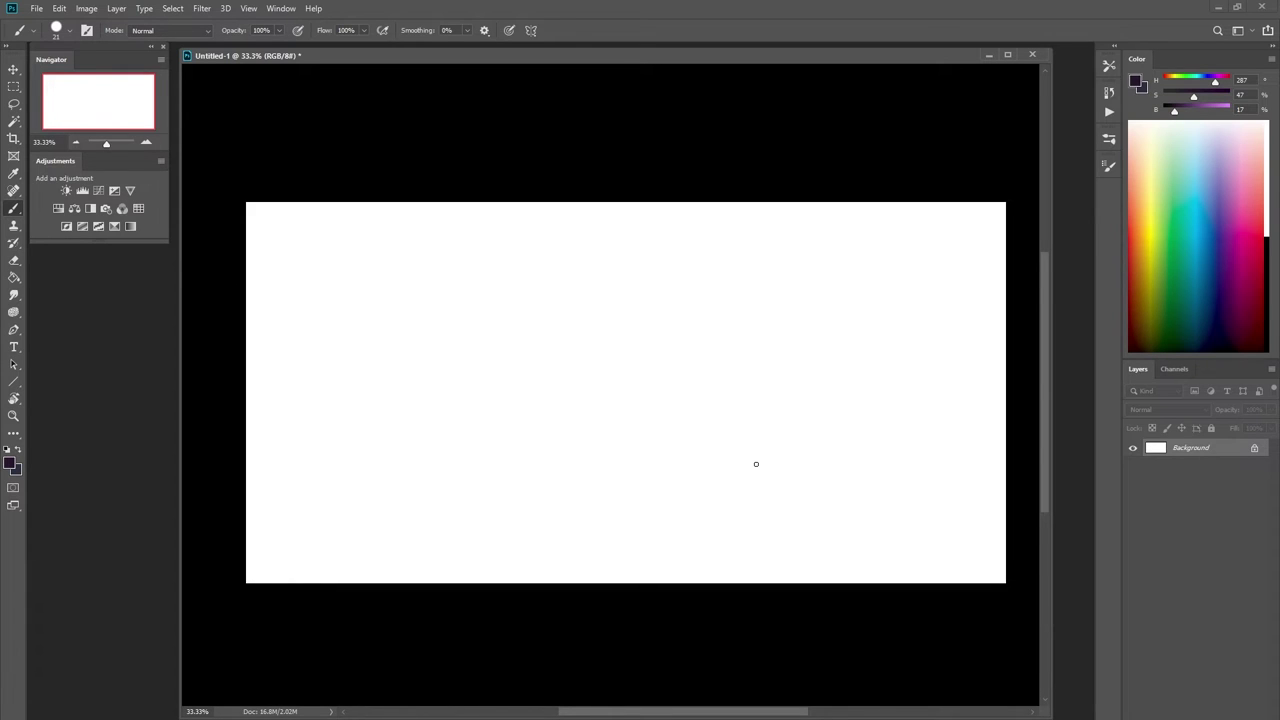
Add two new empty layers above the background.
key(ctrl+shift+alt+n)
key(ctrl+shift+alt+n)
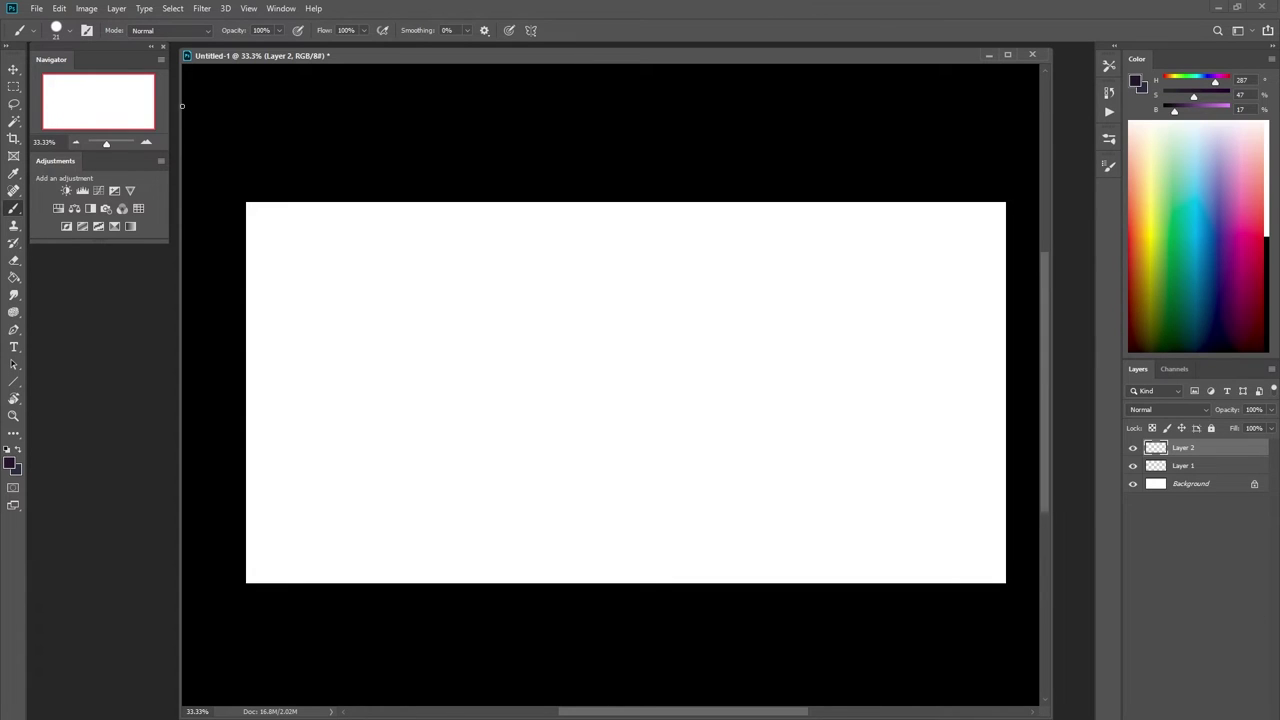
Switch to Discord and look through the rhino fossil sketch notes posted in the session-work channel.
click(1237, 8)
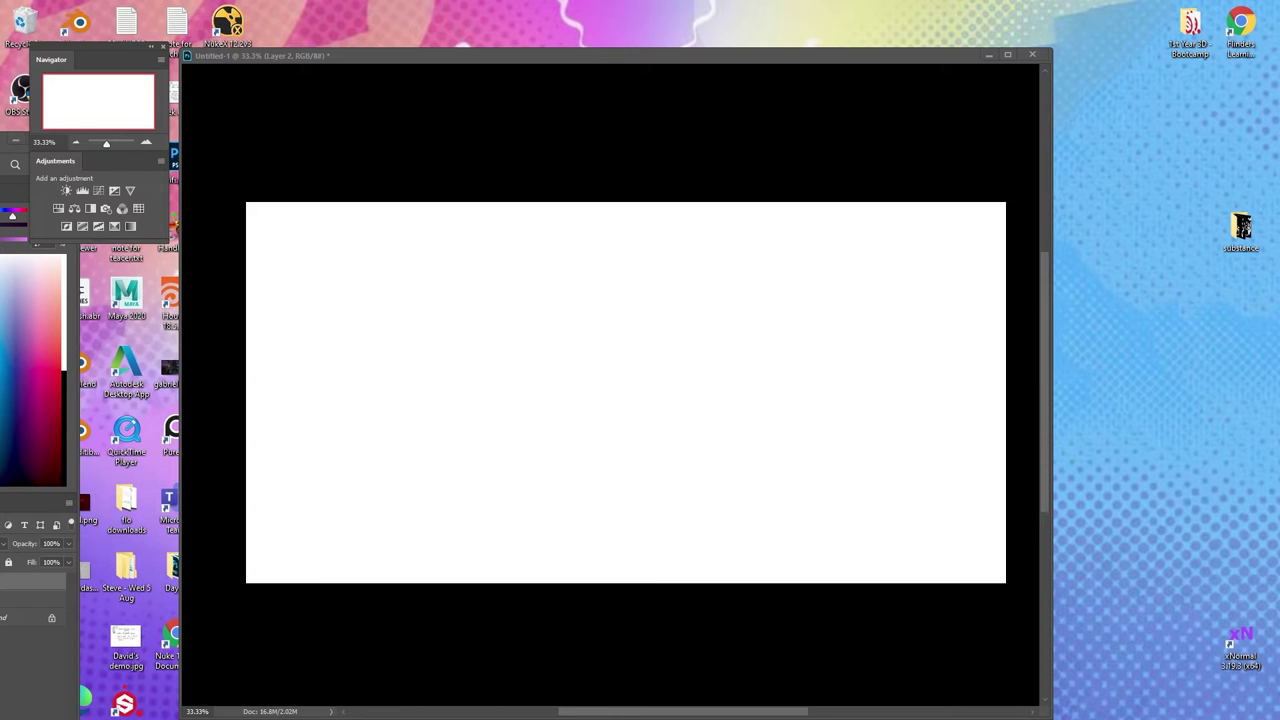
drag(1279, 150, 906, 17)
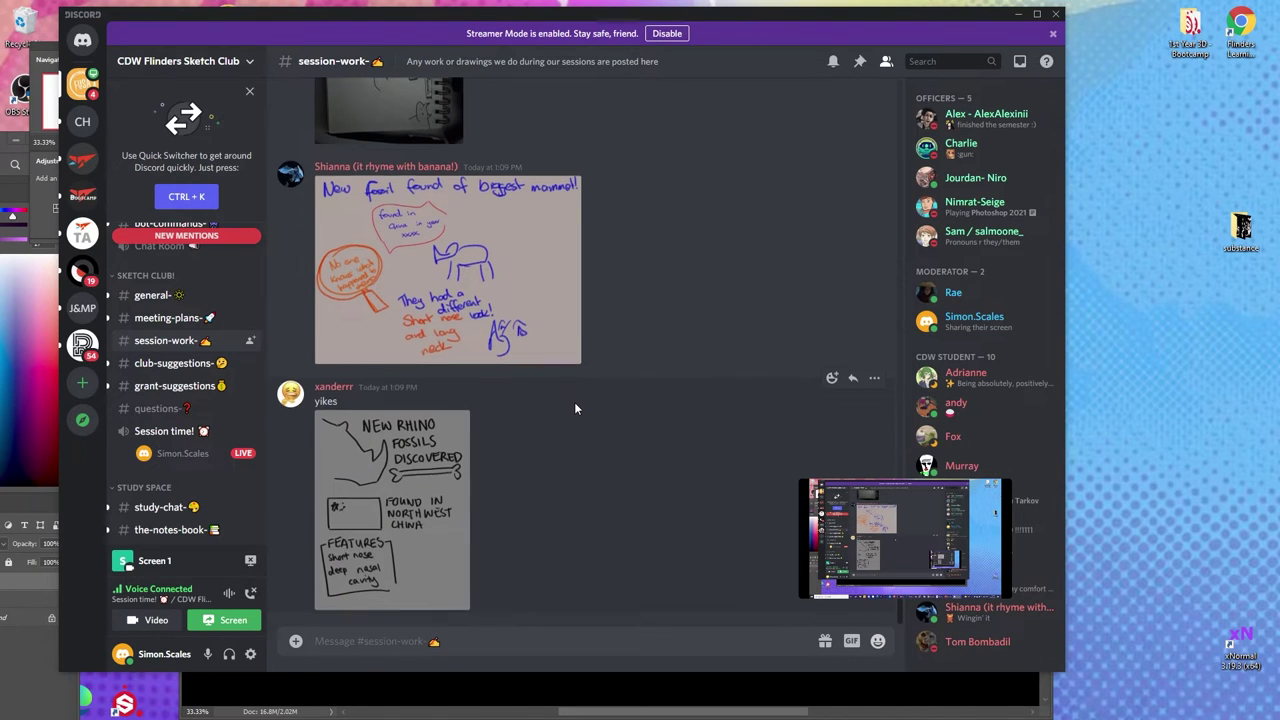
scroll(574, 402, up, 2)
scroll(576, 400, up, 4)
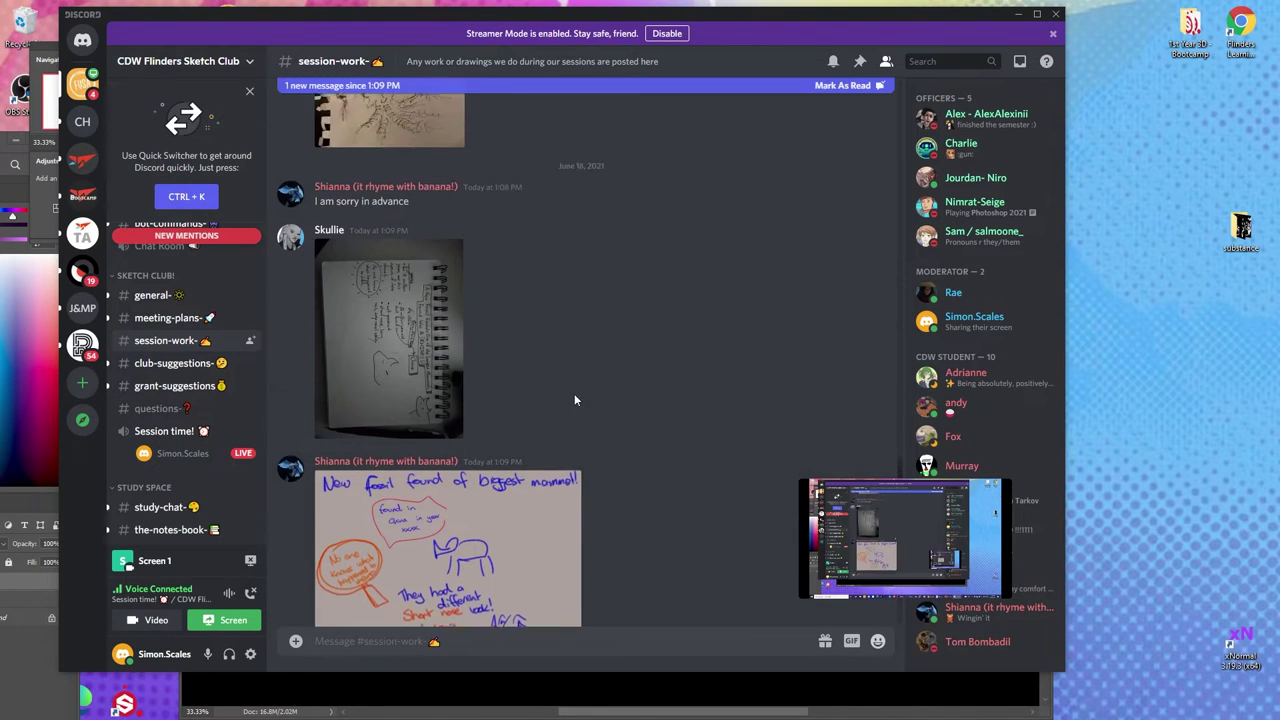
click(440, 410)
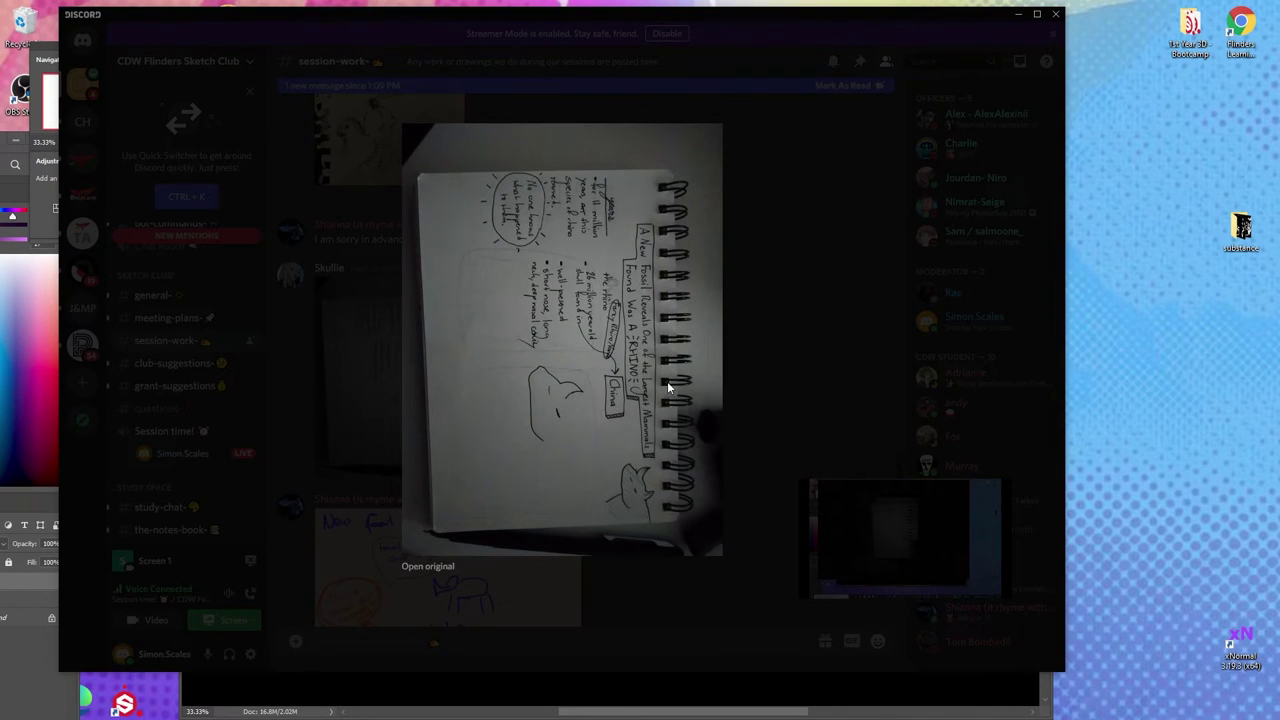
click(788, 325)
scroll(410, 400, down, 3)
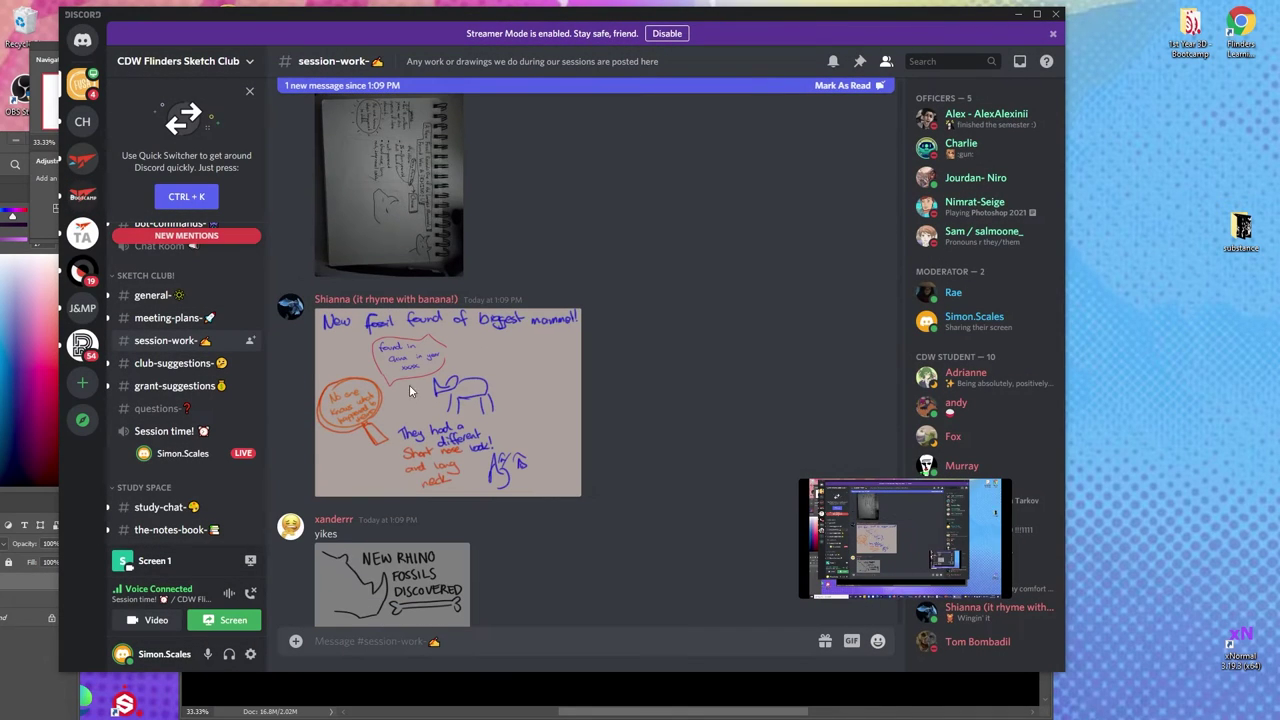
scroll(431, 363, down, 5)
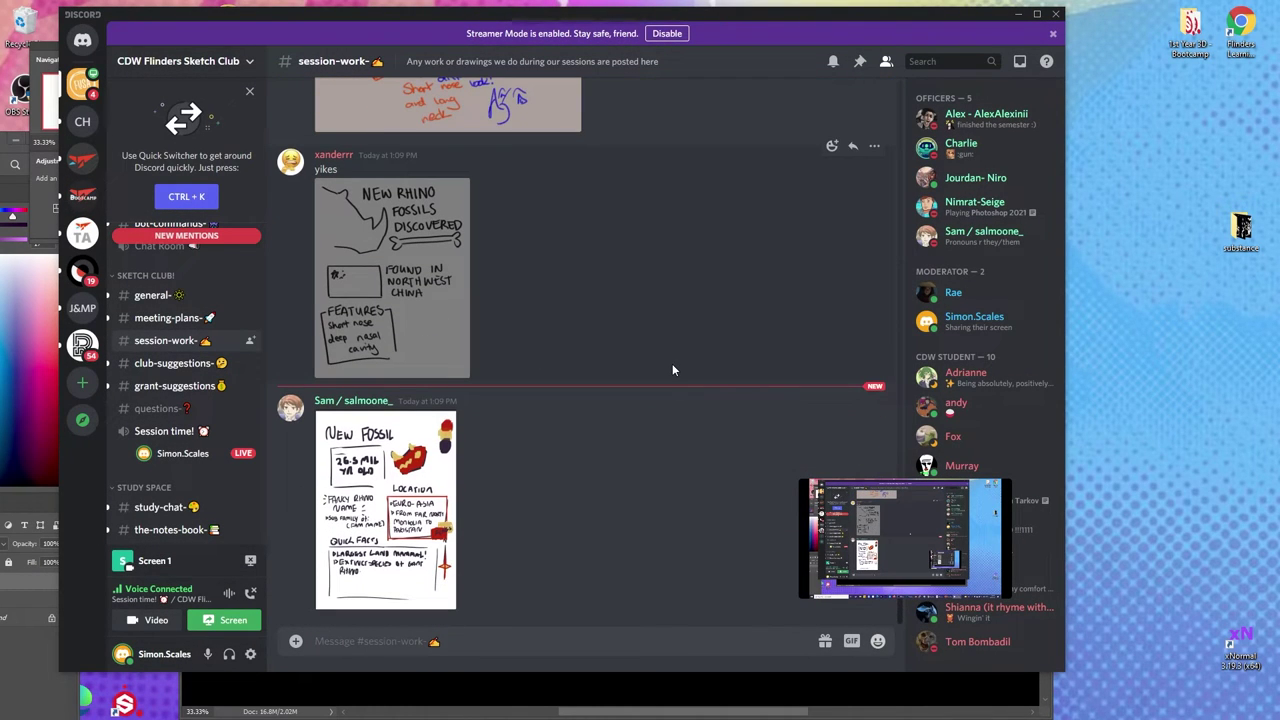
scroll(672, 363, up, 3)
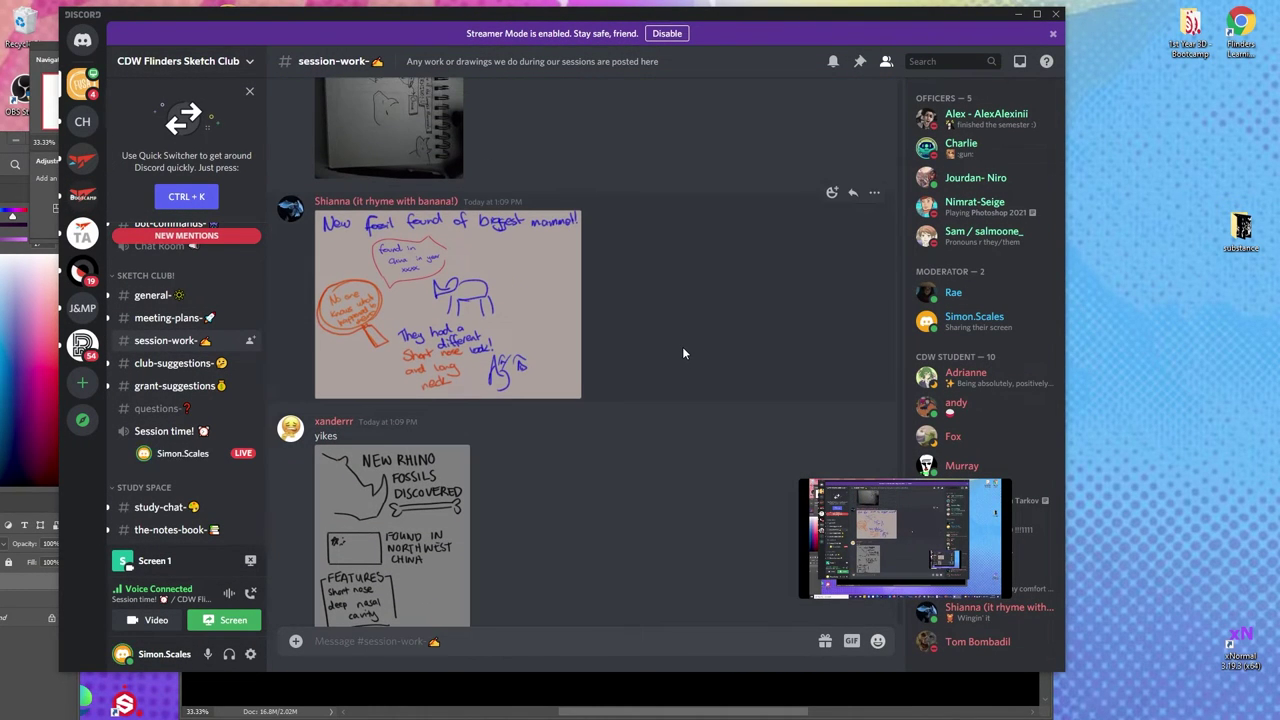
scroll(700, 290, up, 2)
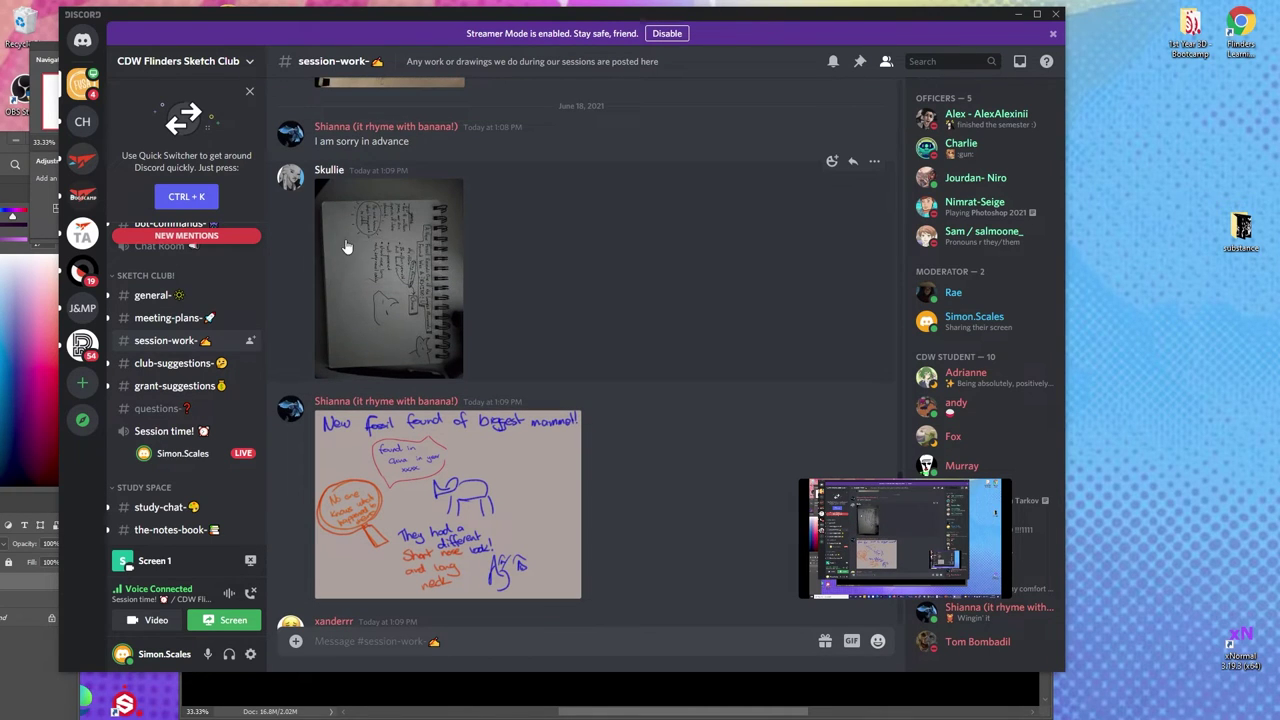
Enlarge the sideways spiral notebook photo and open its original in the browser for a closer look.
click(418, 279)
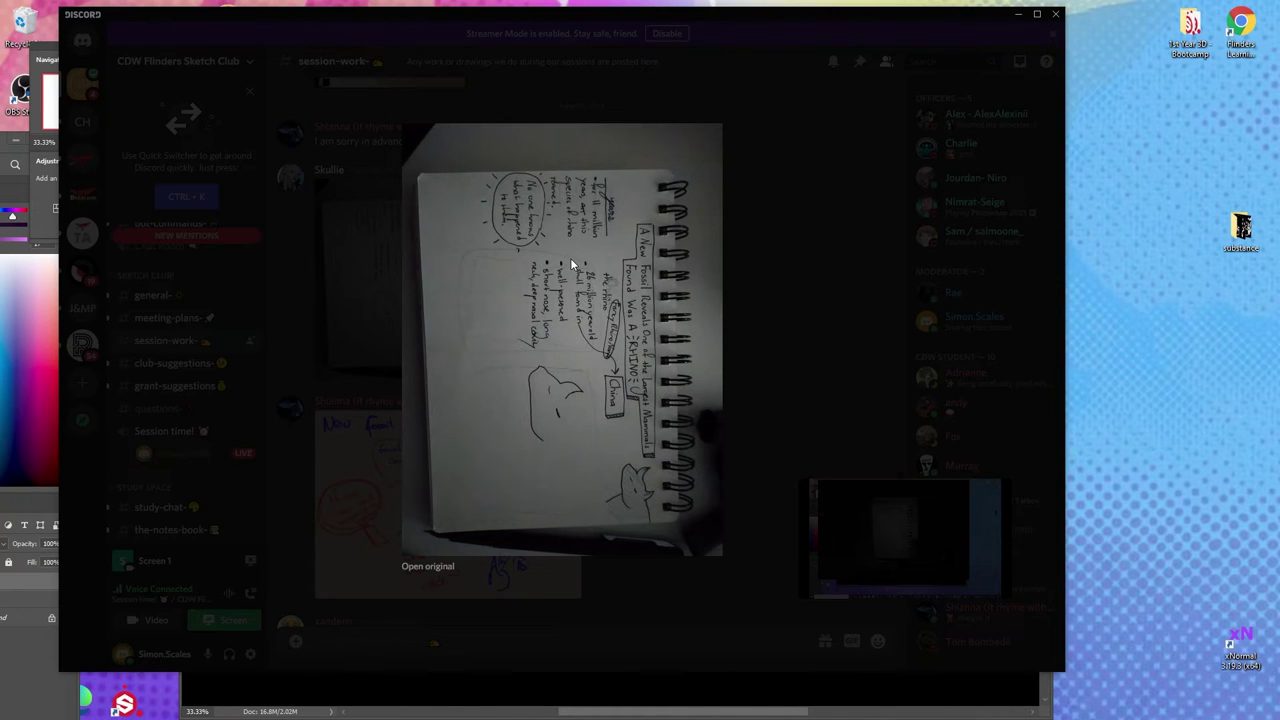
click(790, 250)
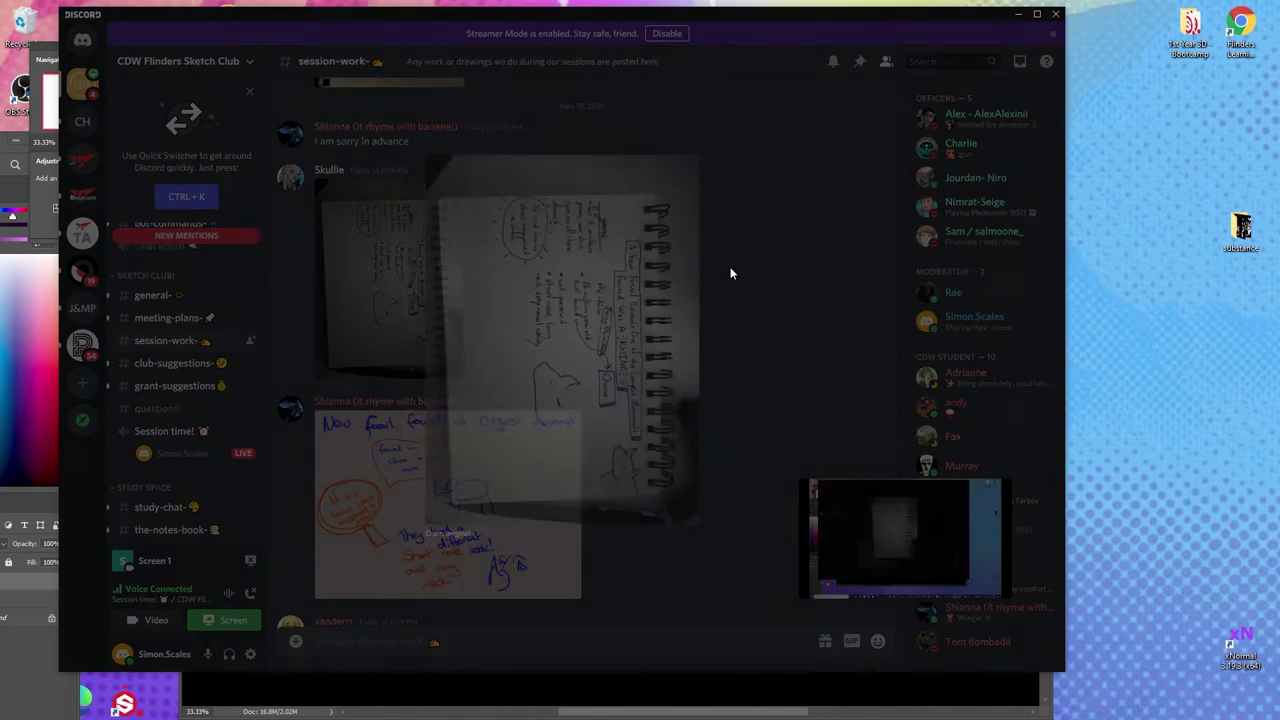
click(390, 300)
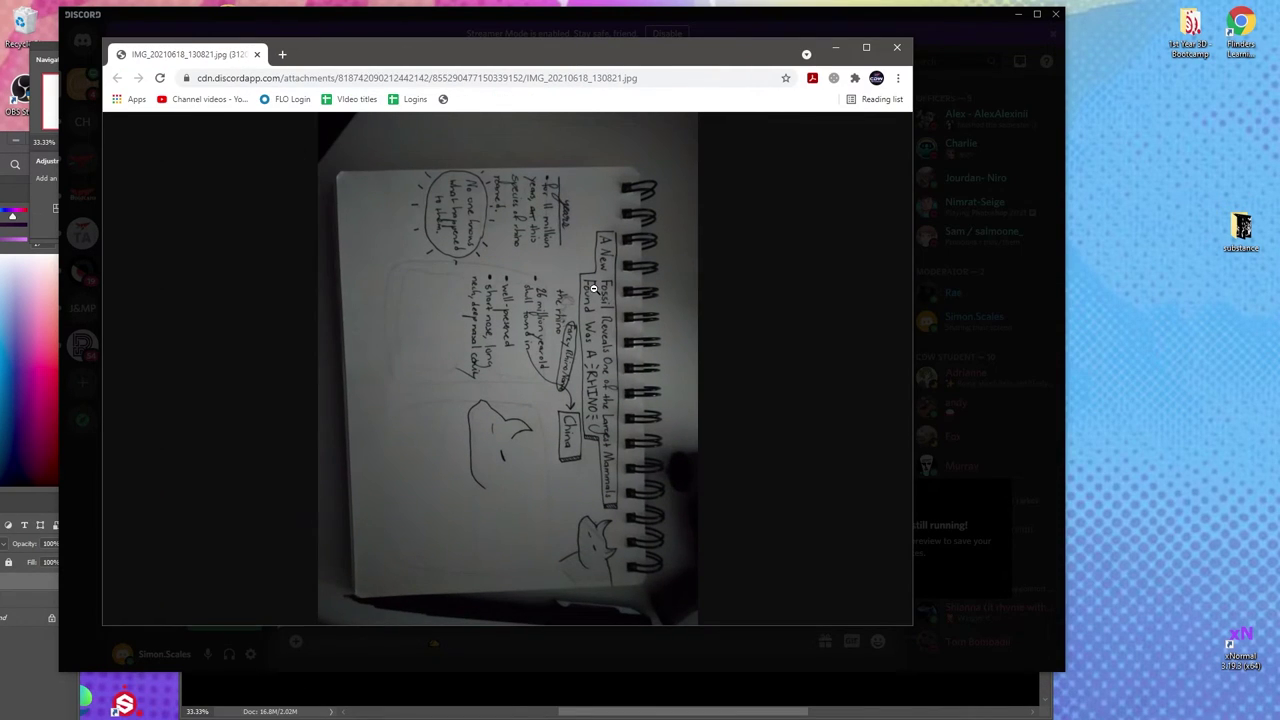
click(596, 292)
click(368, 297)
Save the notebook image to the Desktop as IMG_20210618_130821.jpg.
right_click(527, 267)
click(573, 298)
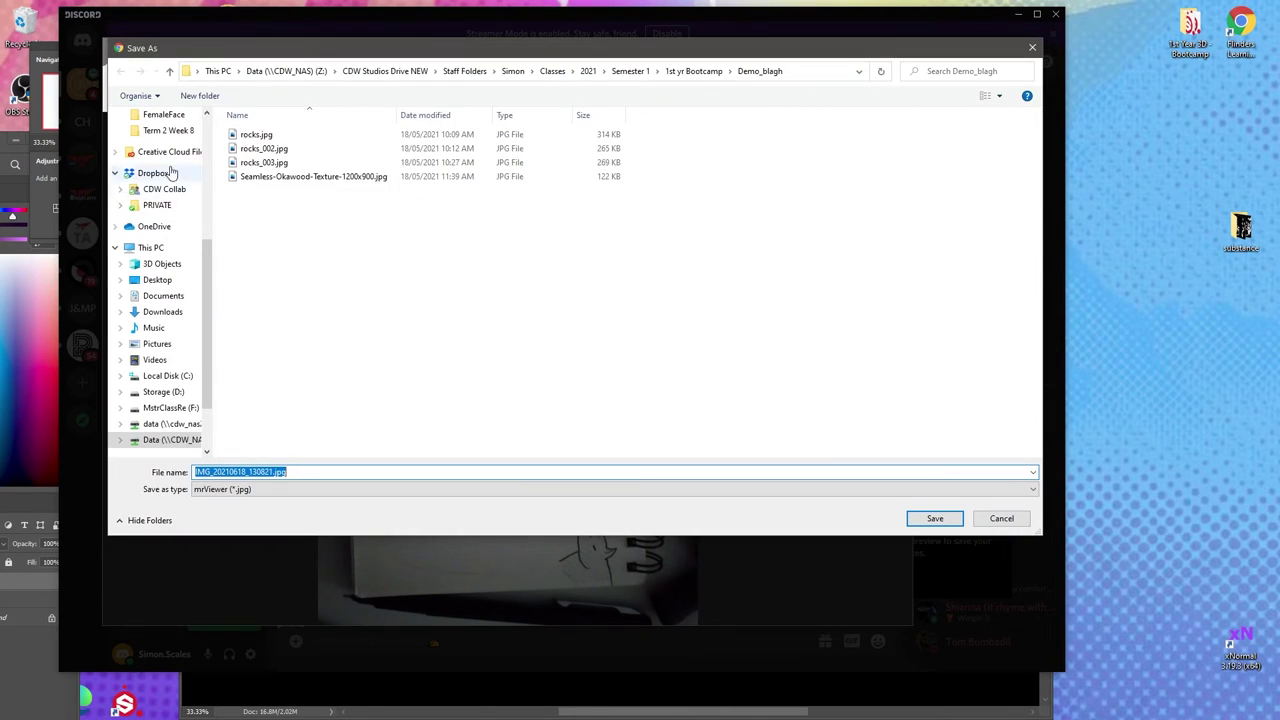
click(155, 265)
click(153, 281)
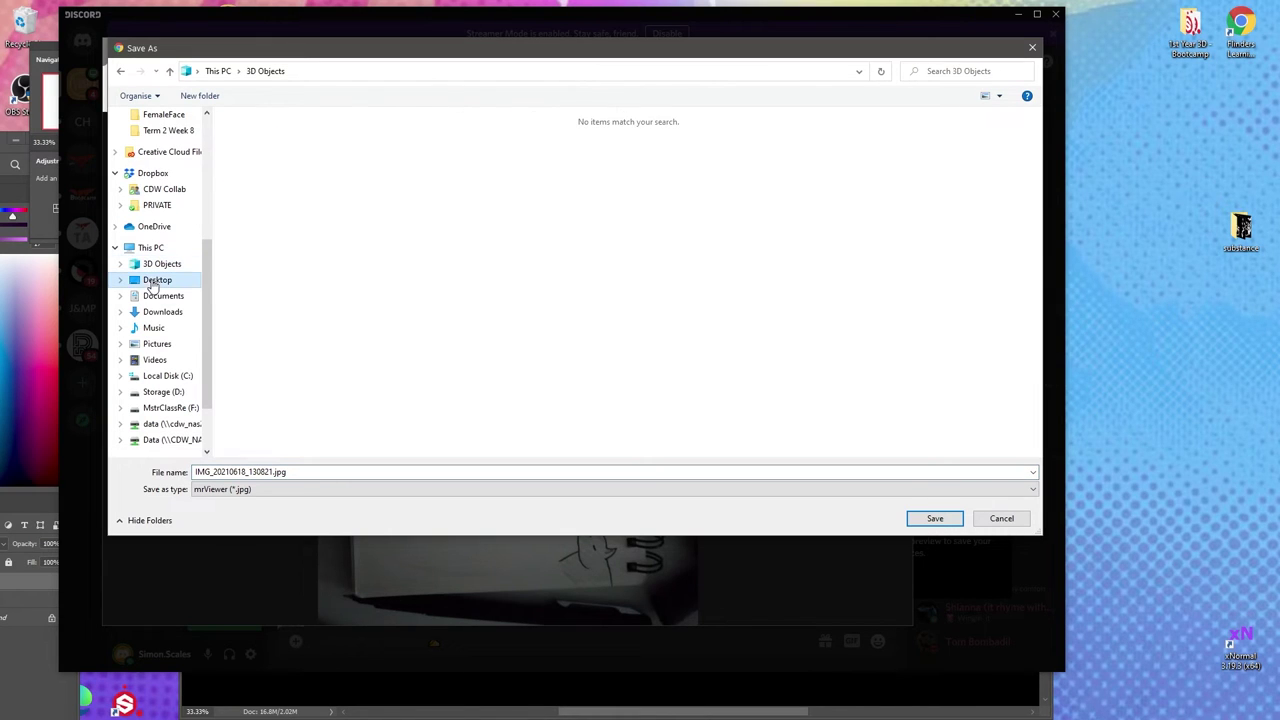
click(933, 518)
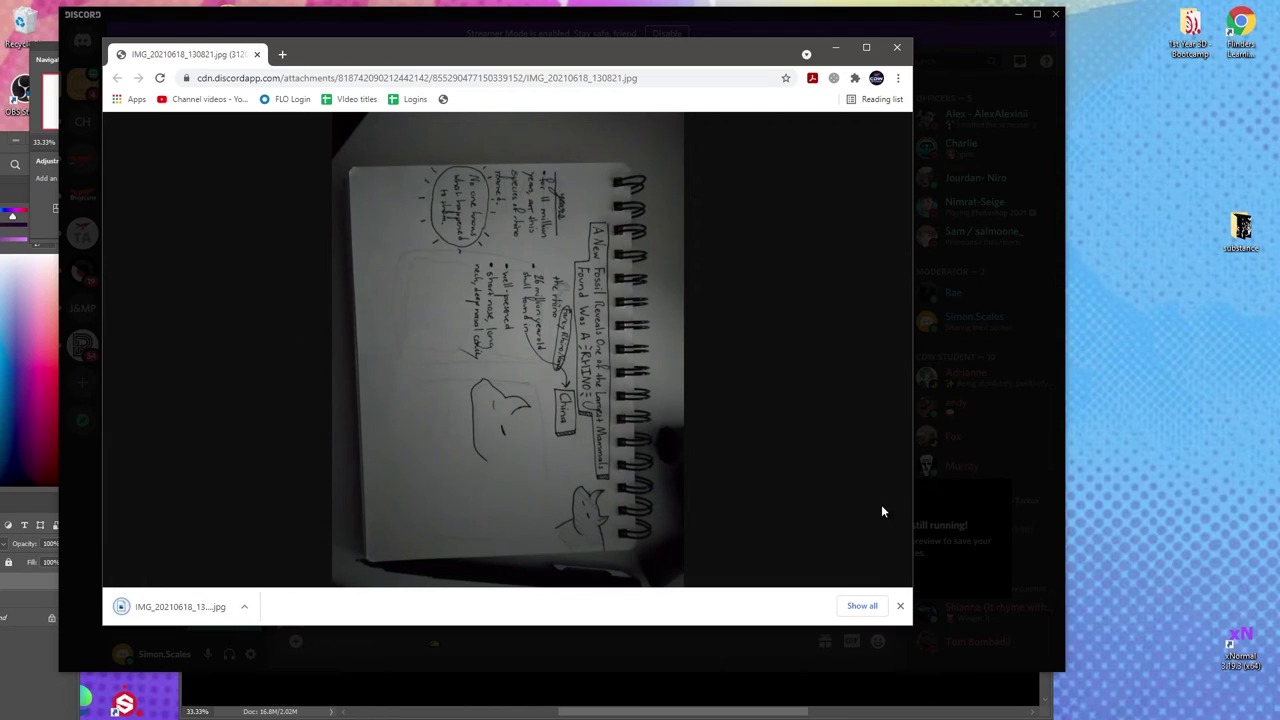
Open the downloaded notebook image in Photos and rotate it by quarter turns until the writing is upright.
click(178, 612)
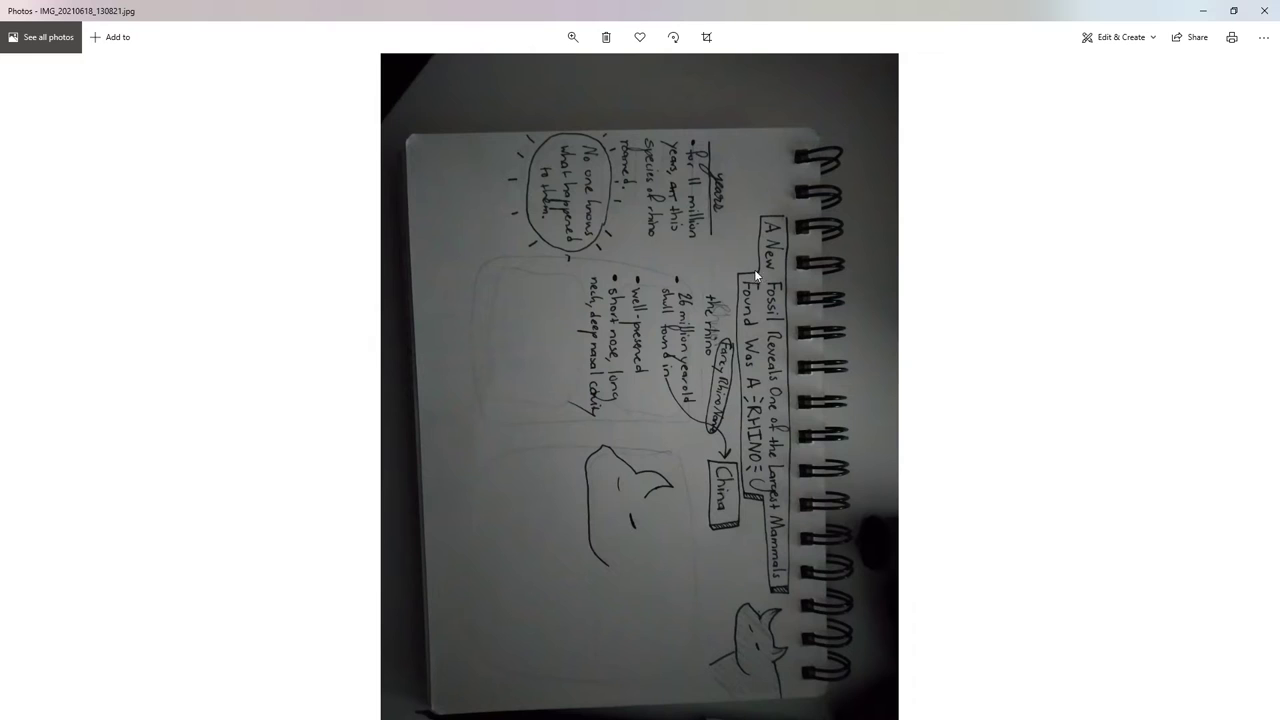
click(673, 37)
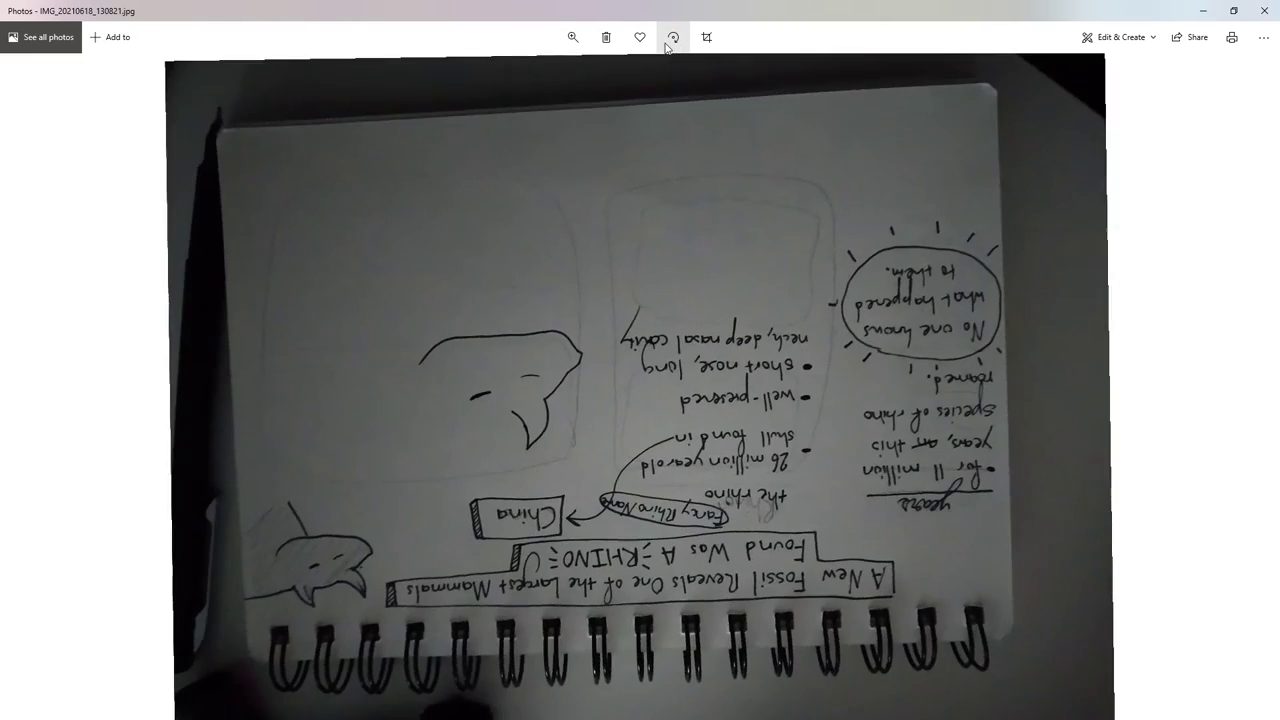
click(673, 37)
click(673, 37)
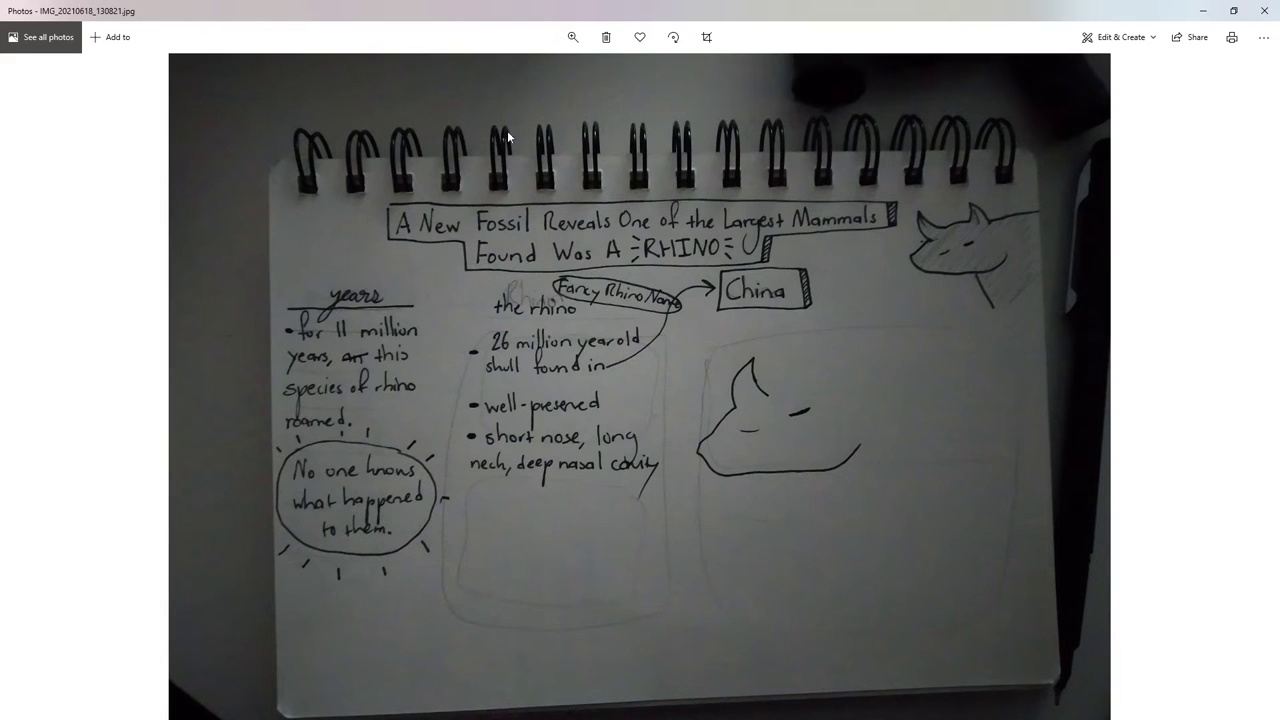
Close the Photos viewer, the browser window and the enlarged preview to return to the session-work channel.
click(1264, 10)
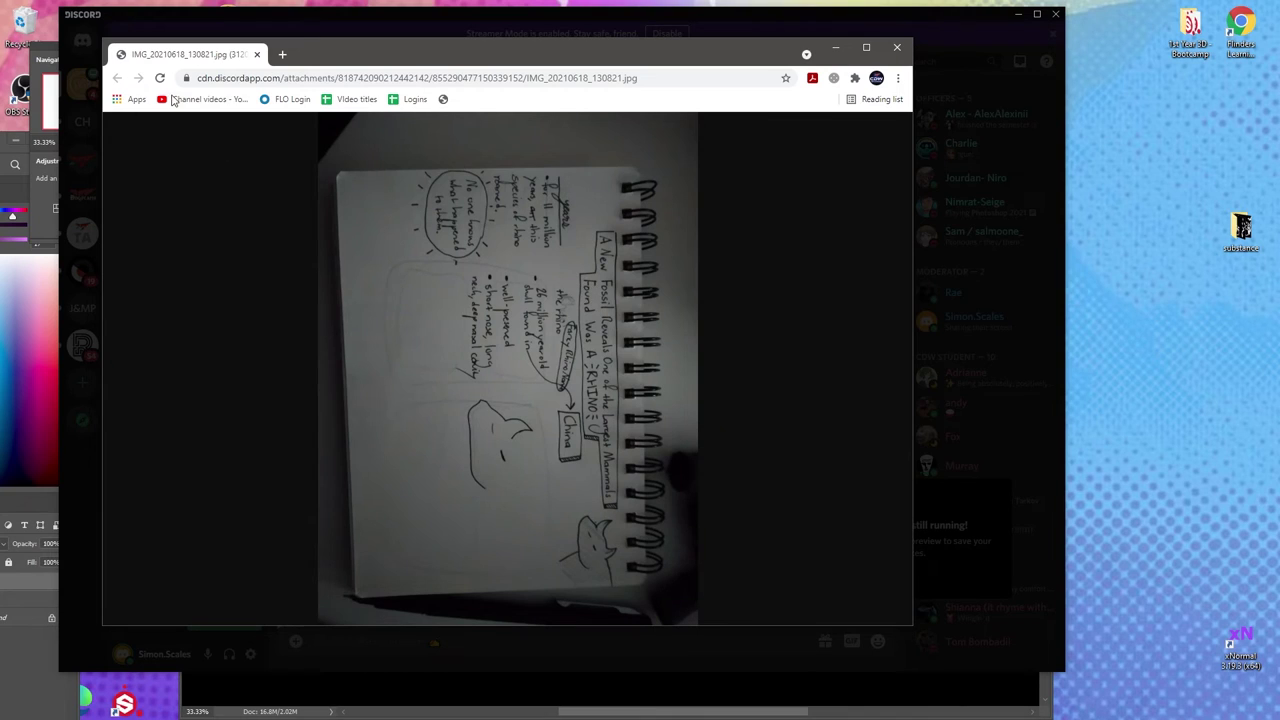
click(900, 50)
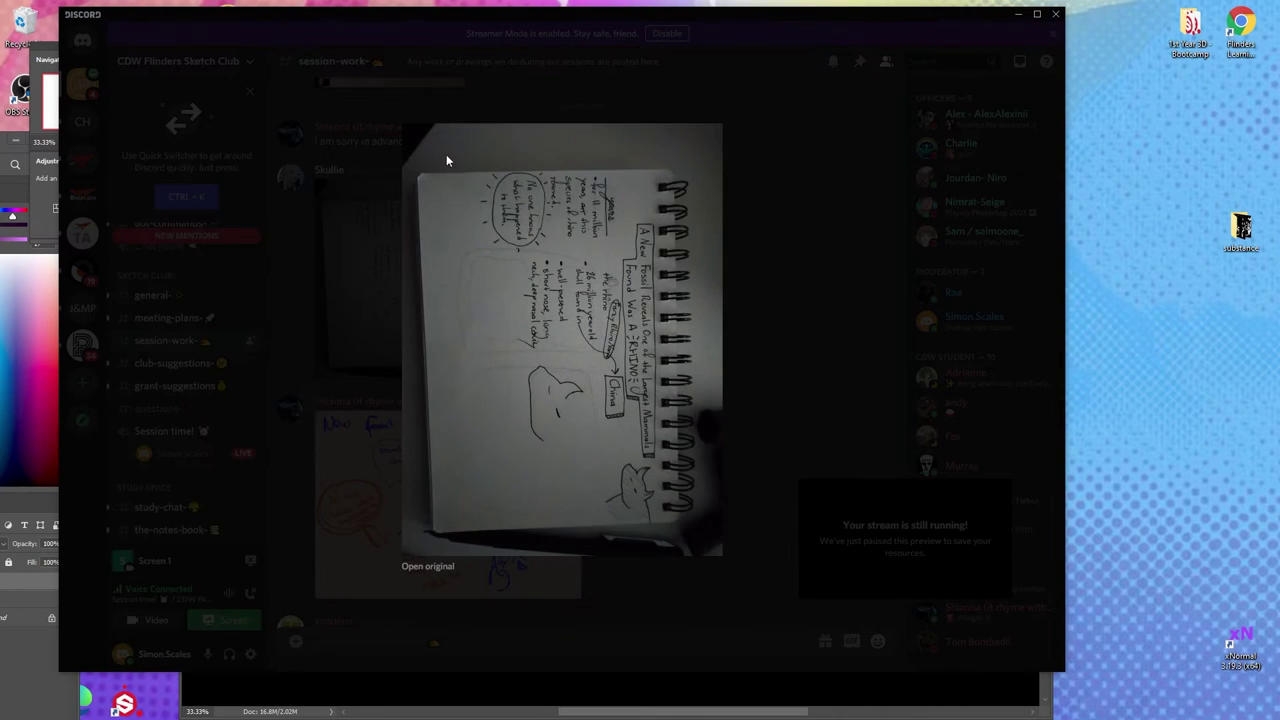
click(762, 334)
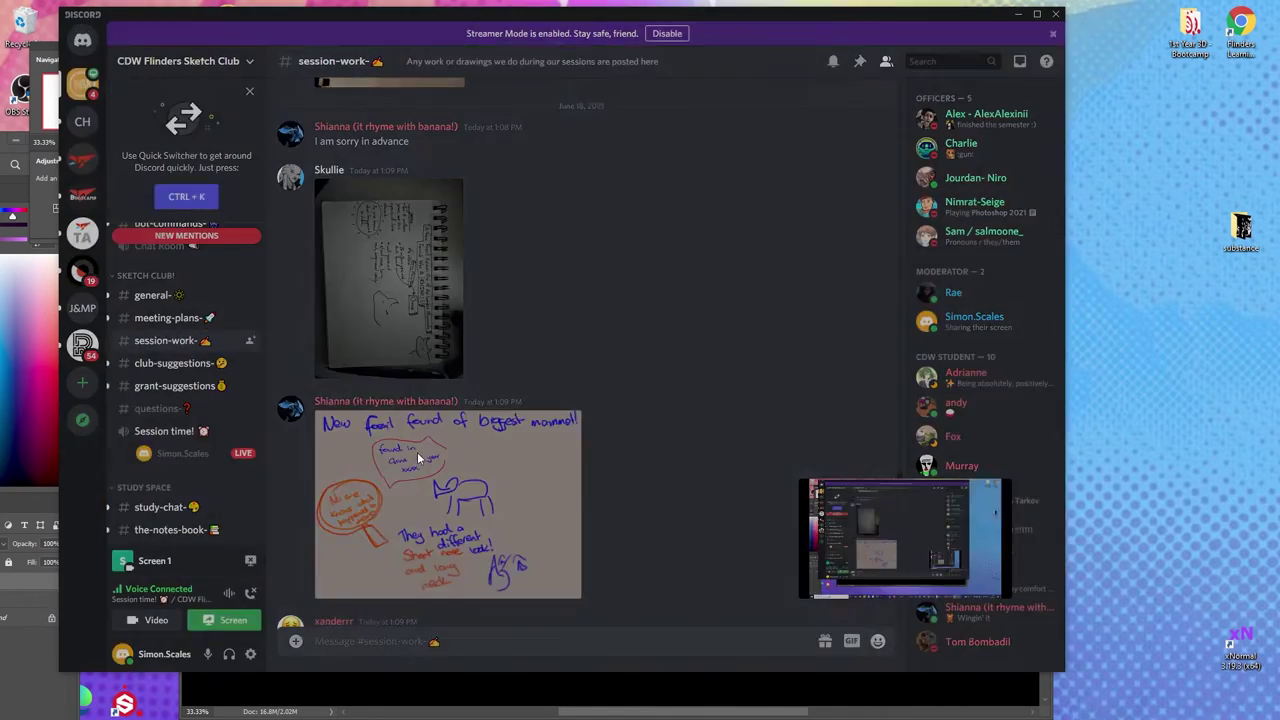
Open the original of the "New fossil found of biggest mammol!" drawing in the browser and reposition its window for viewing.
click(566, 478)
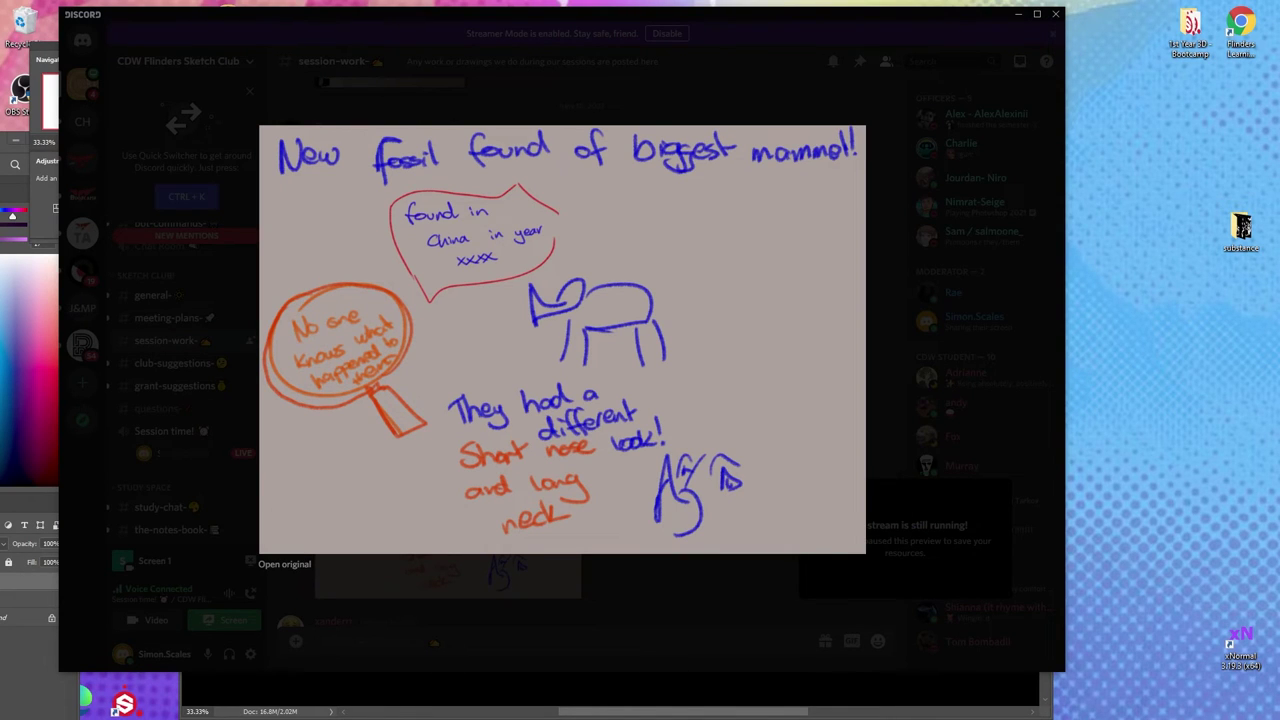
click(284, 564)
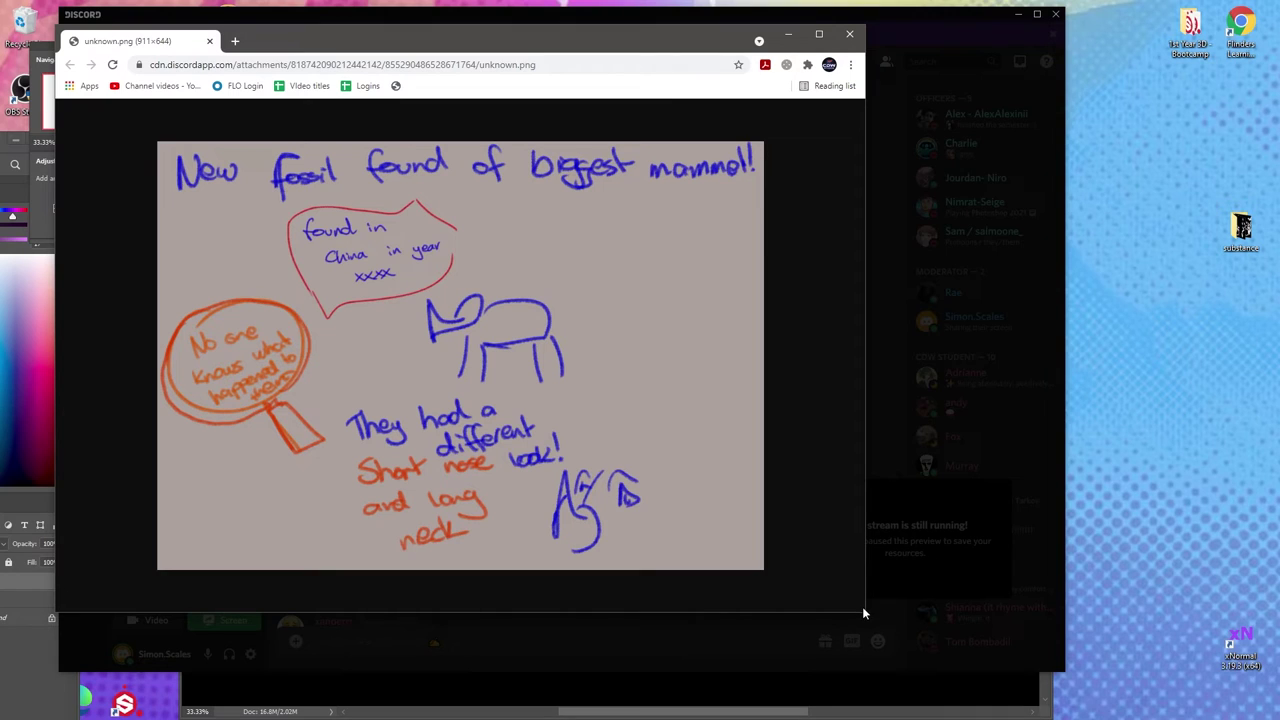
drag(463, 40, 505, 33)
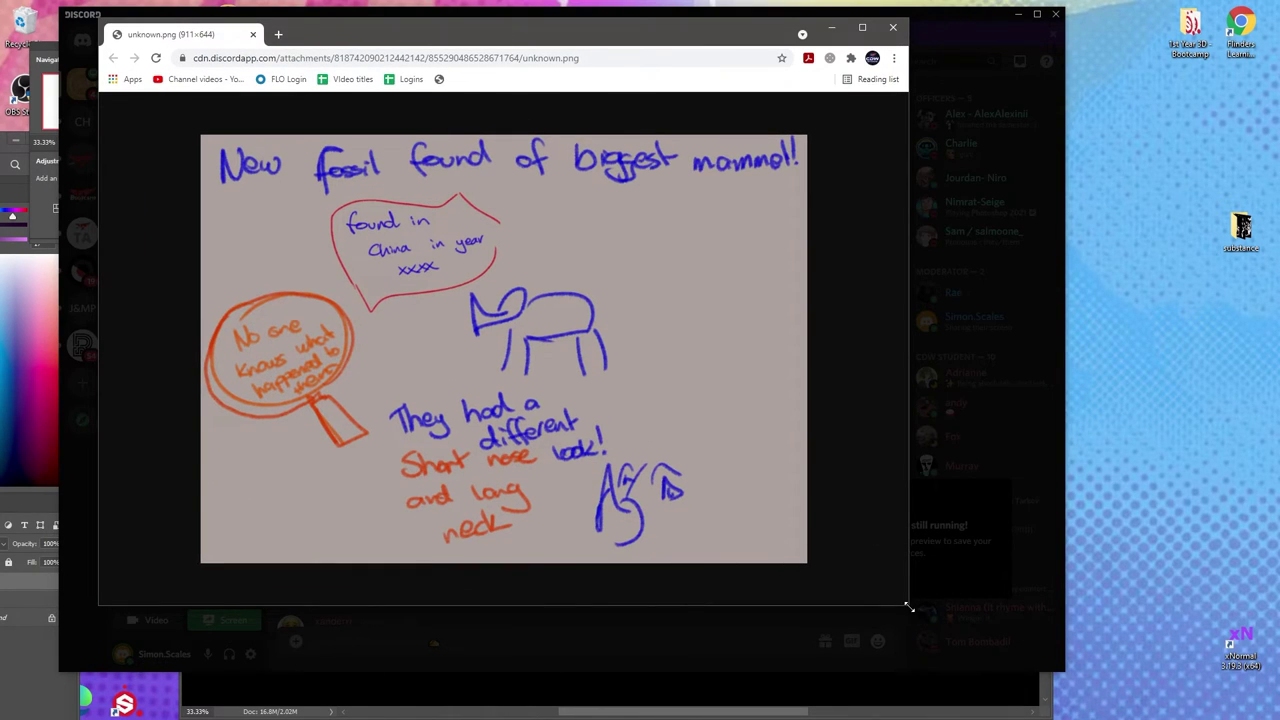
Enlarge the browser window to view the biggest-mammal fossil drawing, and close it and the preview to return to the channel.
key(super+Up)
drag(1279, 719, 1213, 719)
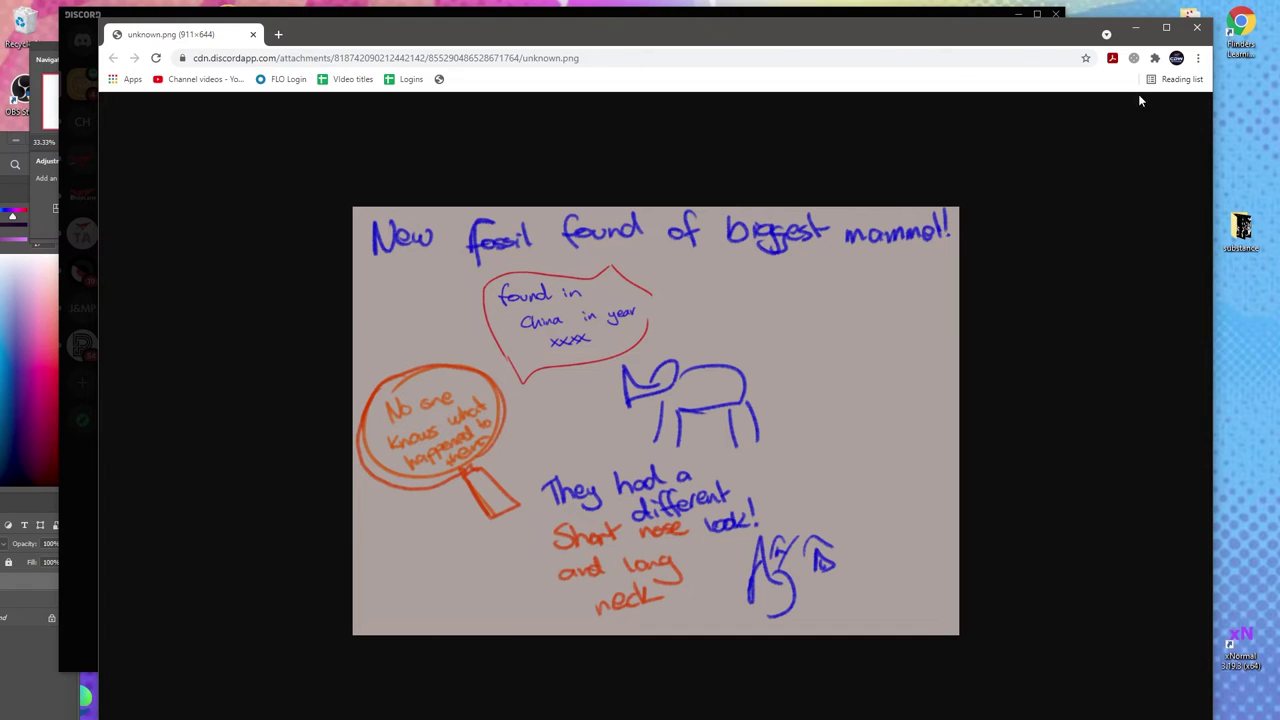
click(1197, 28)
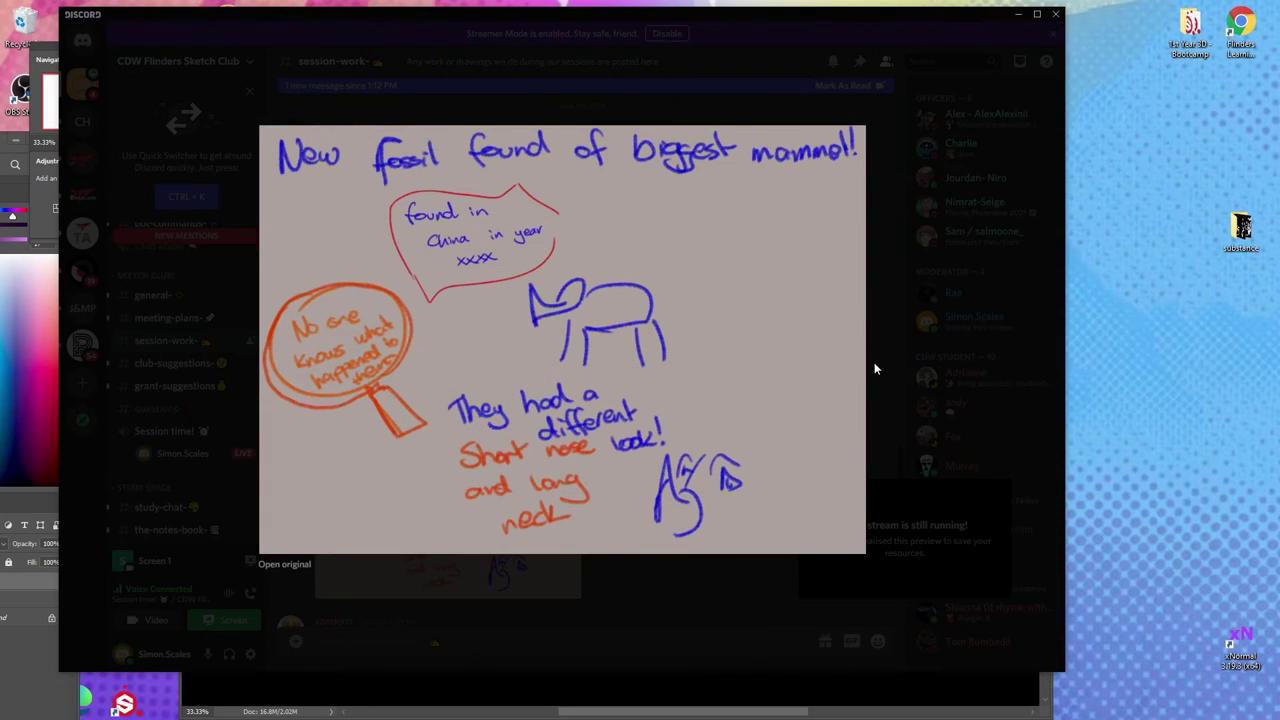
click(648, 571)
Enlarge the "New Rhino Fossils Discovered" sketch note in the channel for review, and close its preview.
scroll(463, 520, up, 2)
scroll(465, 505, down, 5)
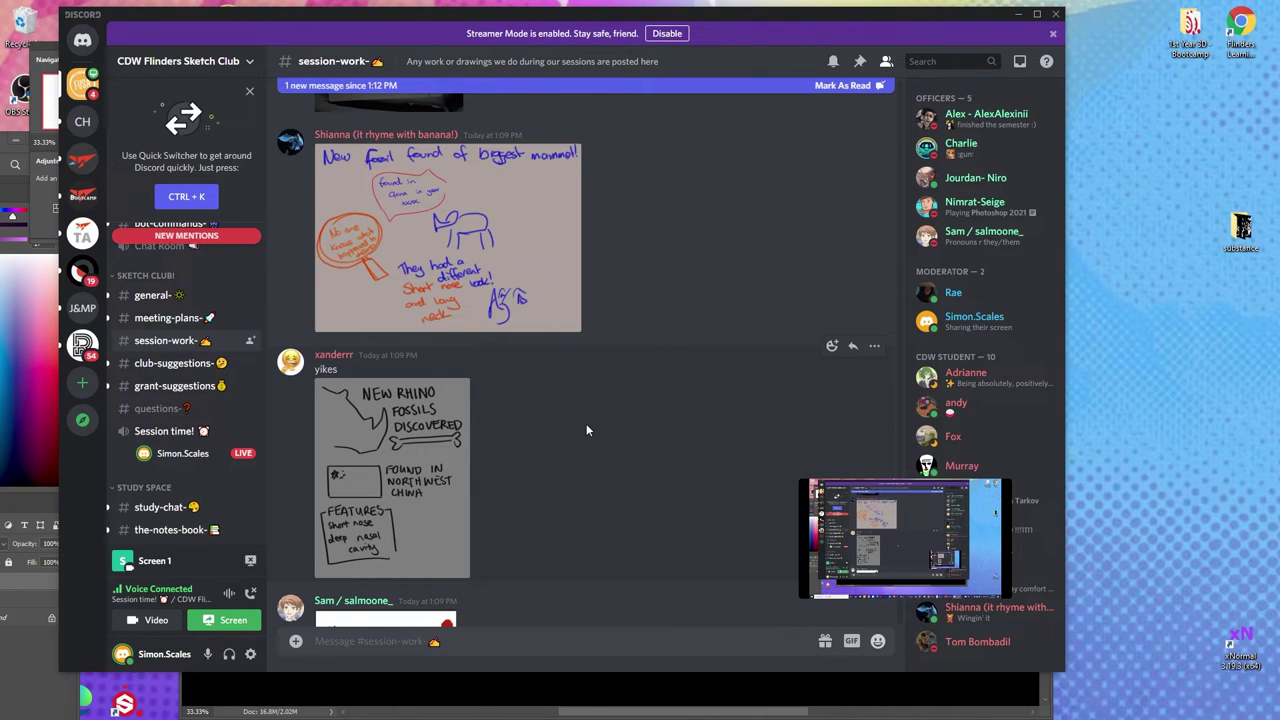
click(388, 457)
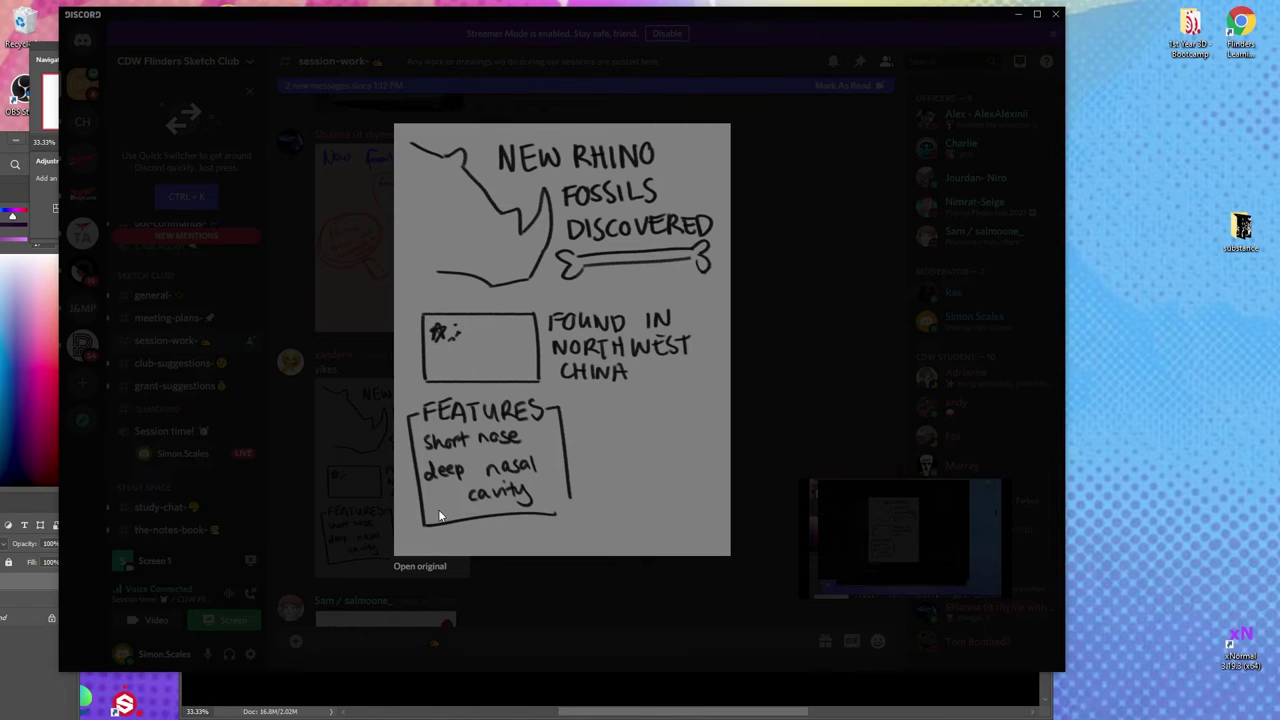
click(778, 346)
Enlarge the "New Fossil" sketch note with the red and yellow artwork for review, and close its preview.
scroll(371, 387, down, 2)
scroll(371, 387, down, 3)
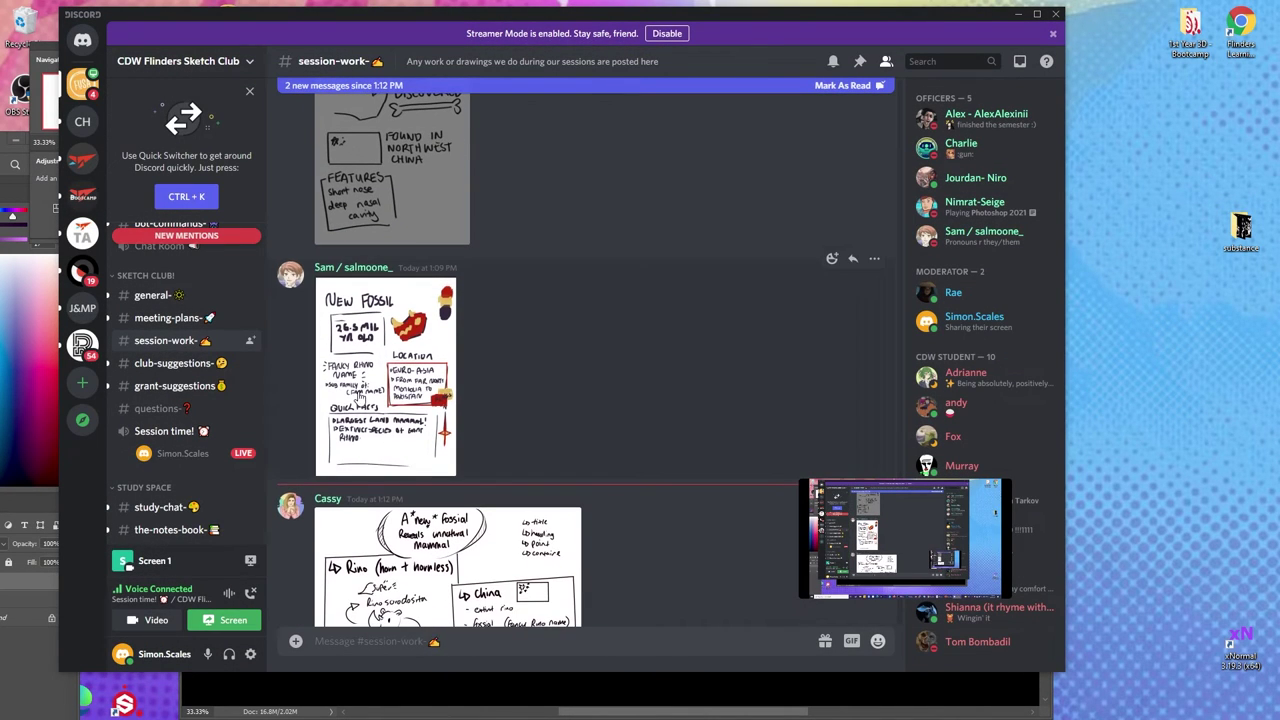
click(446, 366)
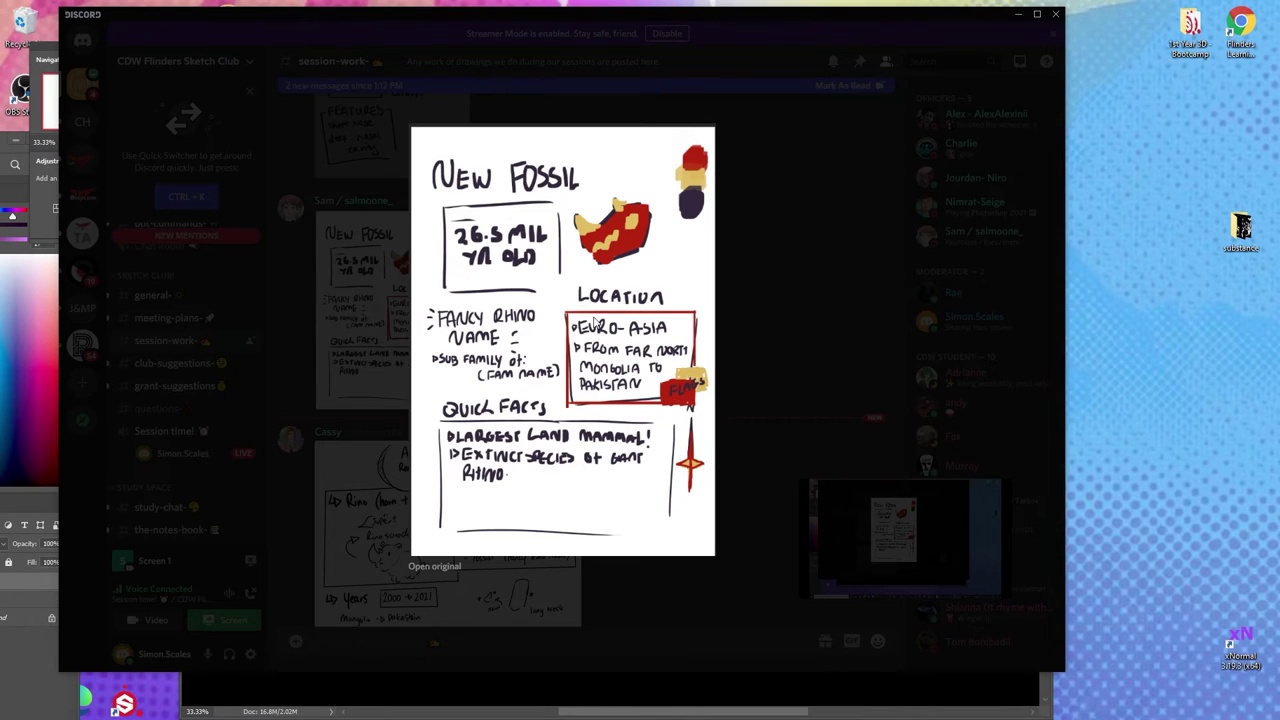
right_click(675, 311)
click(766, 266)
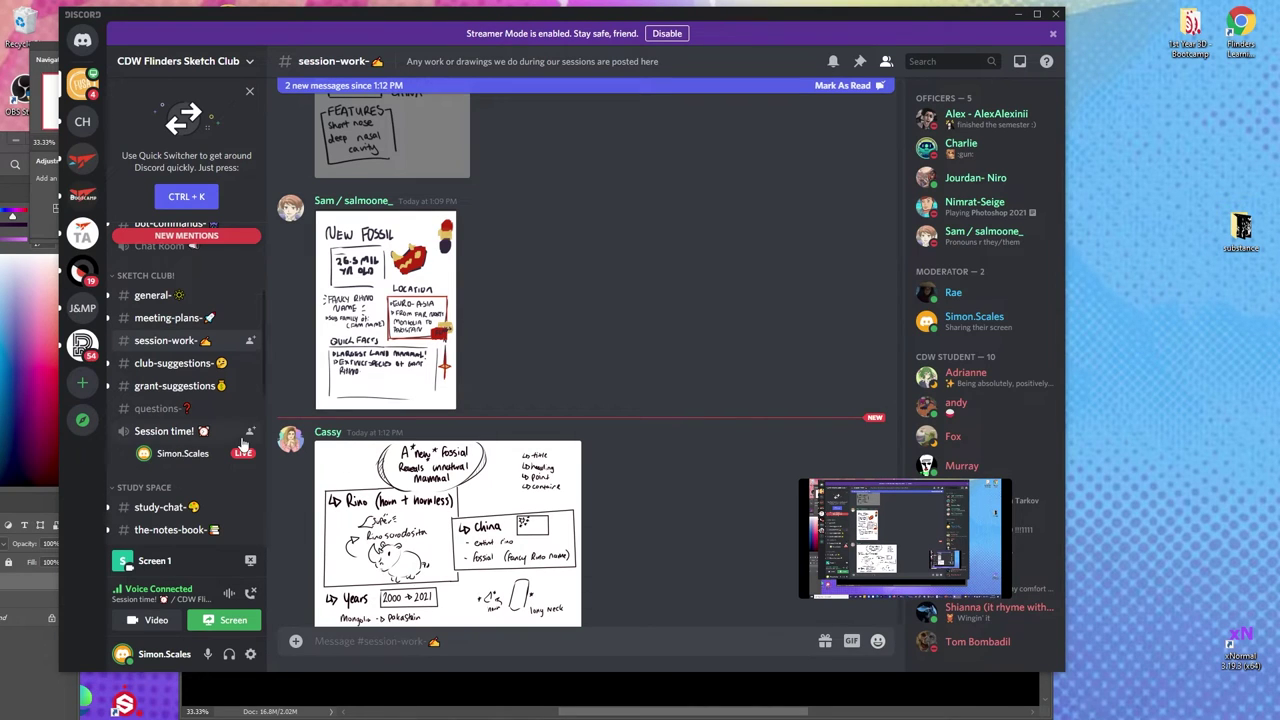
Enlarge the sketch note with the "Rino (horn + hornless)" box for review, and close its preview.
scroll(200, 420, down, 3)
scroll(503, 427, up, 3)
scroll(503, 427, down, 5)
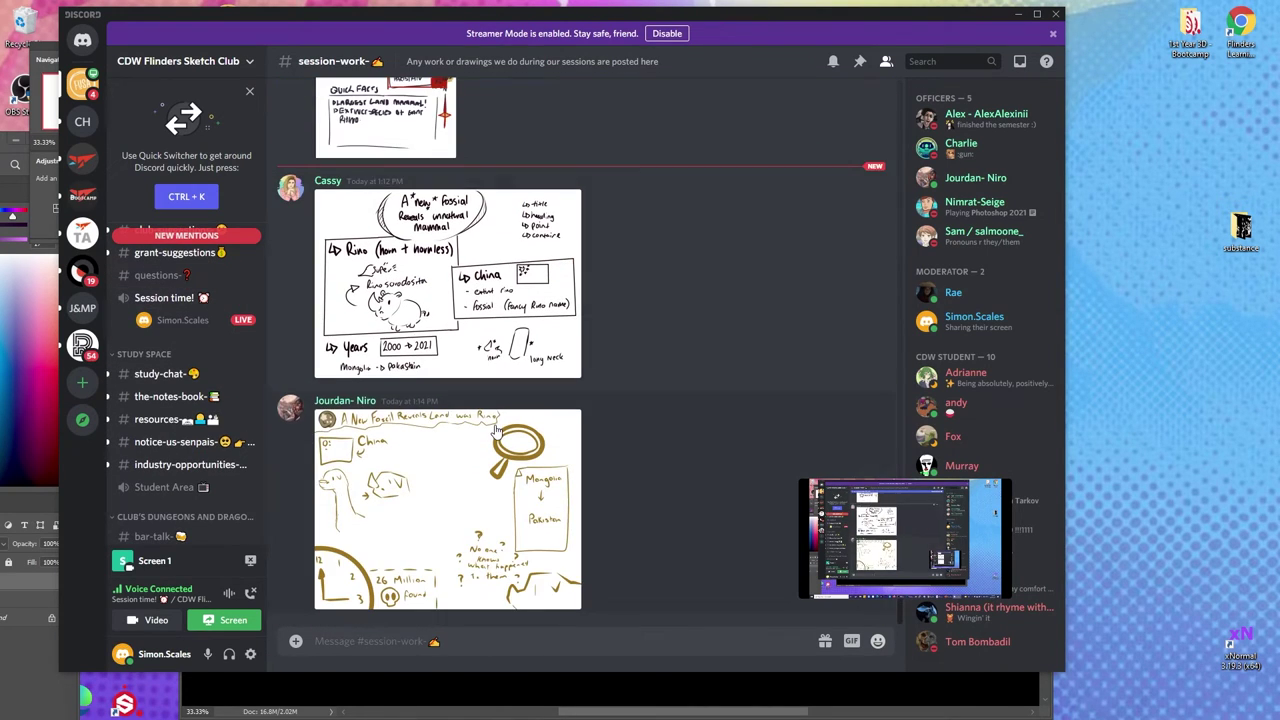
click(429, 291)
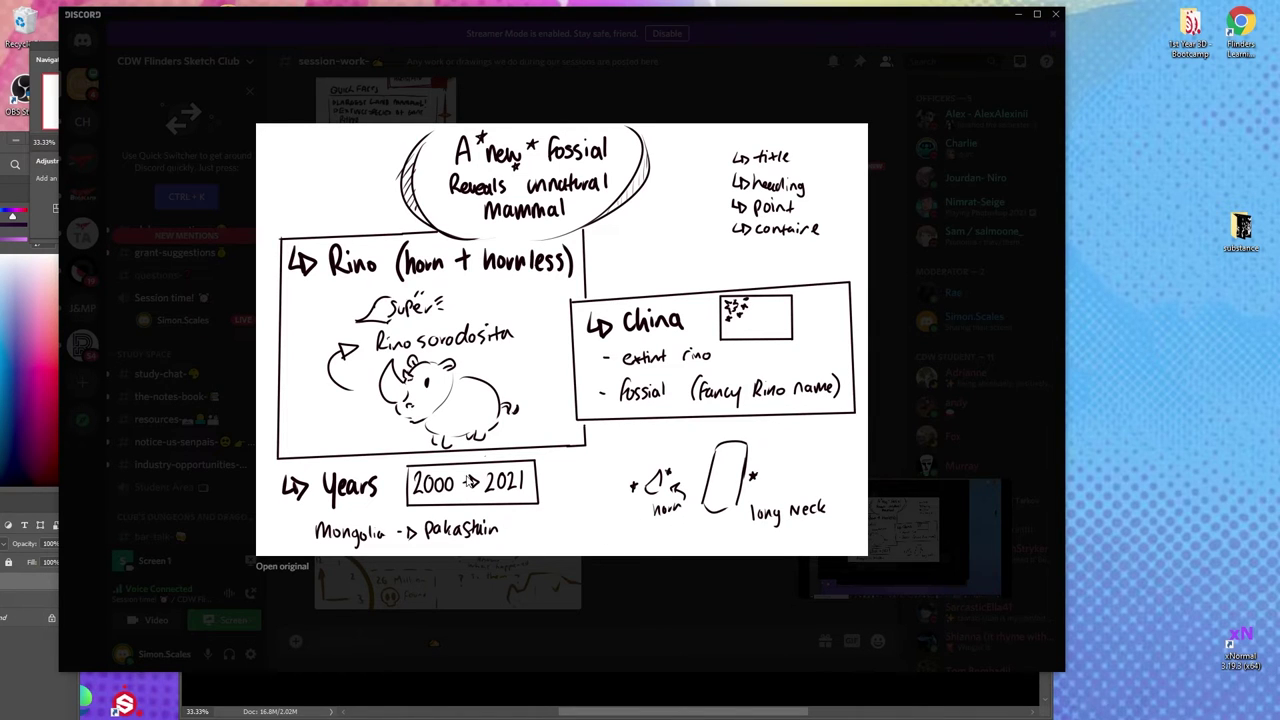
click(645, 592)
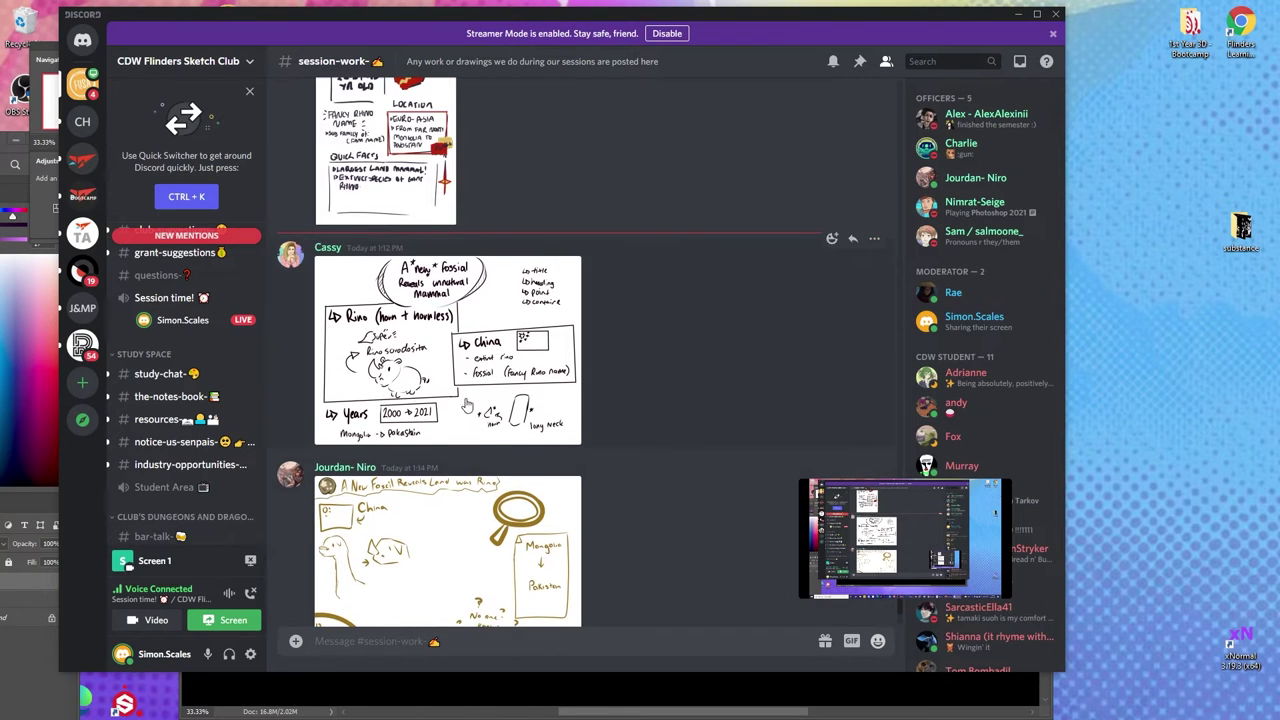
Enlarge the sketch note with the clock and magnifying glass for review, and return to the channel.
click(453, 460)
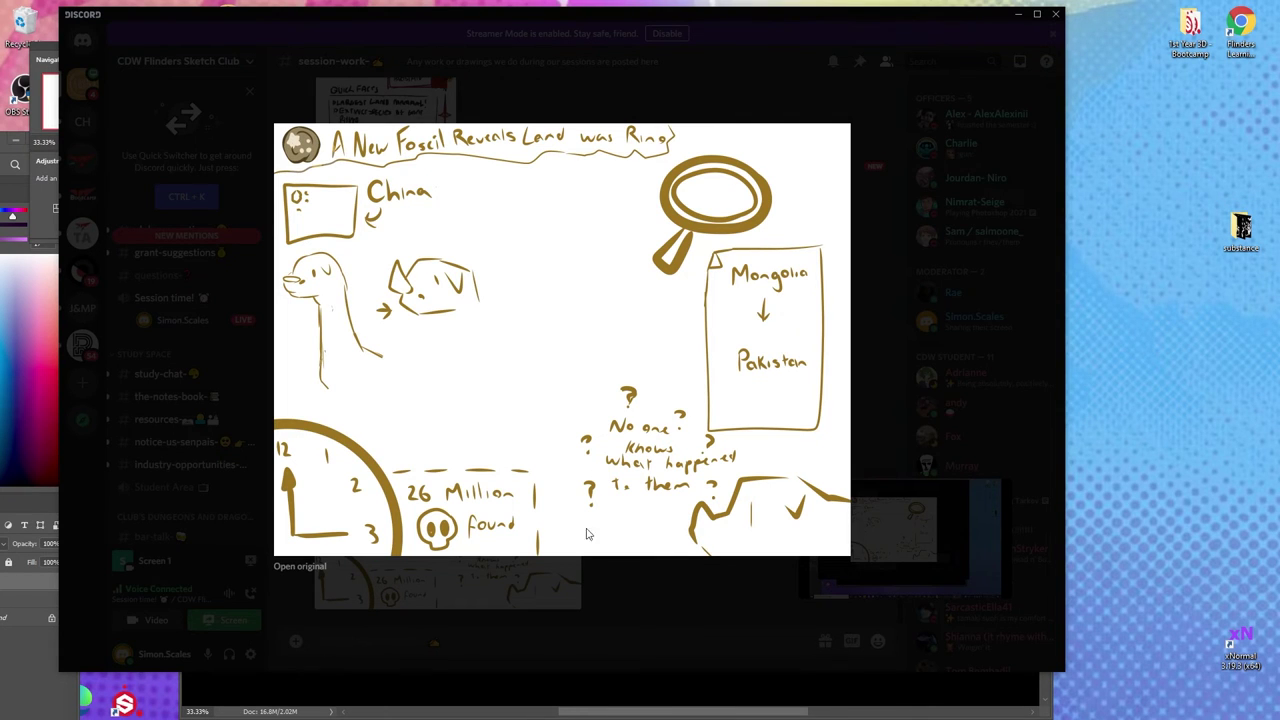
click(648, 593)
scroll(505, 390, up, 2)
scroll(500, 379, down, 2)
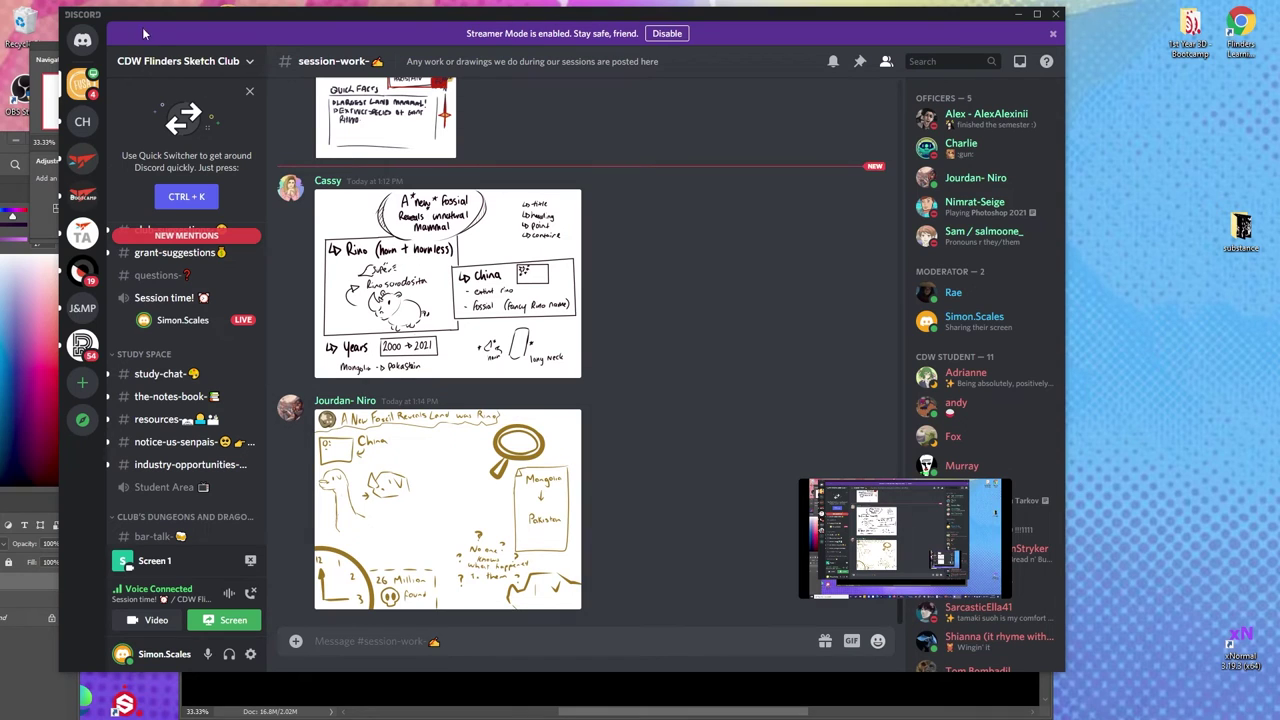
Move the Discord window off this screen, bring Photoshop back, and reposition the blank document window in its workspace.
drag(110, 14, 1279, 14)
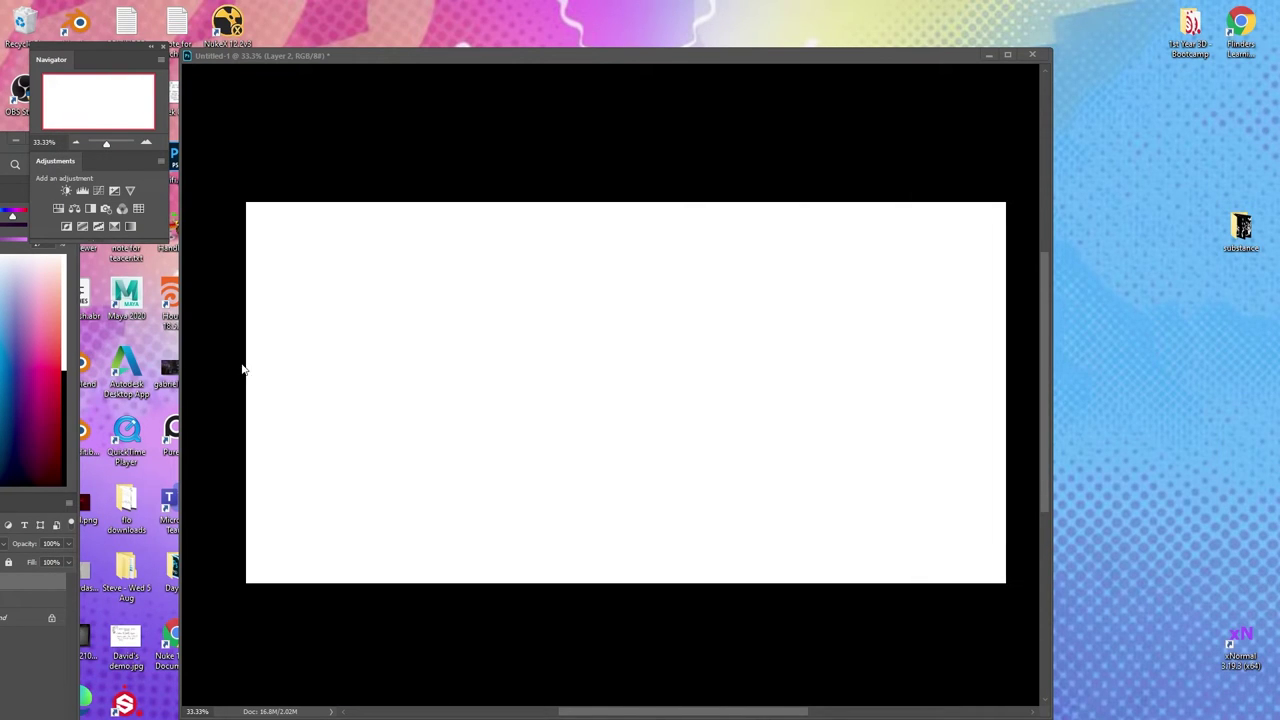
click(322, 56)
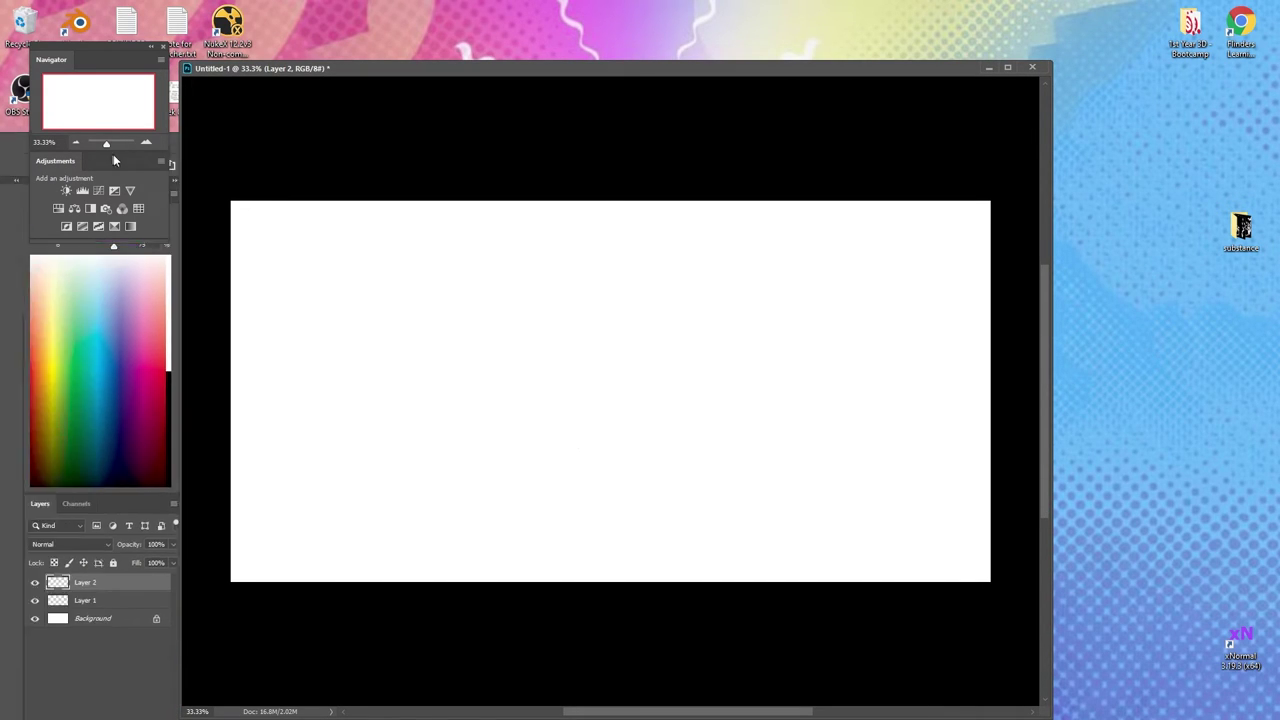
double_click(1272, 40)
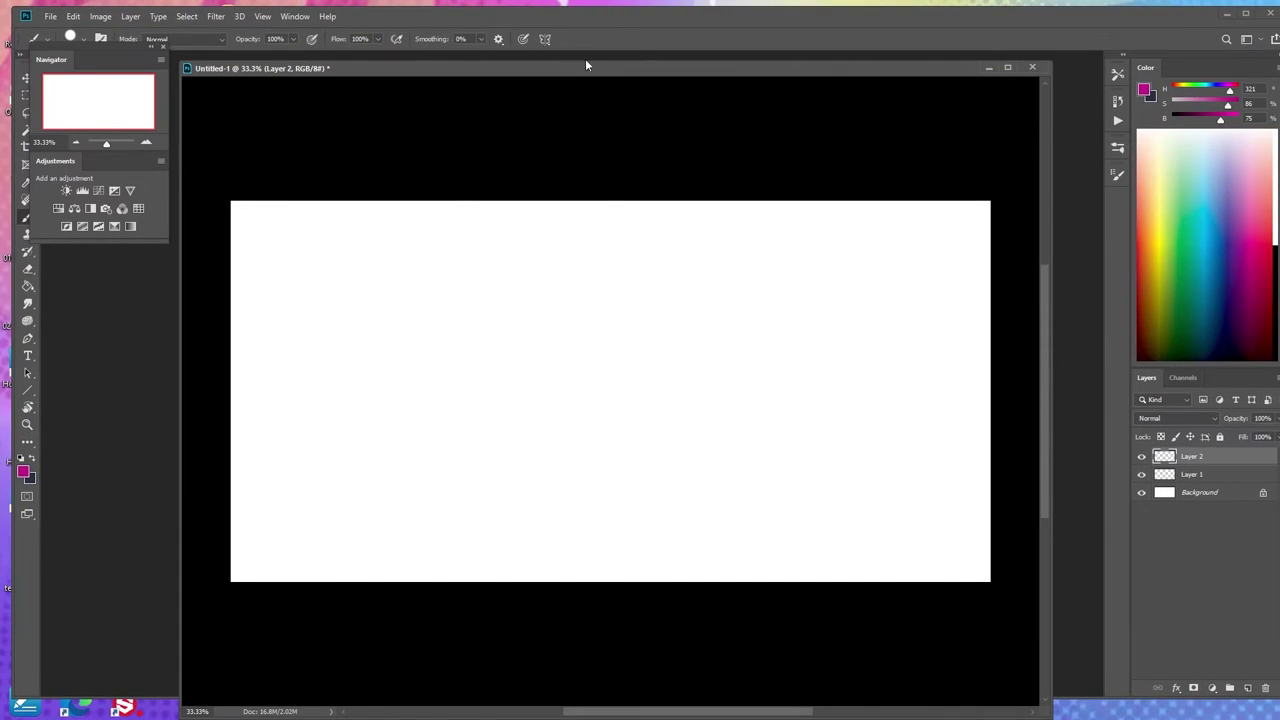
drag(587, 72, 543, 62)
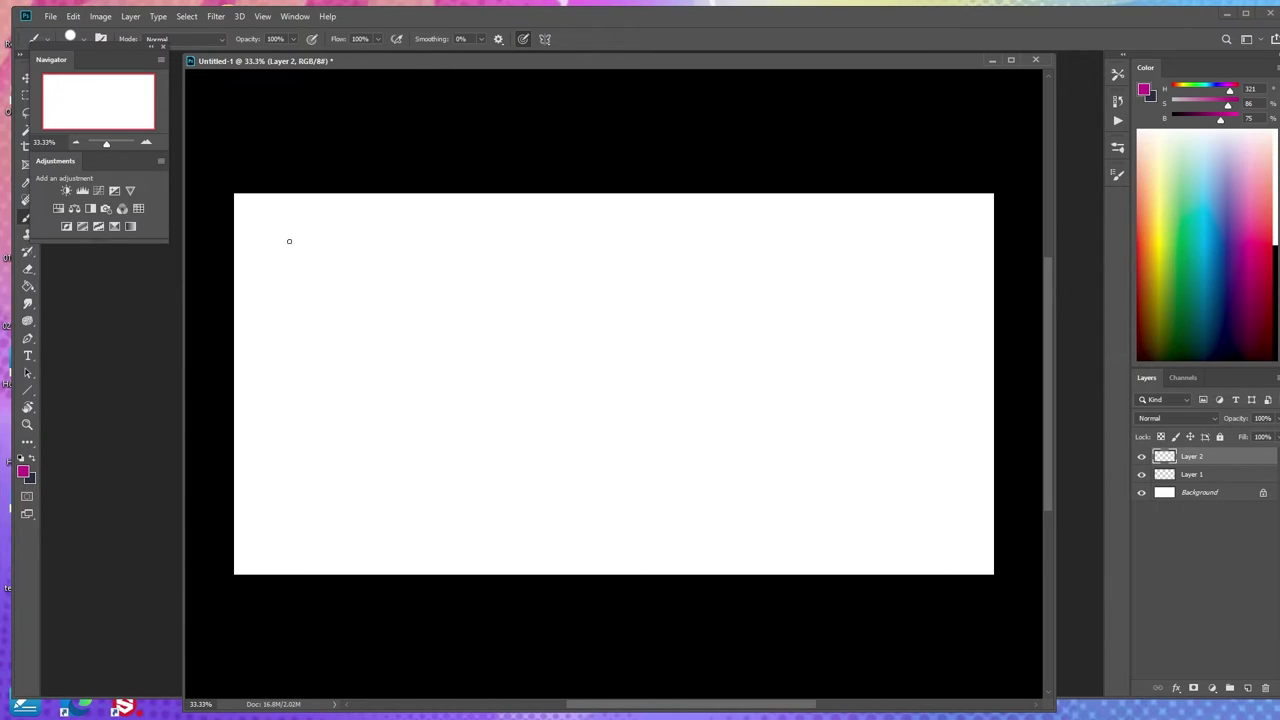
Handwrite the magenta heading "A colossal black hole-storm has been detected" across the top of the canvas.
mouse_move(284, 238)
mouse_down()
mouse_move(290, 250)
mouse_move(346, 226)
mouse_move(385, 236)
mouse_move(434, 217)
mouse_move(480, 229)
mouse_move(520, 214)
mouse_move(530, 232)
mouse_move(545, 217)
mouse_move(570, 236)
mouse_up()
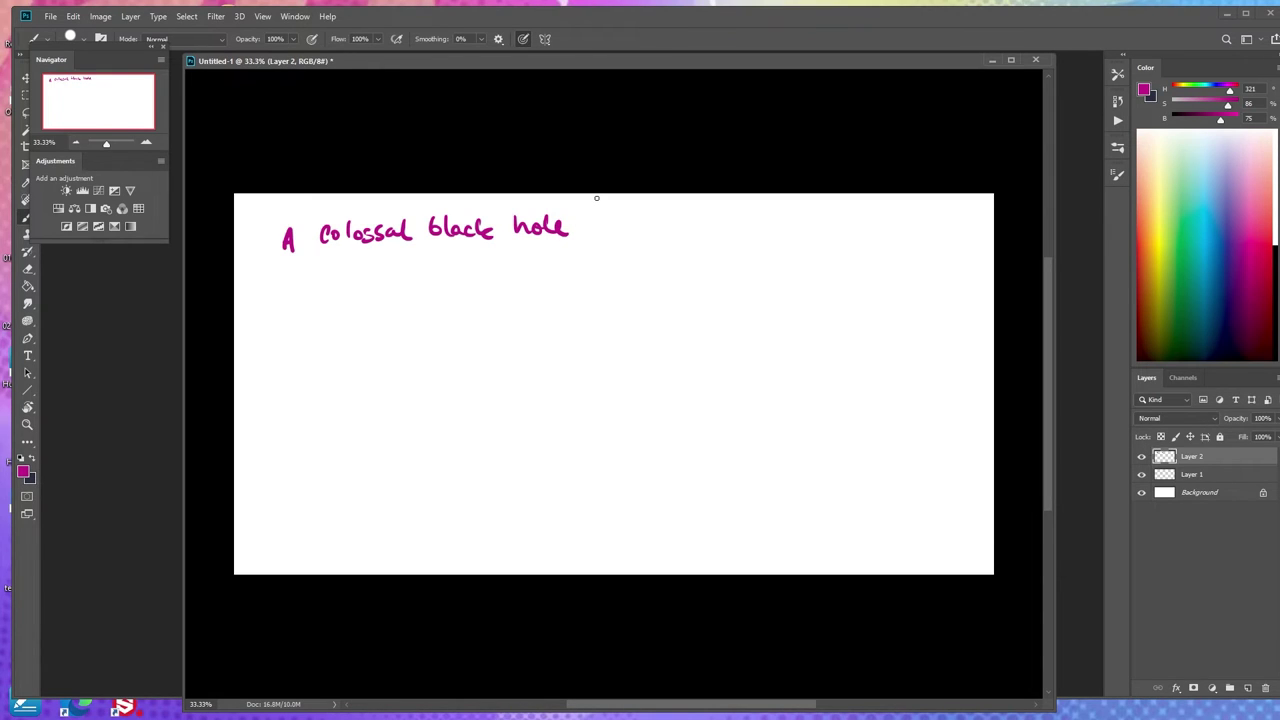
drag(575, 224, 630, 227)
mouse_move(652, 210)
mouse_down()
mouse_move(692, 232)
mouse_move(808, 220)
mouse_move(906, 230)
mouse_move(918, 208)
mouse_up()
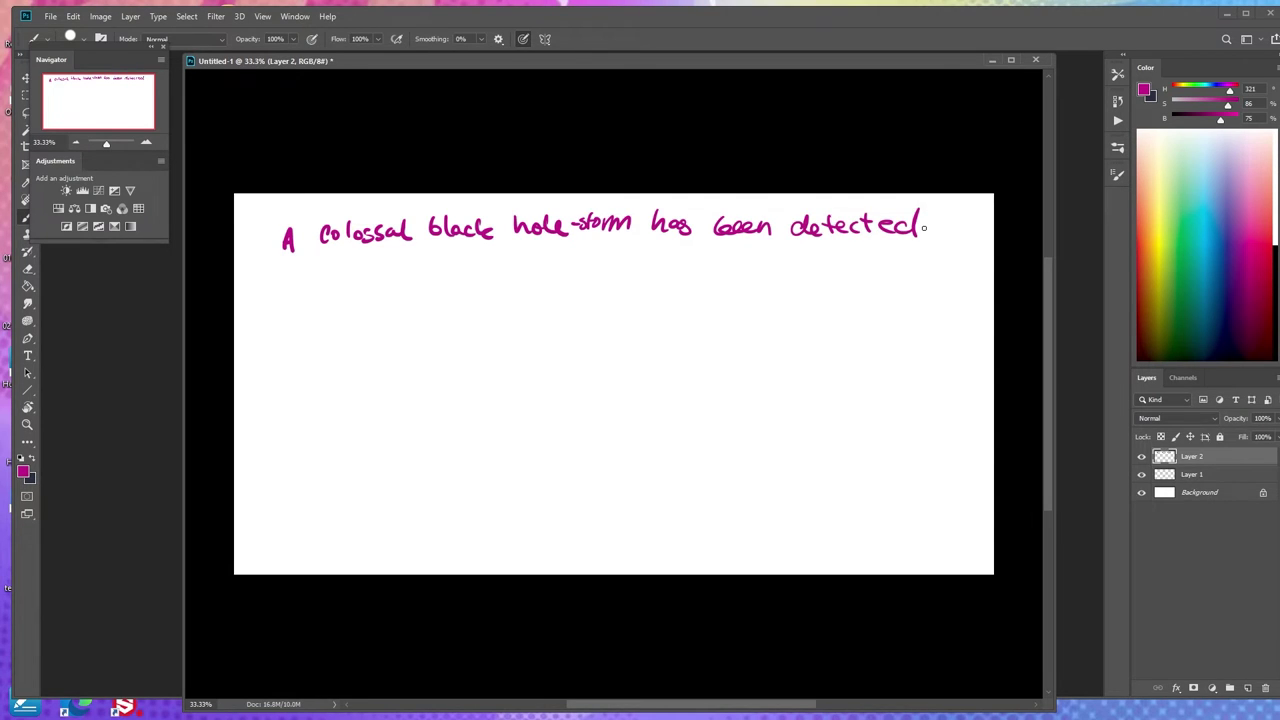
Handwrite the heading's second line, "raging in the early universe", below the first line.
drag(329, 262, 342, 262)
mouse_move(350, 264)
mouse_down()
mouse_move(368, 274)
mouse_move(364, 288)
mouse_up()
mouse_move(376, 260)
mouse_down()
mouse_move(400, 284)
mouse_move(446, 268)
mouse_up()
click(386, 246)
drag(448, 266, 497, 266)
drag(488, 256, 512, 266)
mouse_move(512, 264)
mouse_down()
mouse_move(600, 259)
mouse_move(596, 294)
mouse_up()
drag(646, 254, 742, 266)
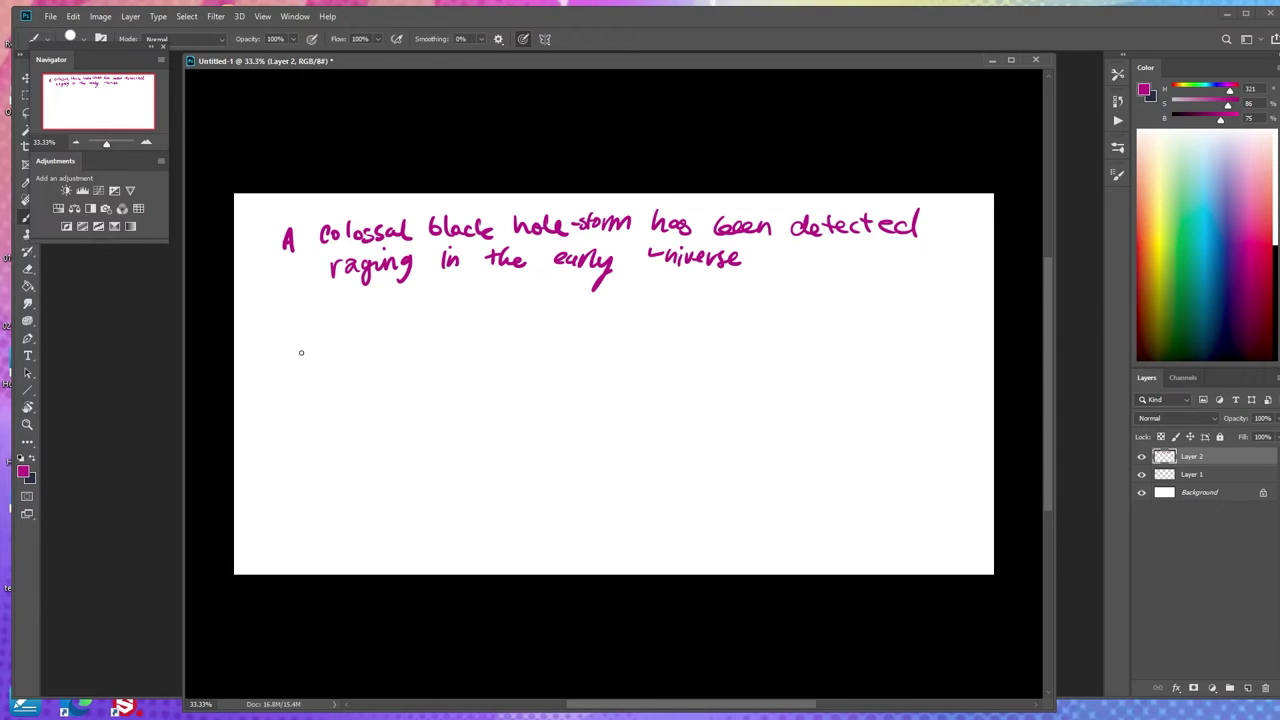
Handwrite the dashed note points "years/time", "wind" and "comparisson" in a column below the heading.
mouse_move(288, 339)
mouse_down()
mouse_move(384, 340)
mouse_move(372, 366)
mouse_move(450, 335)
mouse_up()
mouse_move(277, 408)
mouse_down()
mouse_move(372, 385)
mouse_move(377, 402)
mouse_up()
mouse_move(282, 455)
mouse_down()
mouse_move(390, 447)
mouse_move(412, 428)
mouse_move(422, 451)
mouse_move(460, 446)
mouse_up()
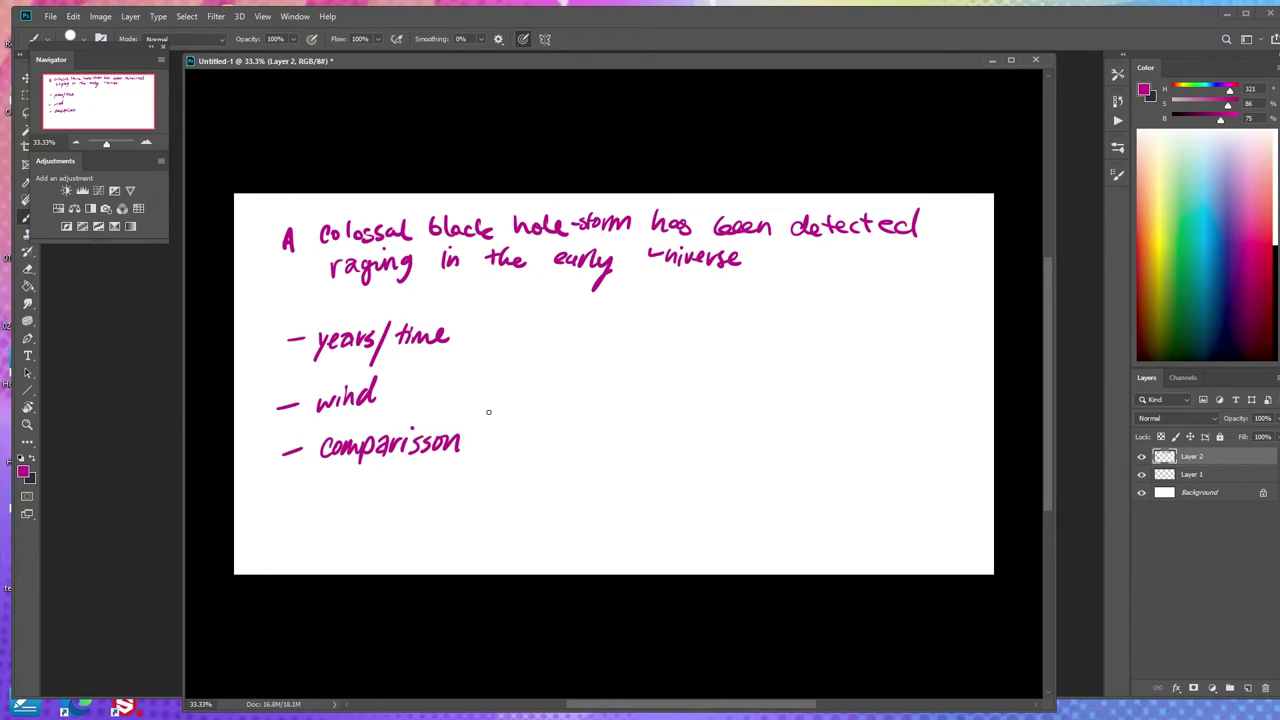
Handwrite a second column of dashed points reading "clue", "studing" and "list" beside the first column.
drag(542, 342, 562, 341)
mouse_move(578, 334)
mouse_down()
mouse_move(574, 345)
mouse_move(622, 334)
mouse_up()
mouse_move(534, 380)
mouse_down()
mouse_move(599, 374)
mouse_move(650, 380)
mouse_up()
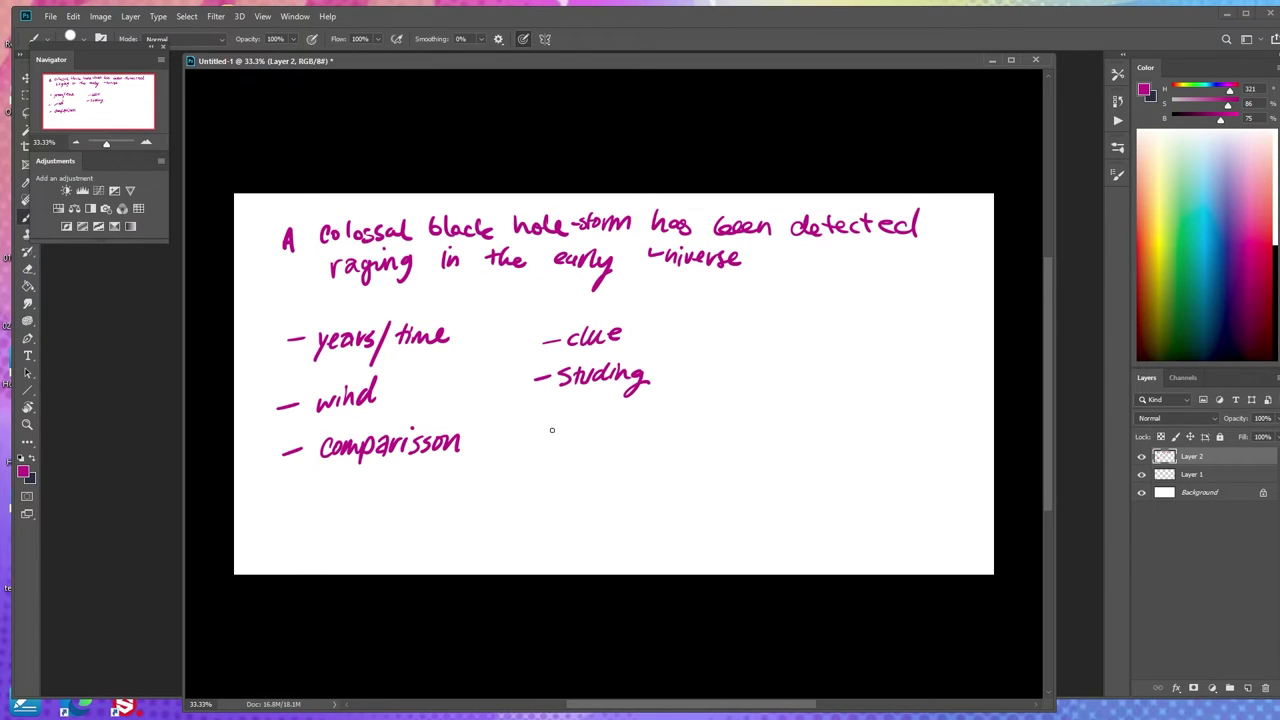
drag(535, 425, 573, 436)
mouse_move(581, 418)
mouse_down()
mouse_move(583, 436)
mouse_move(597, 436)
mouse_up()
drag(590, 416, 607, 414)
Draw an arrow from 1 to 2 above "years/time", and a blowing cloud with curling swirls beside "wind".
mouse_move(317, 299)
mouse_down()
mouse_move(321, 311)
mouse_move(438, 306)
mouse_up()
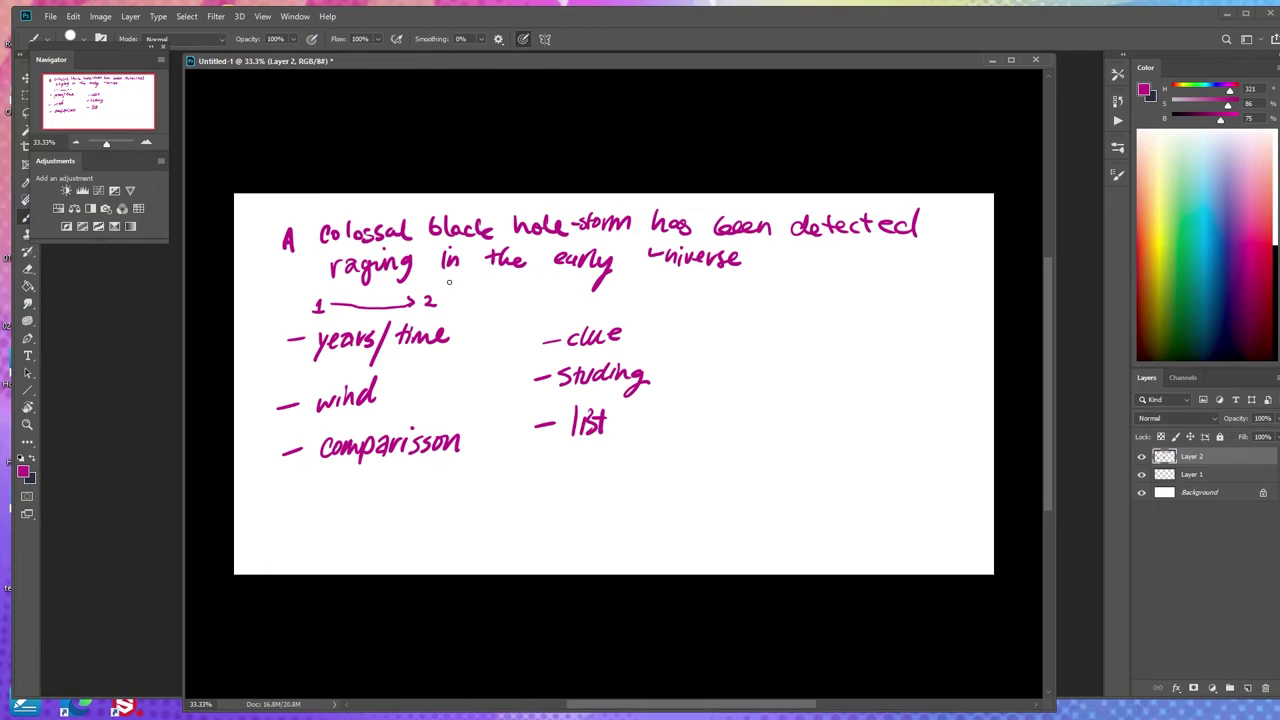
mouse_move(406, 383)
mouse_down()
mouse_move(436, 379)
mouse_move(413, 395)
mouse_move(436, 390)
mouse_up()
mouse_move(437, 371)
mouse_down()
mouse_move(468, 367)
mouse_move(471, 388)
mouse_move(451, 409)
mouse_move(443, 398)
mouse_move(460, 373)
mouse_move(430, 370)
mouse_up()
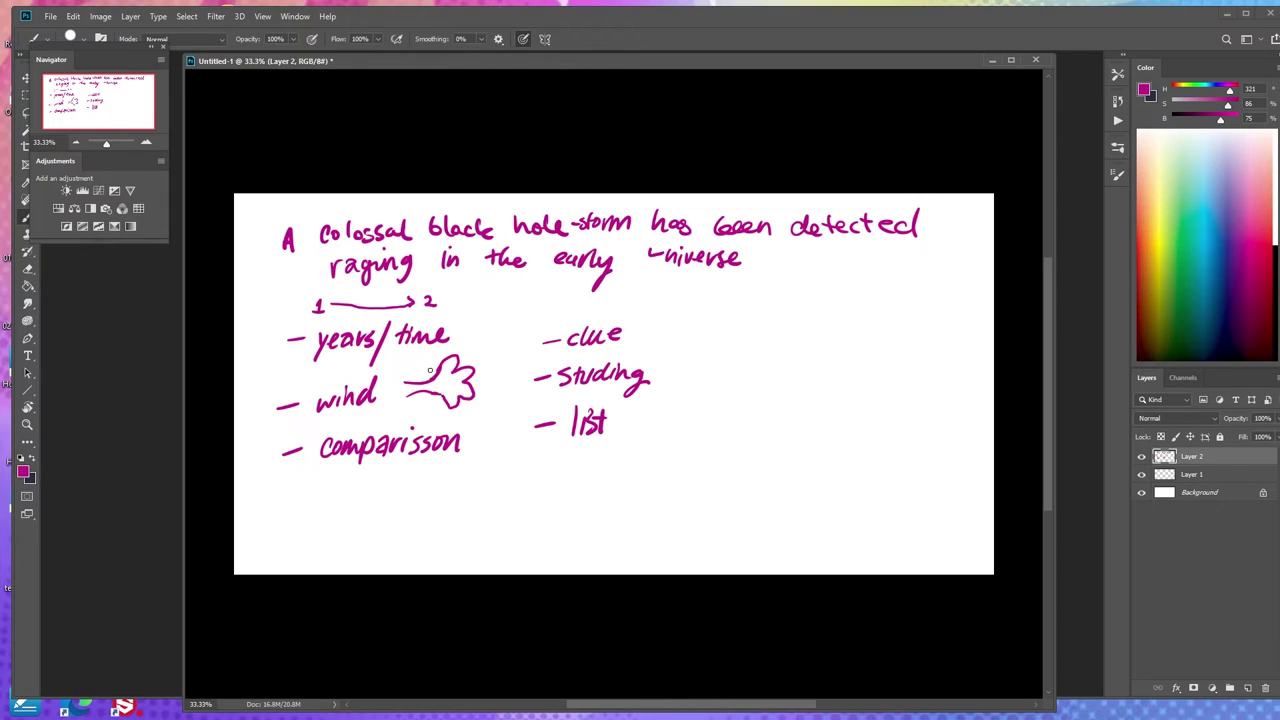
mouse_move(470, 410)
mouse_down()
mouse_move(502, 378)
mouse_move(500, 348)
mouse_move(492, 361)
mouse_move(531, 317)
mouse_up()
mouse_move(502, 396)
mouse_down()
mouse_move(534, 355)
mouse_move(527, 364)
mouse_up()
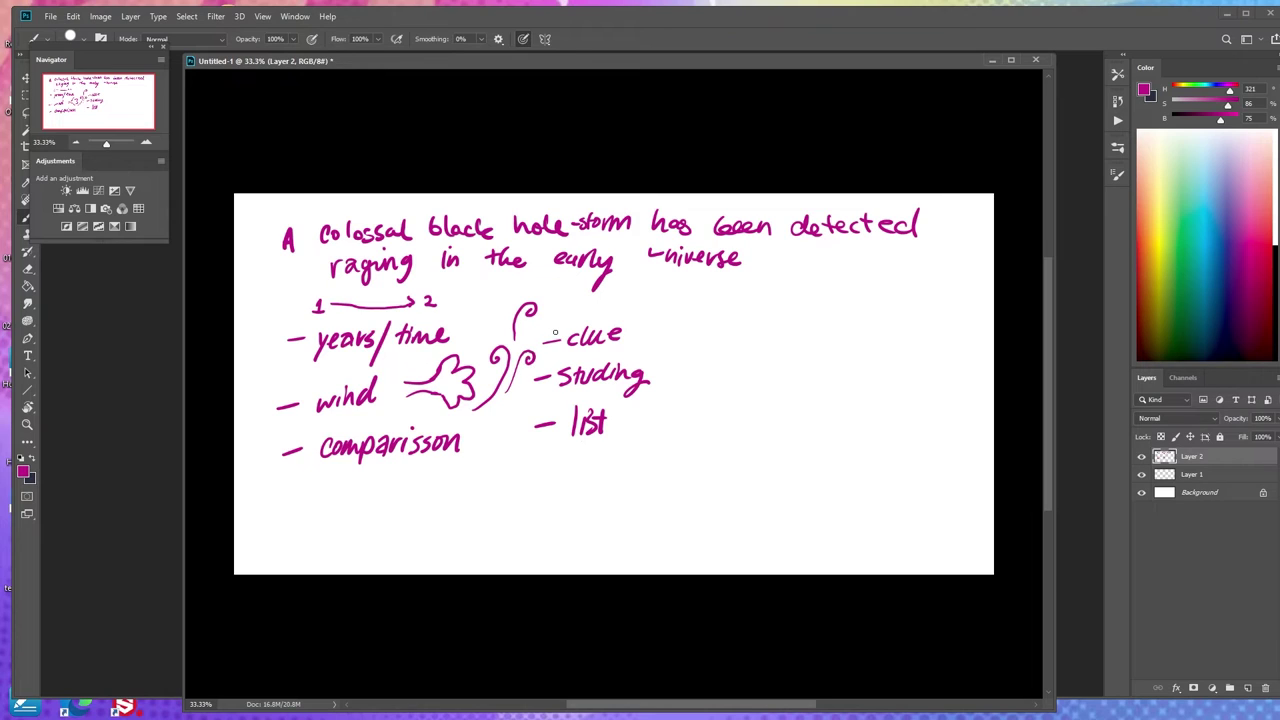
Draw an "A vs B" symbol with a circled "vs" below "comparisson".
mouse_move(373, 488)
mouse_down()
mouse_move(377, 507)
mouse_move(385, 488)
mouse_up()
mouse_move(393, 487)
mouse_down()
mouse_move(386, 504)
mouse_move(386, 480)
mouse_move(395, 486)
mouse_up()
mouse_move(330, 510)
mouse_down()
mouse_move(355, 511)
mouse_move(348, 498)
mouse_up()
drag(422, 483, 422, 507)
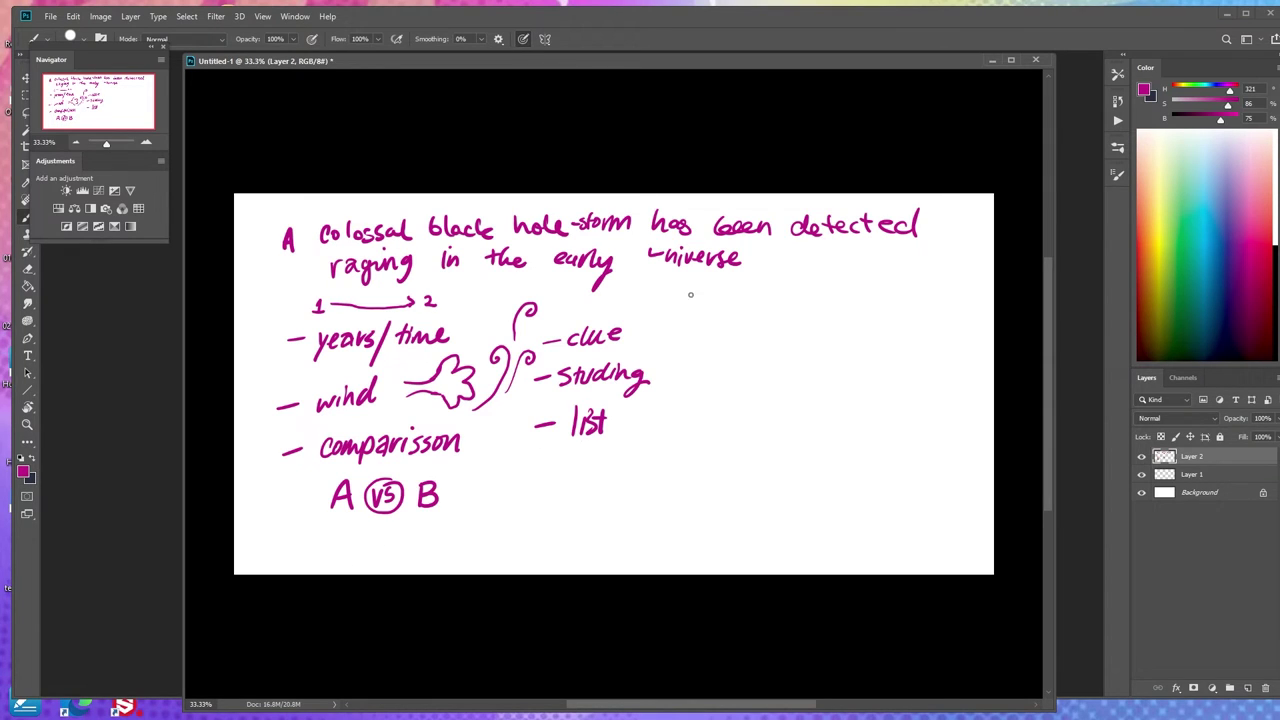
Draw a small magnifying glass beside "clue" and an open book beside "studing".
mouse_move(676, 306)
mouse_down()
mouse_move(682, 350)
mouse_move(664, 314)
mouse_move(676, 320)
mouse_up()
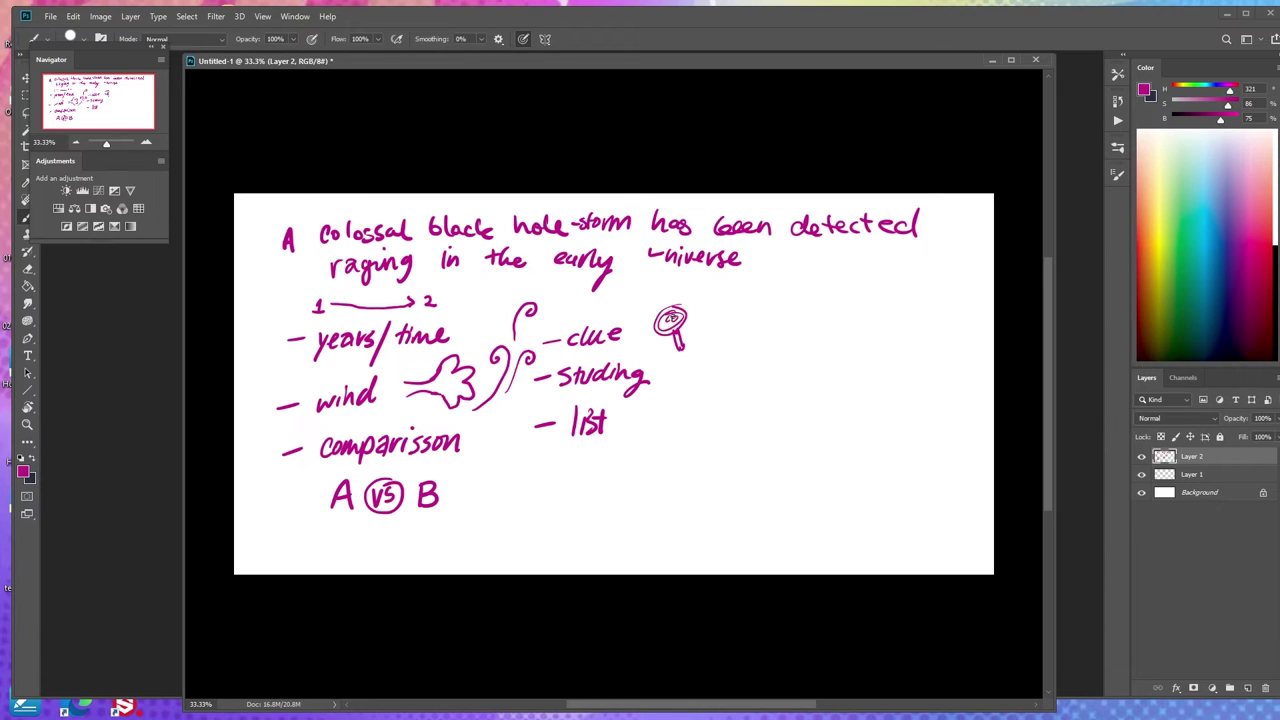
mouse_move(670, 380)
mouse_down()
mouse_move(748, 352)
mouse_move(685, 403)
mouse_move(756, 388)
mouse_up()
drag(688, 412, 756, 388)
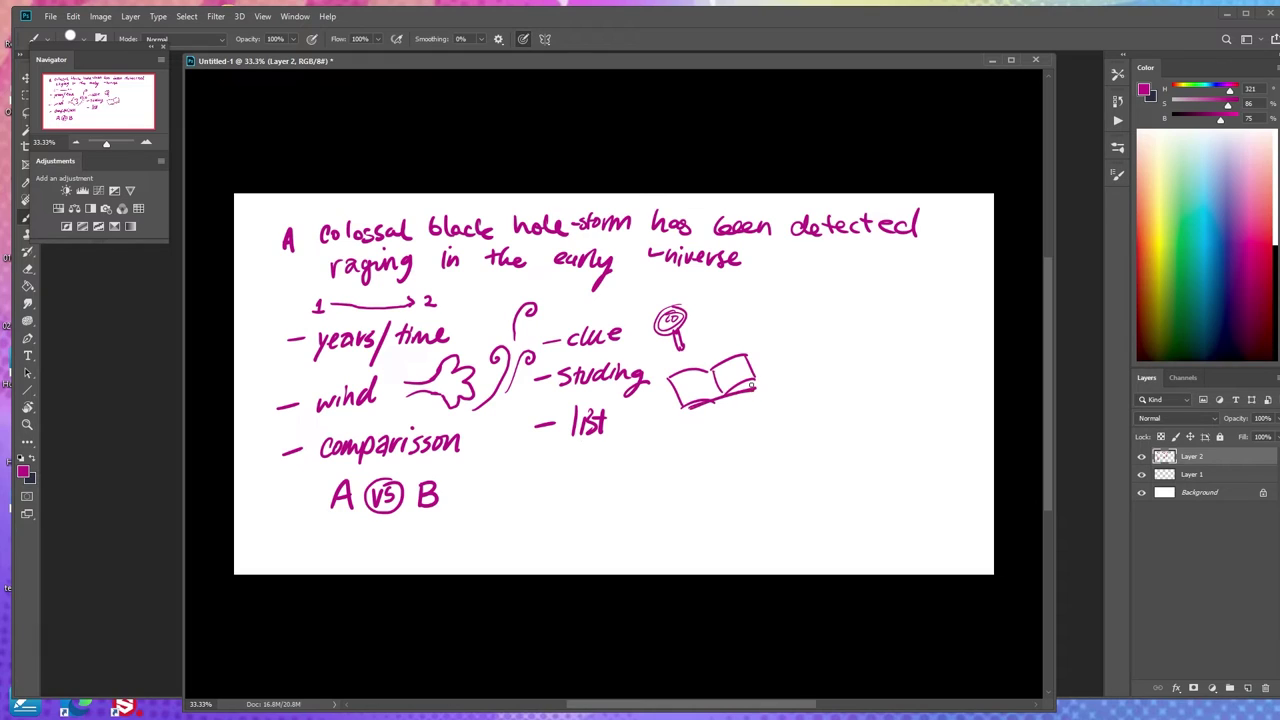
Draw a three-line list with underlined star bullets below "list", and add a wavy bracket between "wind" and its cloud.
mouse_move(633, 451)
mouse_down()
mouse_move(643, 462)
mouse_move(694, 451)
mouse_move(636, 486)
mouse_up()
mouse_move(629, 478)
mouse_down()
mouse_move(694, 476)
mouse_move(642, 489)
mouse_up()
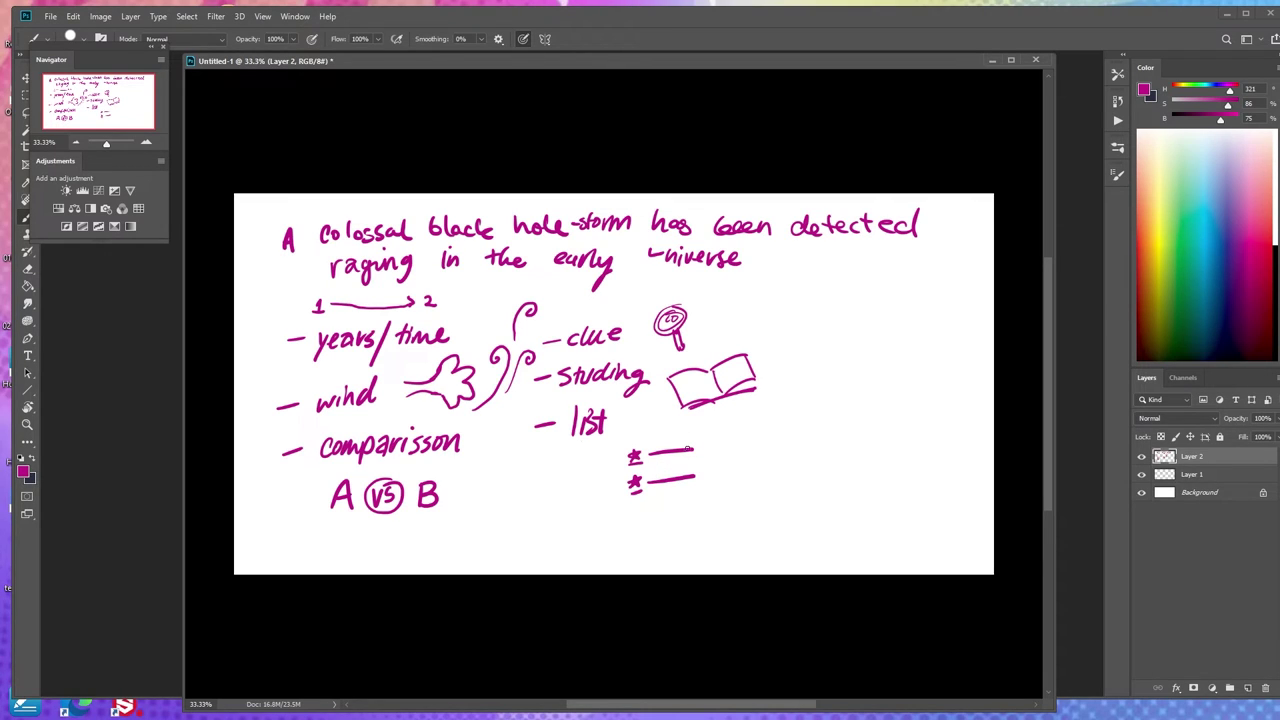
drag(638, 503, 642, 510)
drag(628, 519, 704, 504)
drag(391, 362, 392, 410)
Sketch a loose cartoon face with hair in the empty area beside the starred list.
mouse_move(817, 482)
mouse_down()
mouse_move(912, 437)
mouse_move(896, 467)
mouse_up()
mouse_move(851, 410)
mouse_down()
mouse_move(850, 480)
mouse_move(888, 440)
mouse_move(878, 436)
mouse_up()
drag(826, 446, 880, 422)
drag(826, 434, 848, 428)
mouse_move(844, 474)
mouse_down()
mouse_move(880, 458)
mouse_move(862, 470)
mouse_move(842, 460)
mouse_move(874, 452)
mouse_move(856, 470)
mouse_move(912, 444)
mouse_move(898, 458)
mouse_up()
drag(854, 406, 824, 428)
mouse_move(826, 428)
mouse_down()
mouse_move(818, 460)
mouse_move(834, 472)
mouse_up()
mouse_move(860, 412)
mouse_down()
mouse_move(900, 396)
mouse_move(930, 398)
mouse_up()
drag(922, 410, 946, 440)
mouse_move(830, 444)
mouse_down()
mouse_move(882, 486)
mouse_move(908, 452)
mouse_up()
Handwrite "Tee hee" above the cartoon face.
mouse_move(796, 410)
mouse_down()
mouse_move(814, 400)
mouse_move(808, 418)
mouse_up()
drag(814, 412, 856, 390)
drag(858, 386, 866, 376)
drag(870, 386, 882, 382)
Handwrite "Yall gotta WERK!" beneath the cartoon face.
drag(816, 482, 824, 494)
mouse_move(832, 482)
mouse_down()
mouse_move(818, 516)
mouse_move(840, 504)
mouse_up()
mouse_move(856, 484)
mouse_down()
mouse_move(850, 508)
mouse_move(868, 494)
mouse_move(870, 516)
mouse_move(884, 490)
mouse_up()
drag(900, 478, 900, 496)
drag(890, 486, 922, 488)
mouse_move(836, 520)
mouse_down()
mouse_move(842, 546)
mouse_move(858, 516)
mouse_move(860, 544)
mouse_move(886, 514)
mouse_move(894, 538)
mouse_up()
drag(912, 510, 900, 524)
drag(900, 524, 922, 528)
click(922, 540)
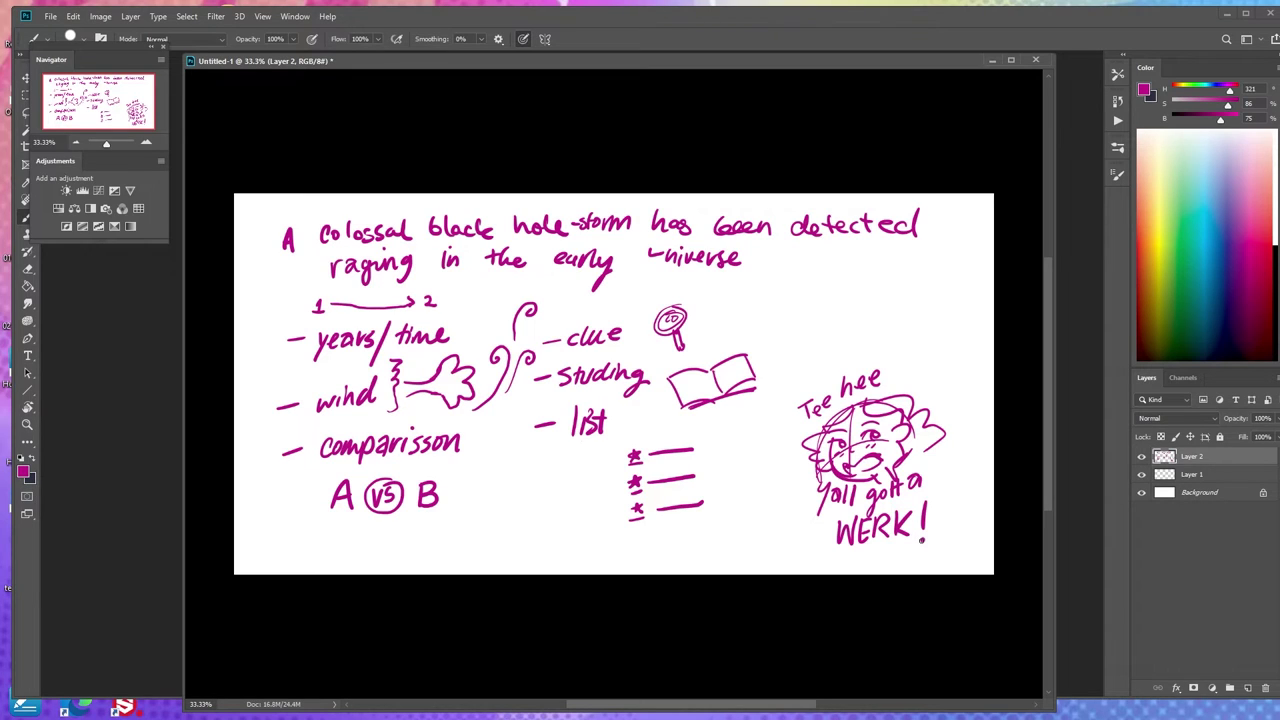
click(922, 539)
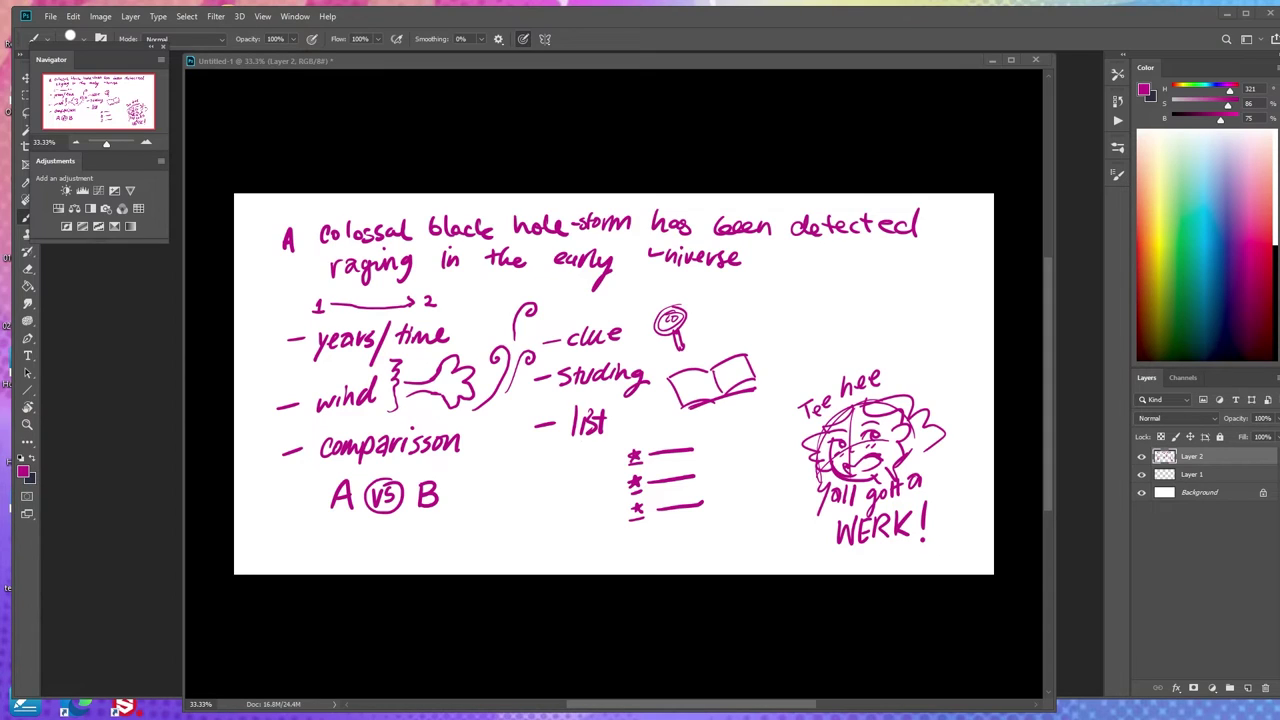
Delete the layer holding the black hole notes and add two new empty layers.
click(1226, 466)
click(1265, 690)
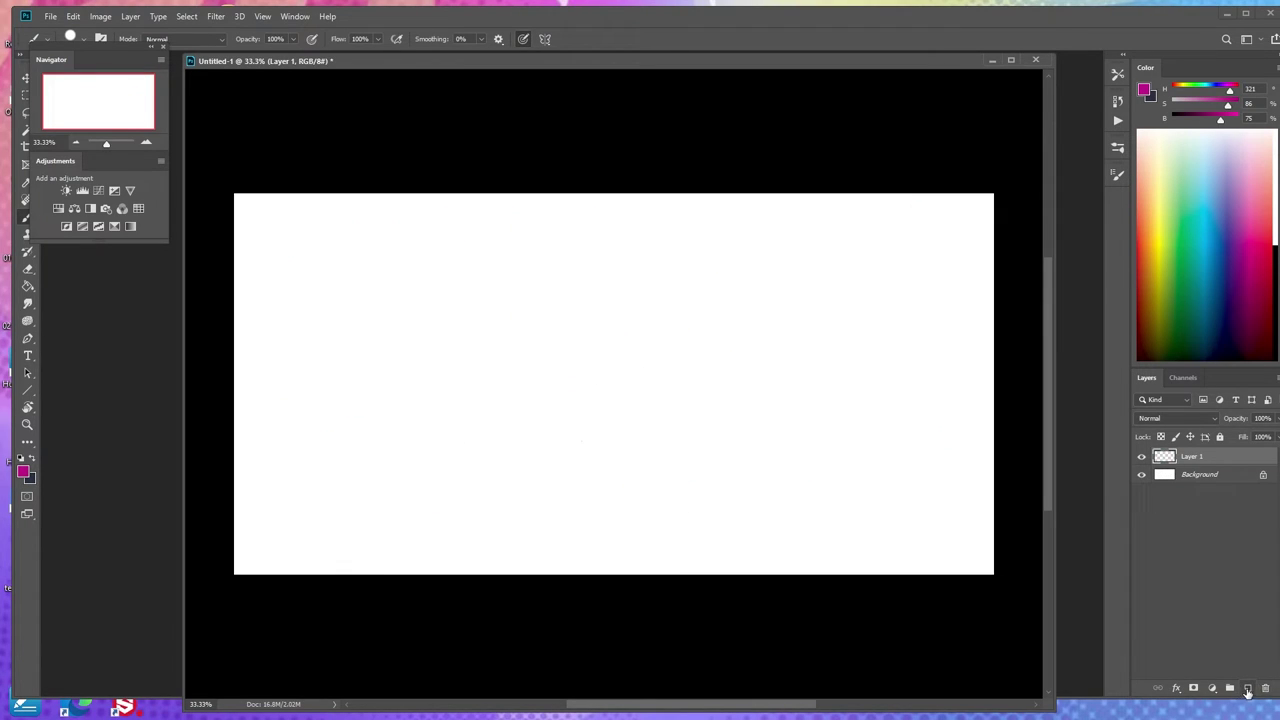
click(1247, 689)
click(1247, 689)
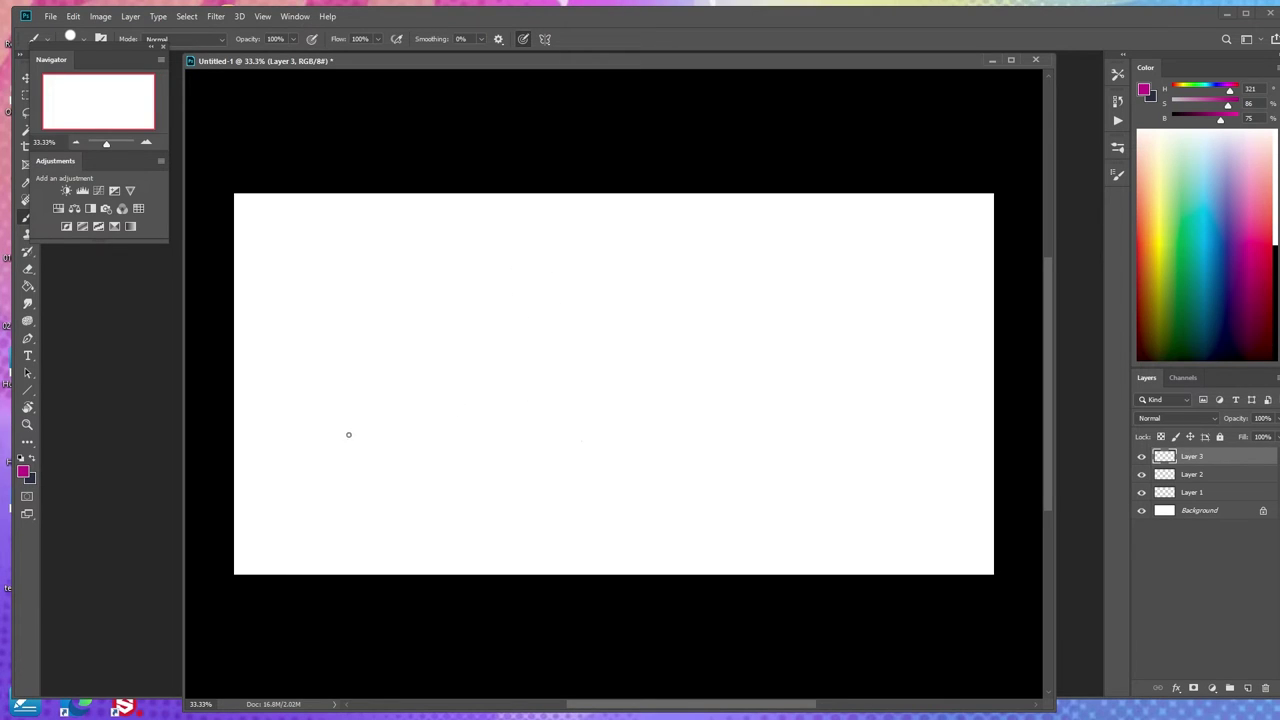
Draw a slanted pencil with an eraser end, its tip aimed up toward the middle of the canvas.
drag(324, 391, 420, 338)
mouse_move(332, 402)
mouse_down()
mouse_move(424, 354)
mouse_move(423, 337)
mouse_move(428, 352)
mouse_up()
mouse_move(336, 382)
mouse_down()
mouse_move(311, 413)
mouse_move(327, 403)
mouse_up()
Handwrite the title "GRAPHIC RECORDING" in capitals along an arc rising from the pencil tip.
mouse_move(466, 300)
mouse_down()
mouse_move(472, 332)
mouse_move(515, 320)
mouse_move(532, 298)
mouse_move(548, 312)
mouse_up()
mouse_move(555, 282)
mouse_down()
mouse_move(557, 306)
mouse_move(581, 292)
mouse_move(561, 258)
mouse_move(608, 256)
mouse_move(630, 283)
mouse_up()
mouse_move(633, 250)
mouse_down()
mouse_move(645, 246)
mouse_move(646, 276)
mouse_move(718, 244)
mouse_move(724, 264)
mouse_up()
drag(726, 238, 730, 263)
Draw curved rainbow lines from the end of the title down into a cloud, and add a small heart beneath the title.
mouse_move(750, 238)
mouse_down()
mouse_move(800, 245)
mouse_move(810, 266)
mouse_move(819, 252)
mouse_move(888, 261)
mouse_move(986, 337)
mouse_up()
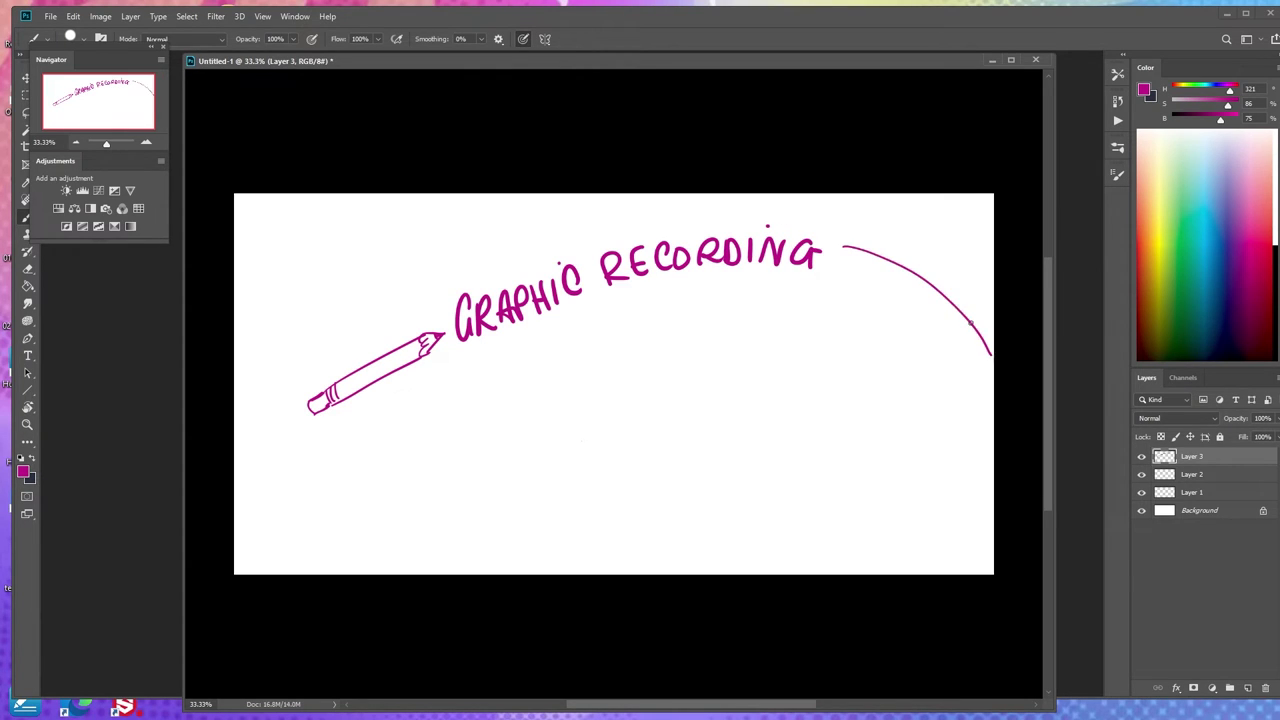
drag(832, 257, 944, 343)
mouse_move(844, 279)
mouse_down()
mouse_move(929, 346)
mouse_move(904, 356)
mouse_move(902, 387)
mouse_move(981, 384)
mouse_move(979, 345)
mouse_move(933, 352)
mouse_move(994, 354)
mouse_up()
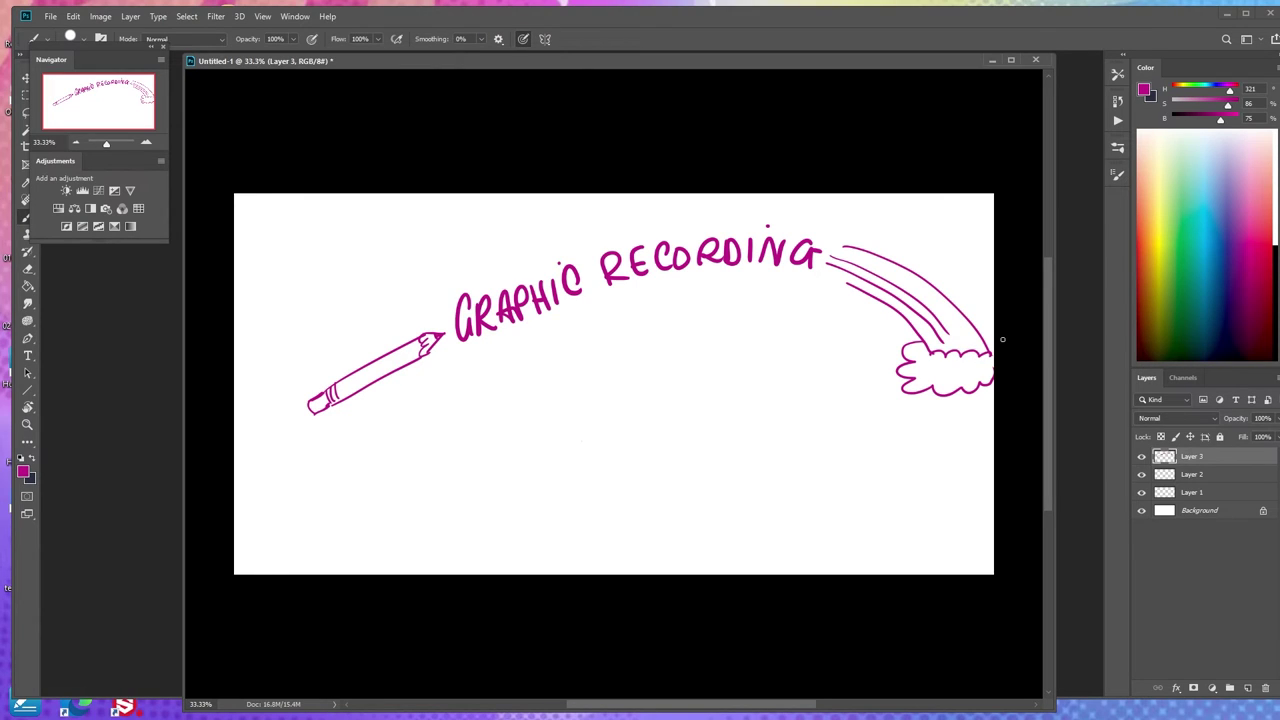
mouse_move(804, 347)
mouse_down()
mouse_move(813, 317)
mouse_move(809, 348)
mouse_up()
Add a new layer and place it directly beneath the layer with the title drawing.
click(1247, 688)
drag(1193, 462, 1198, 475)
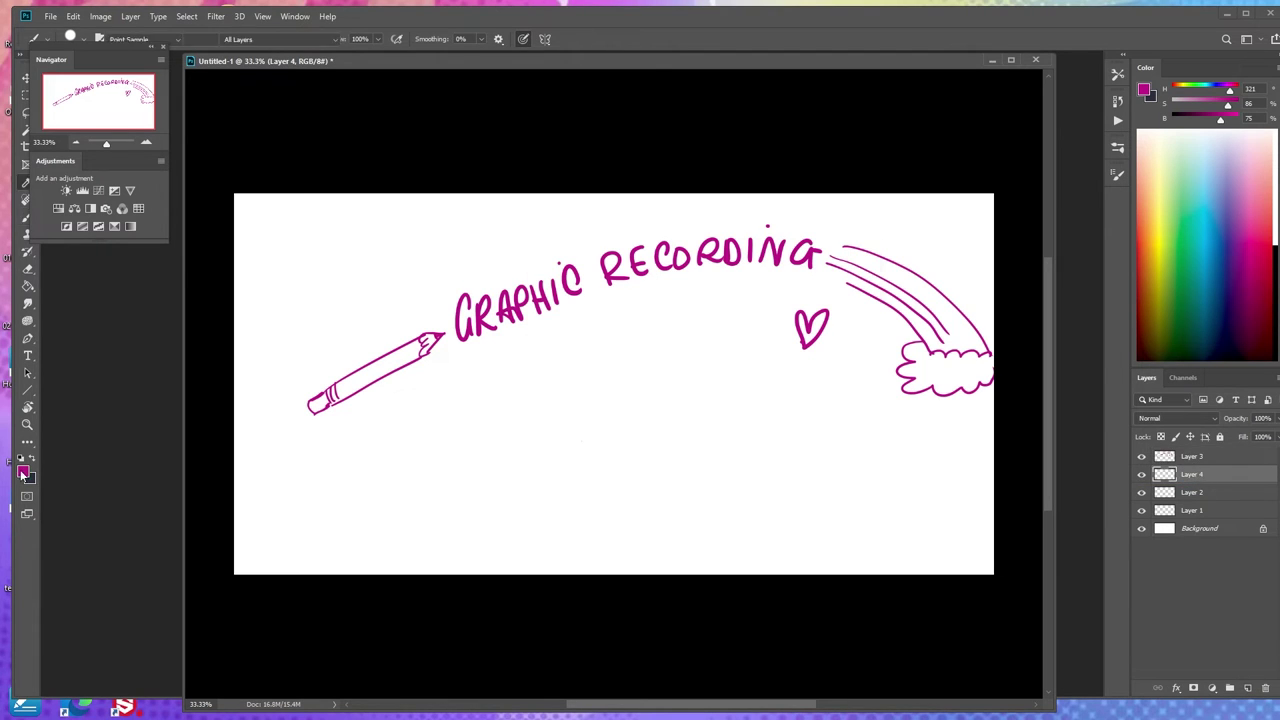
Paint a broad pale pink band (H 321, S 13, B 99) with a 305 px brush behind the pencil, title, rainbow, cloud and heart.
click(23, 473)
click(557, 282)
click(836, 277)
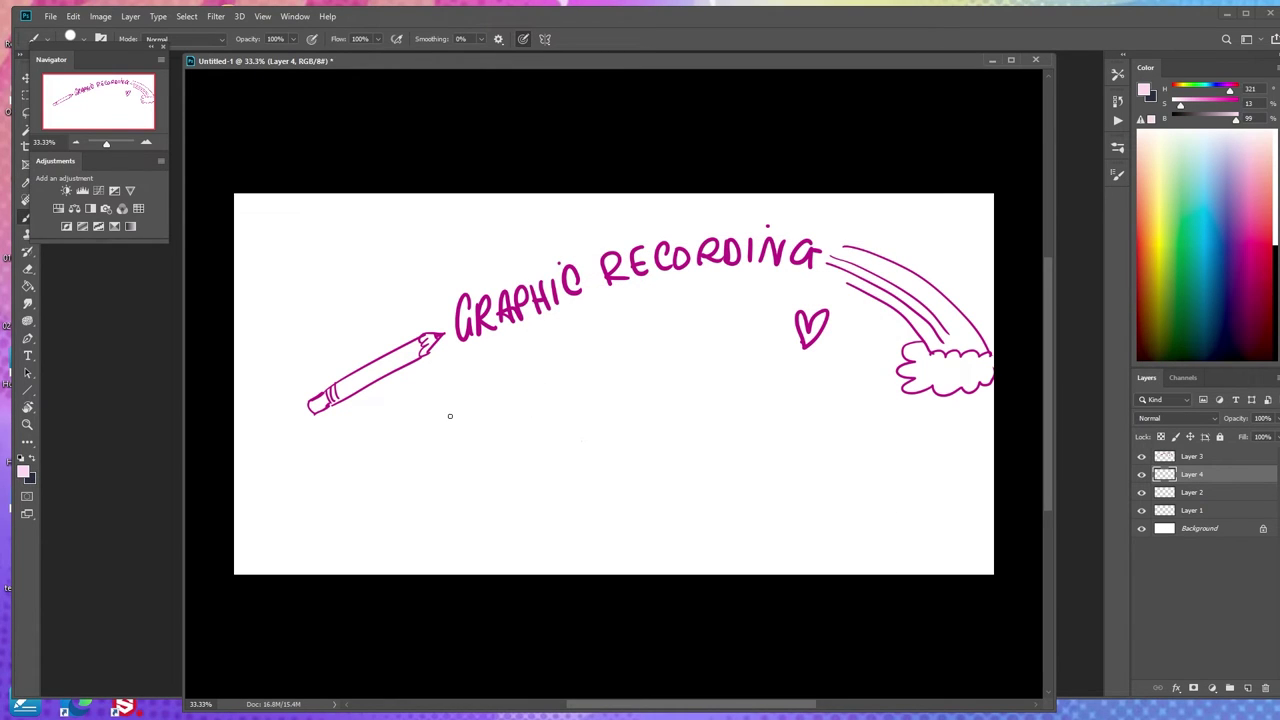
click(1118, 147)
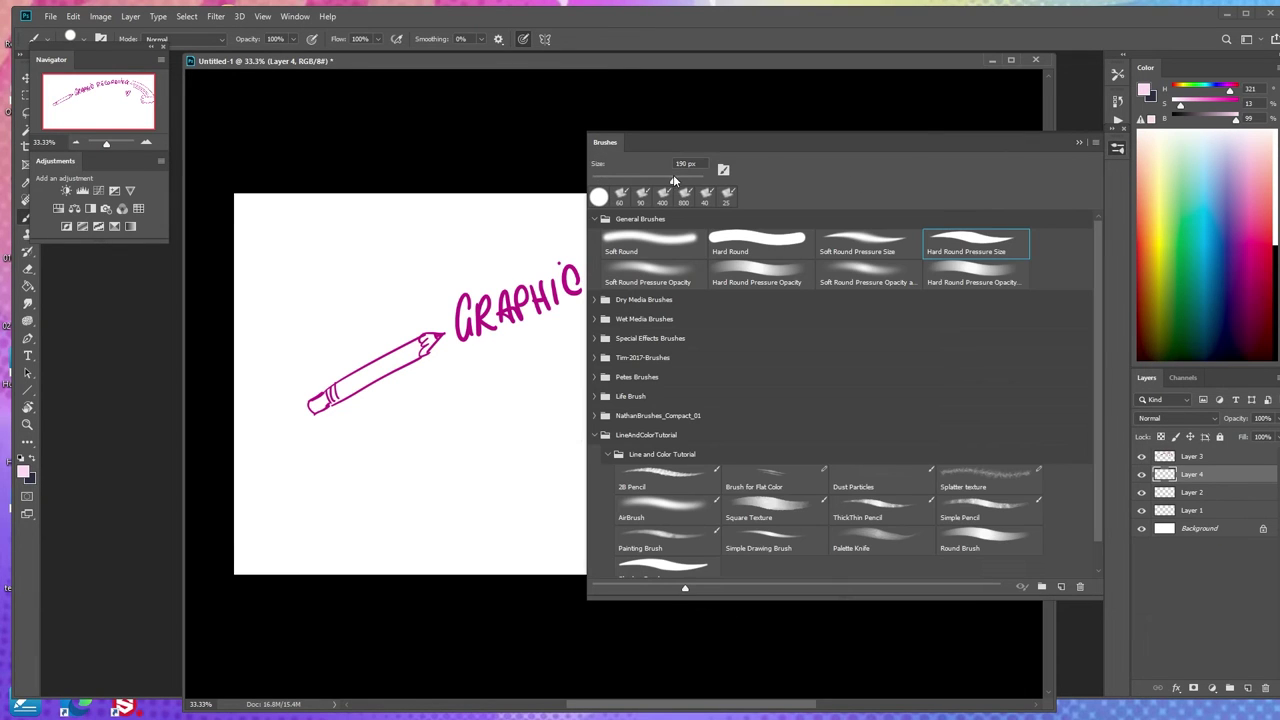
mouse_move(316, 406)
mouse_down()
mouse_move(456, 313)
mouse_move(666, 258)
mouse_move(845, 279)
mouse_move(975, 375)
mouse_up()
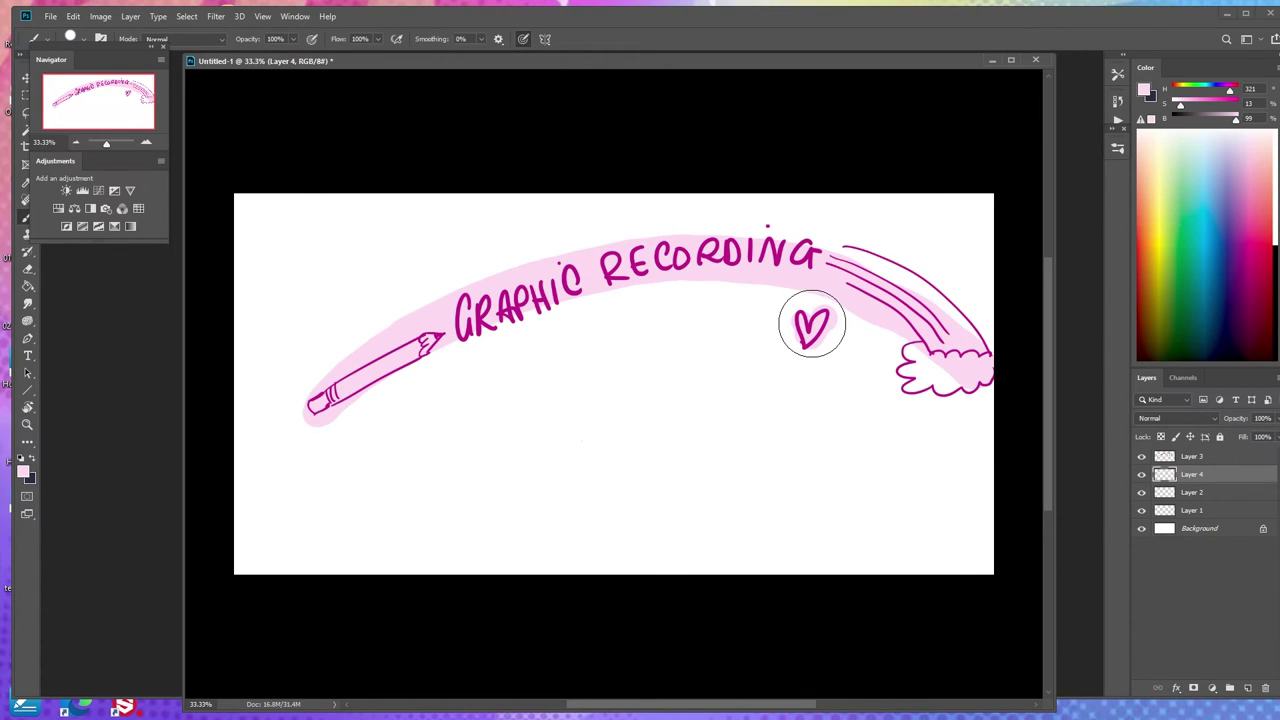
Set the foreground colour to a very dark plum (H 321, S 63, B 20) and reduce the brush size, testing it above the title.
click(27, 475)
drag(666, 374, 642, 417)
click(826, 280)
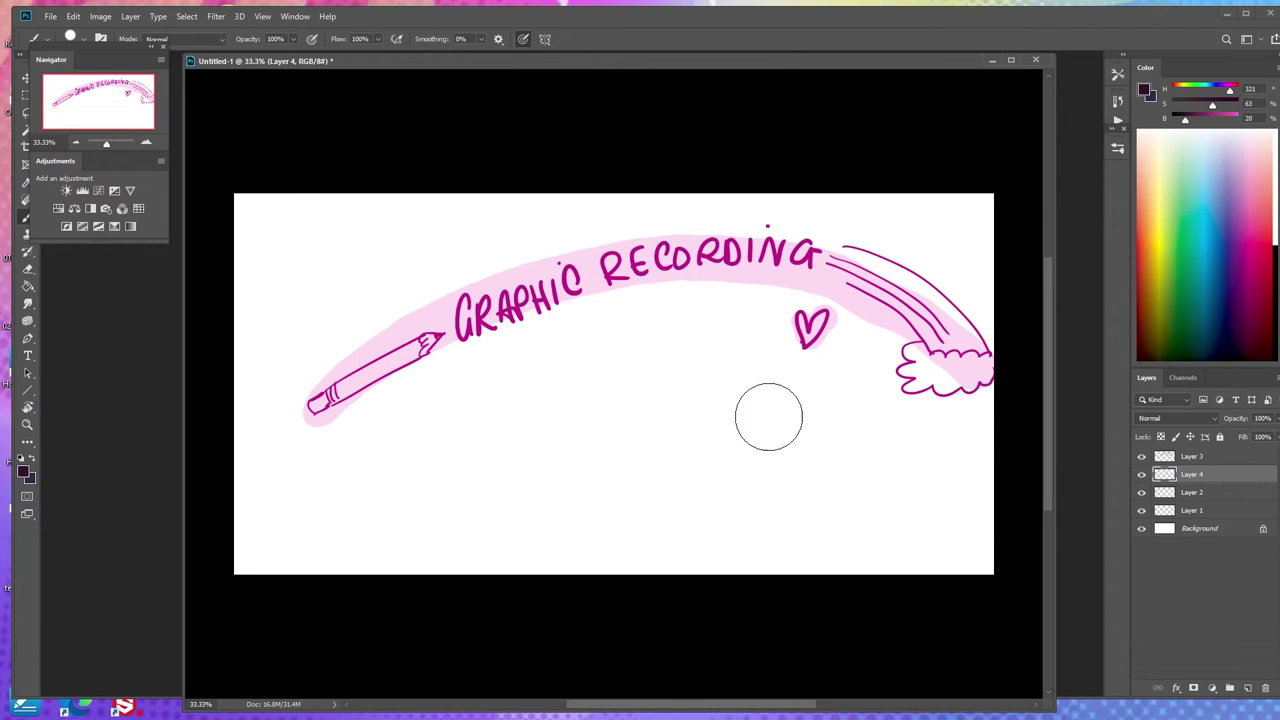
click(1118, 149)
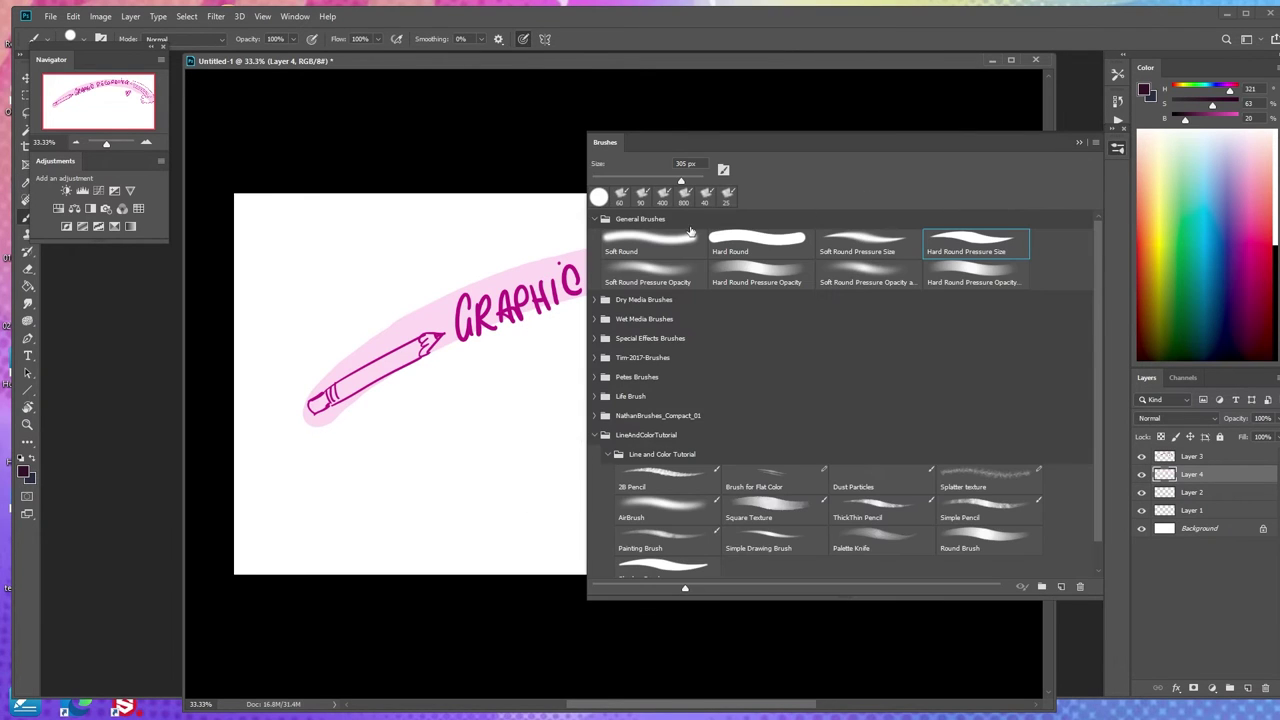
drag(645, 178, 624, 175)
click(514, 226)
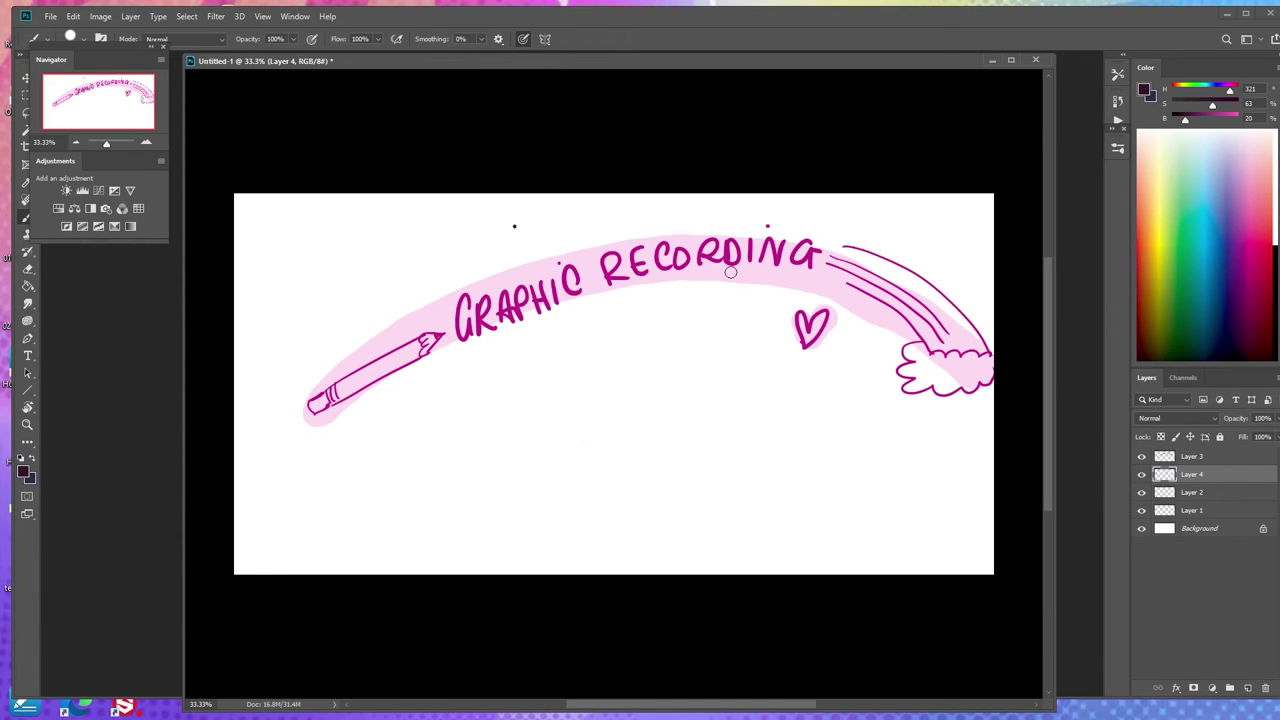
Reduce the Hard Round Pressure Size brush further and draw a short wavy scribble beneath the title.
click(1115, 152)
click(987, 240)
drag(621, 181, 604, 181)
click(490, 281)
mouse_move(544, 332)
mouse_down()
mouse_move(618, 343)
mouse_move(658, 330)
mouse_up()
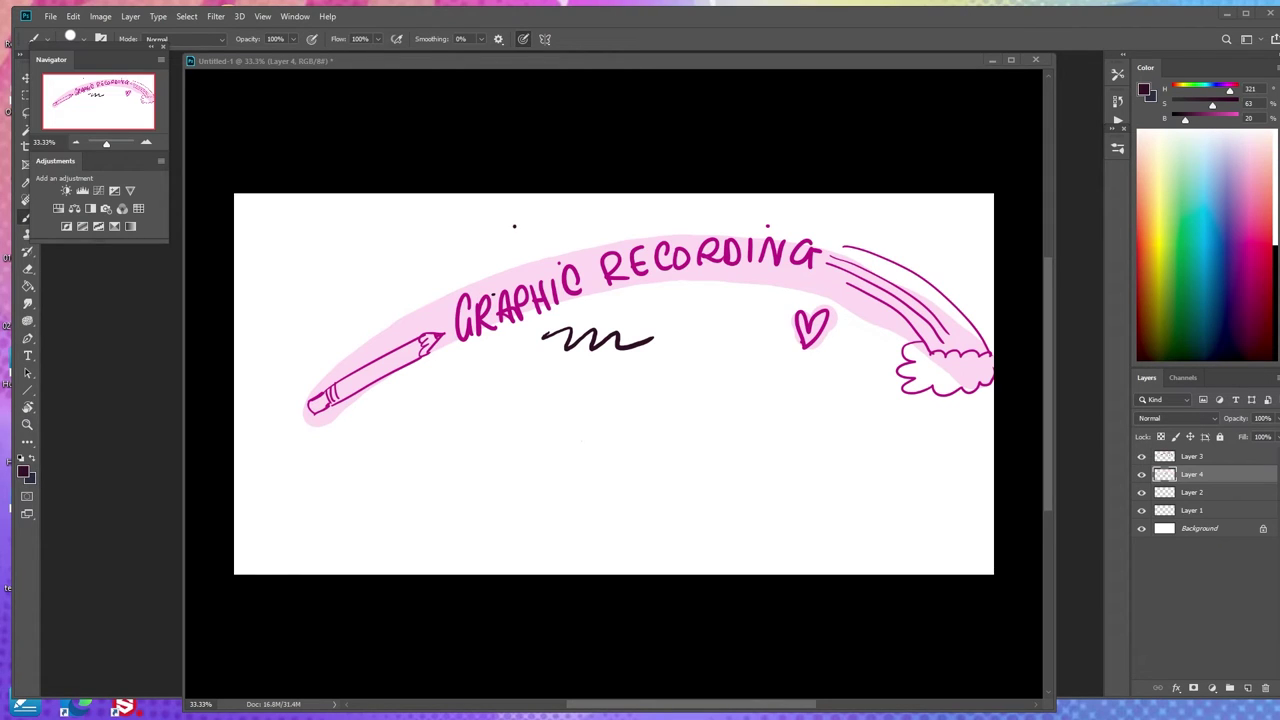
Minimise the canvas window and Photoshop to switch to the session-work channel in Discord.
drag(1275, 40, 889, 25)
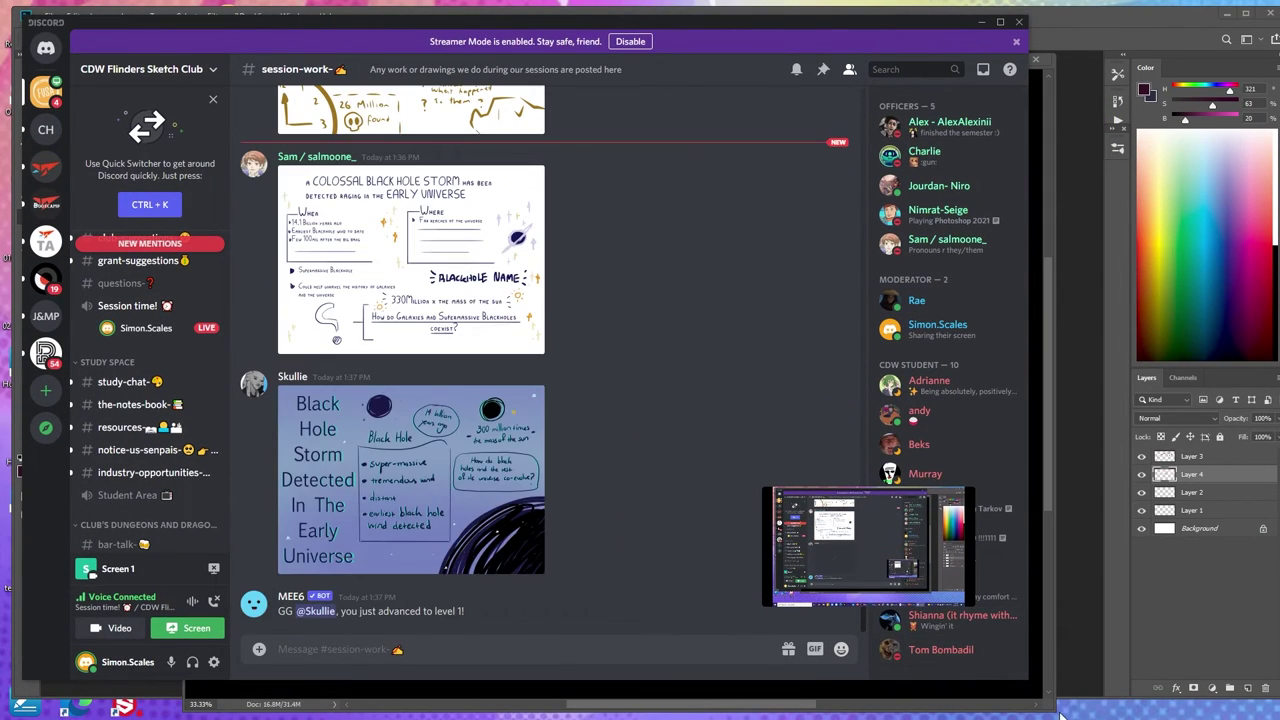
click(1143, 716)
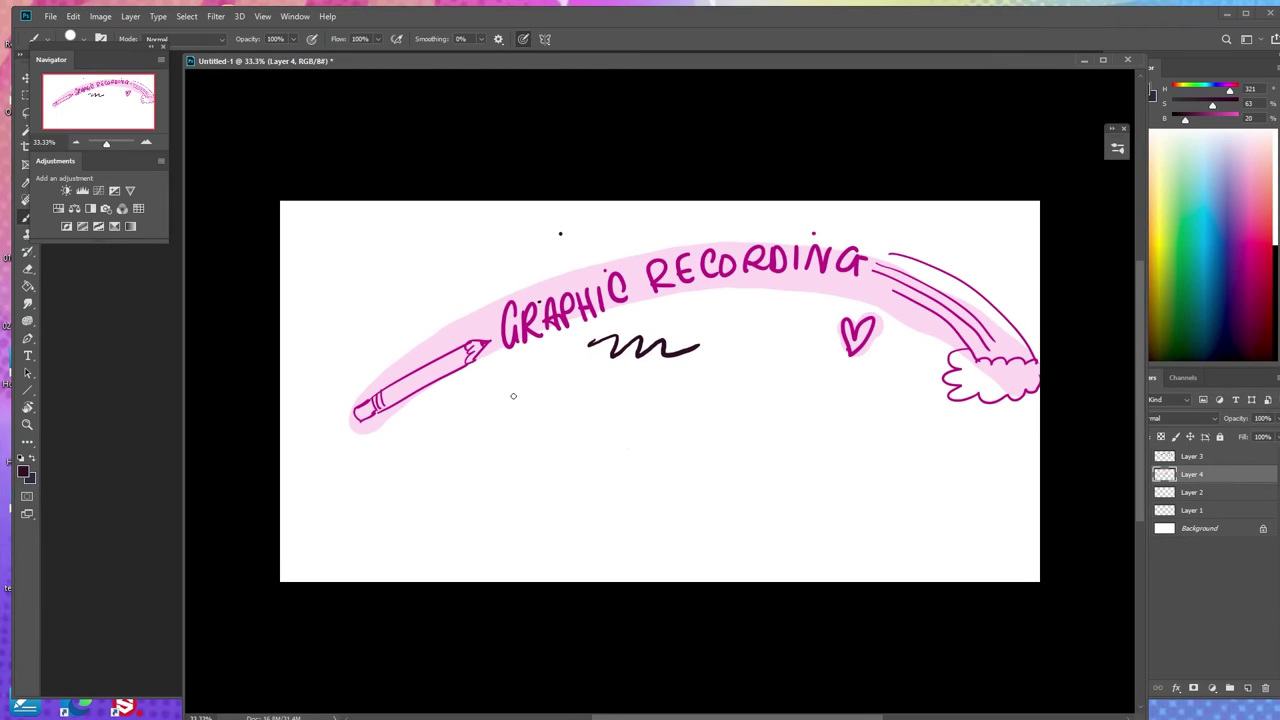
drag(249, 60, 214, 66)
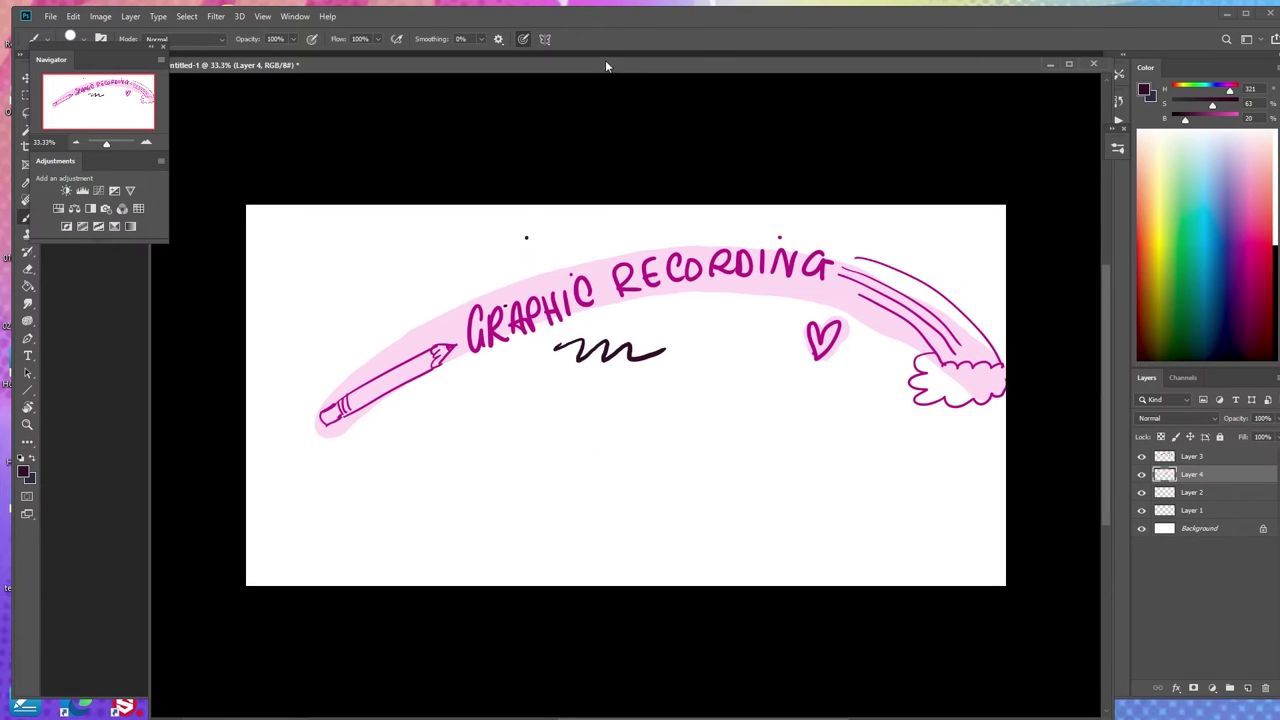
click(1050, 64)
click(1227, 14)
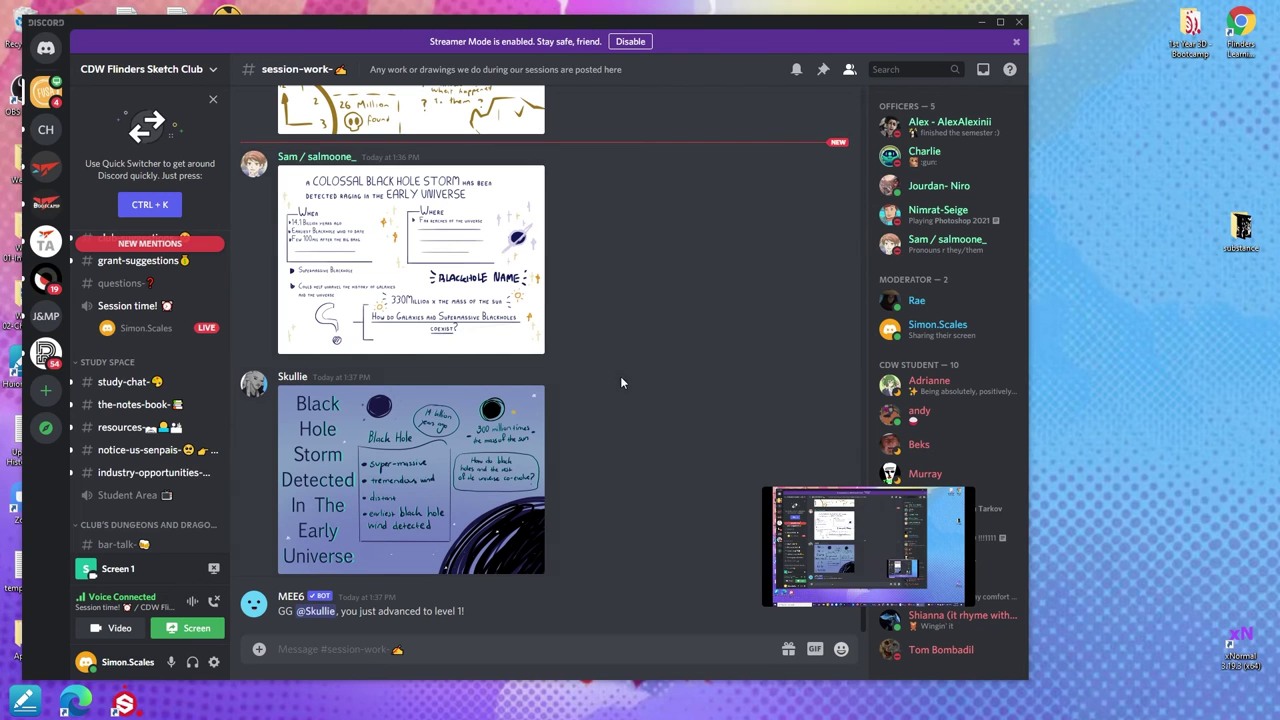
Look through the latest session-work posts and enlarge the white "A Colossal Black Hole Storm" sketch note.
scroll(430, 408, up, 4)
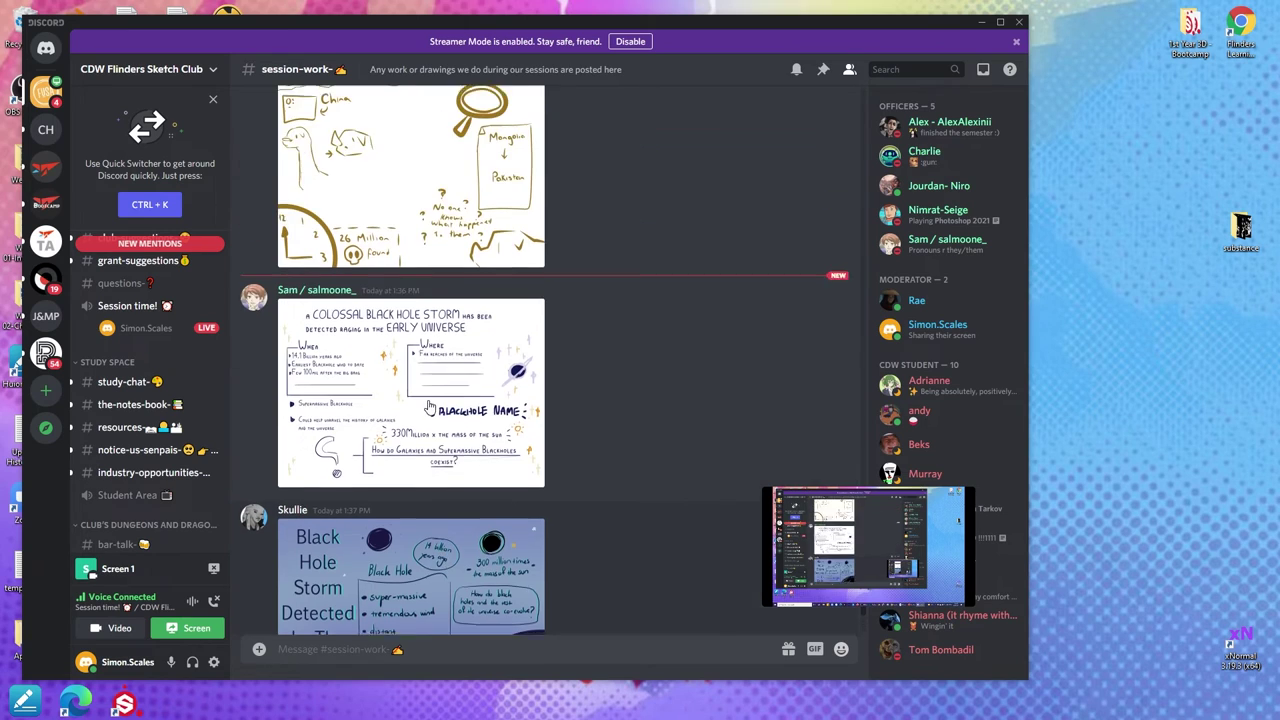
scroll(426, 403, down, 3)
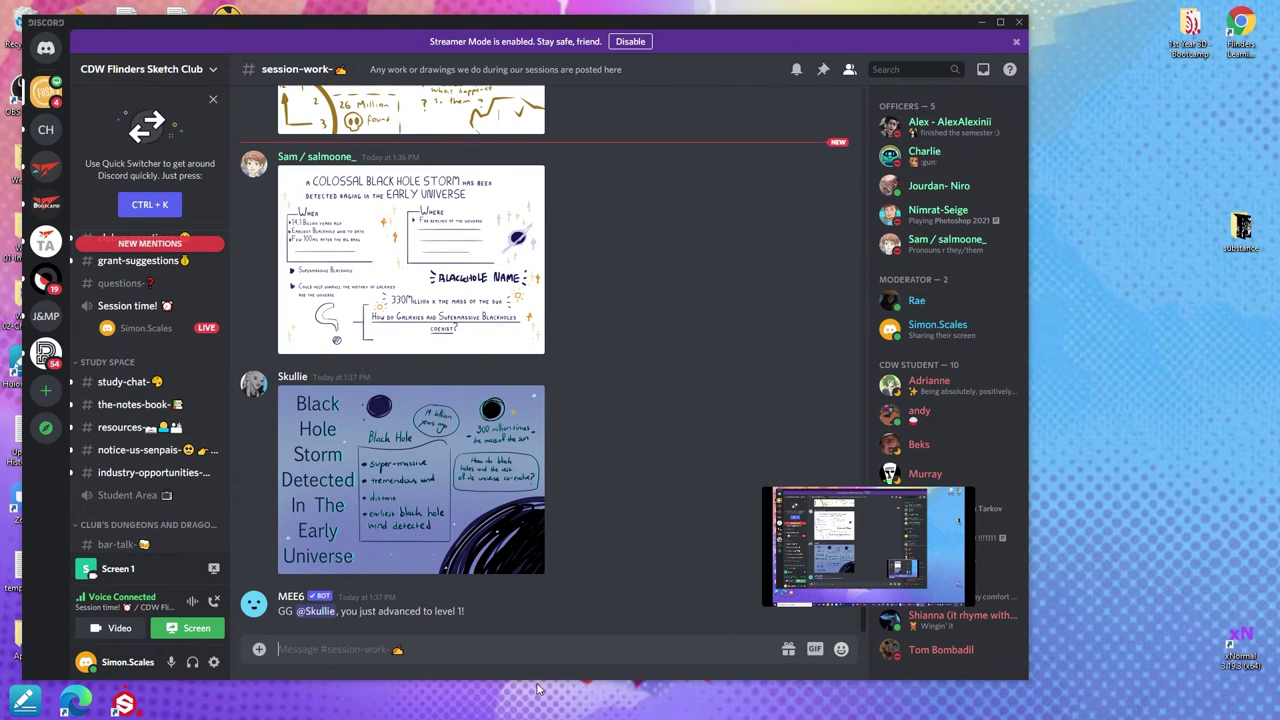
scroll(453, 423, up, 1)
click(450, 395)
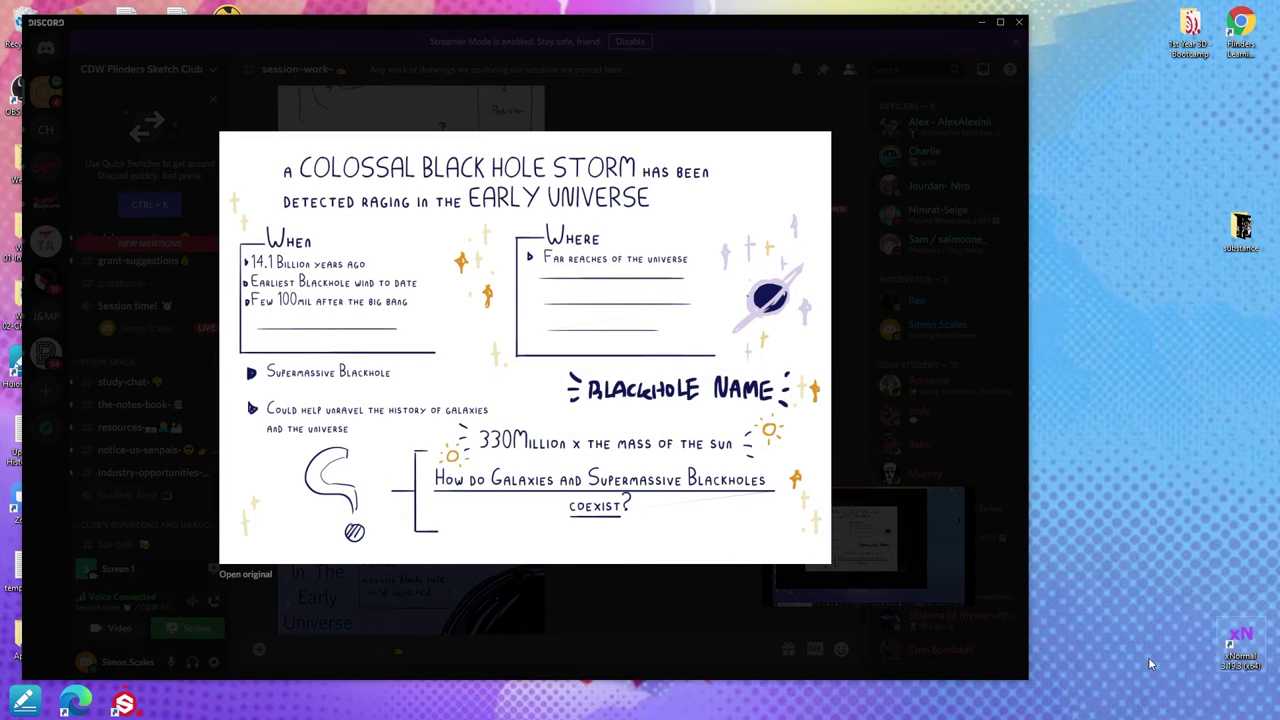
Resize and reposition the Discord window to fill nearly the whole screen, closing the enlarged image.
drag(1029, 680, 1279, 719)
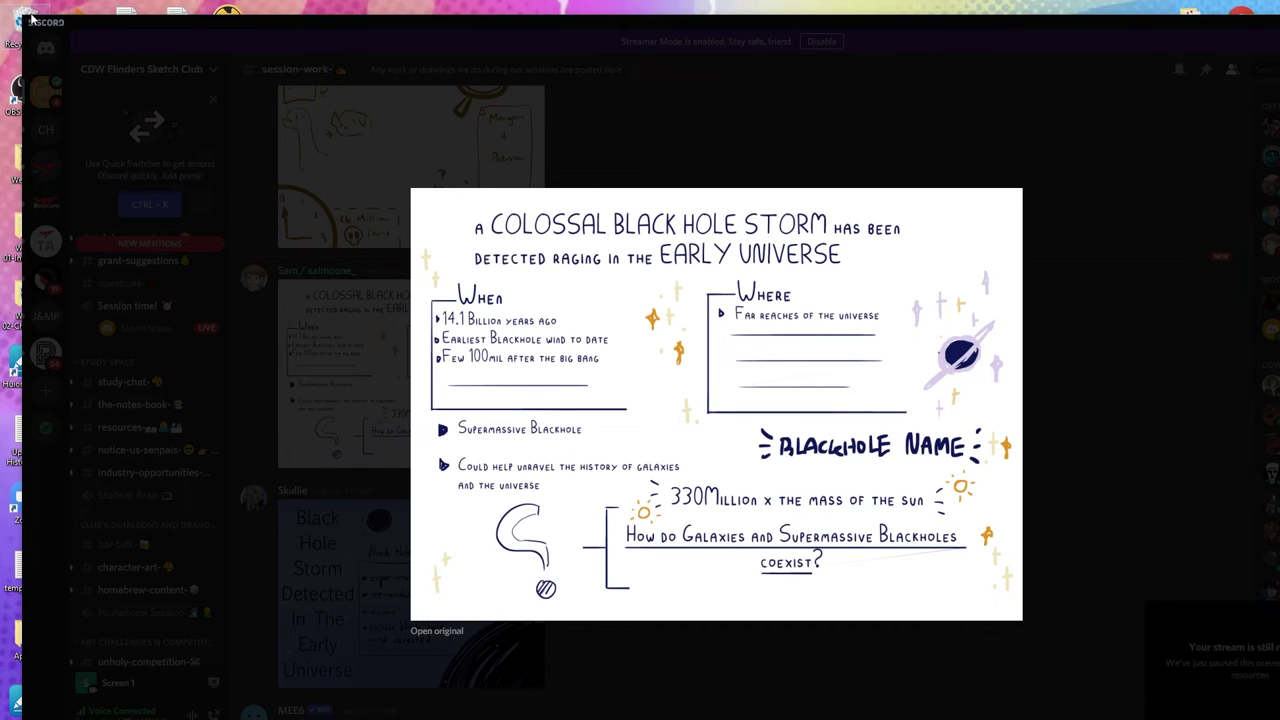
drag(20, 16, 114, 95)
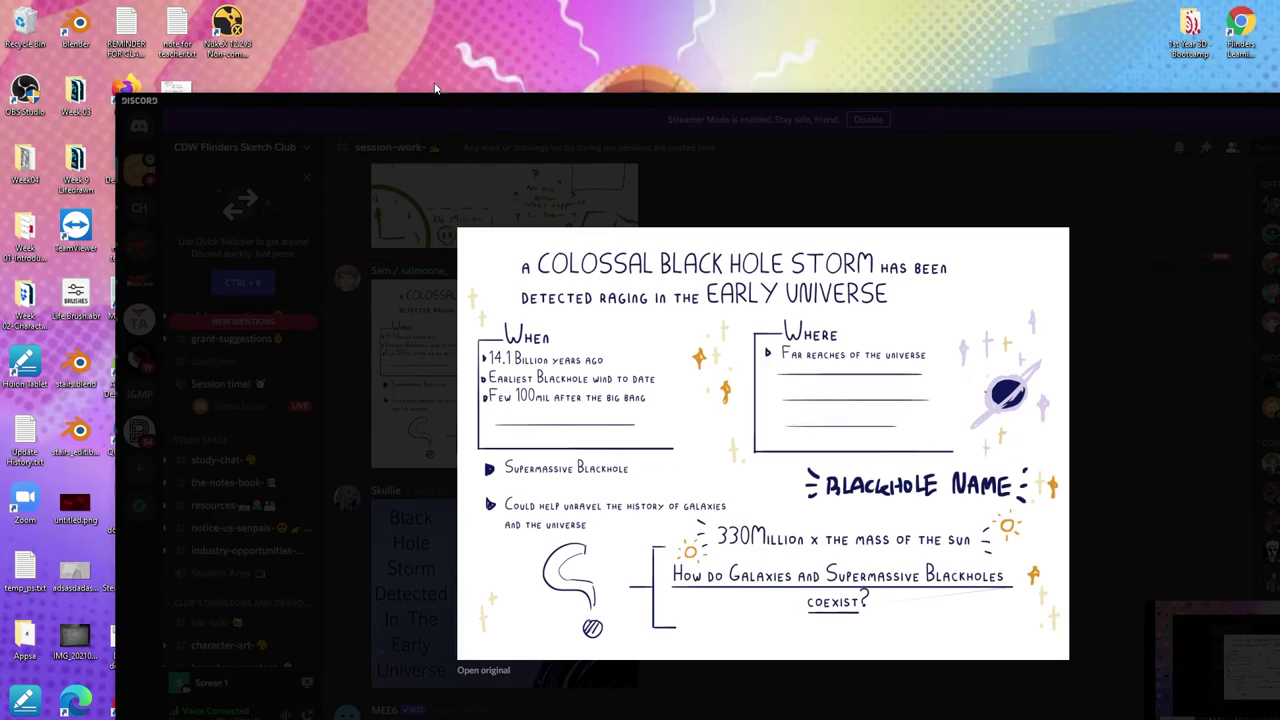
click(437, 124)
drag(1168, 104, 1136, 107)
double_click(1136, 107)
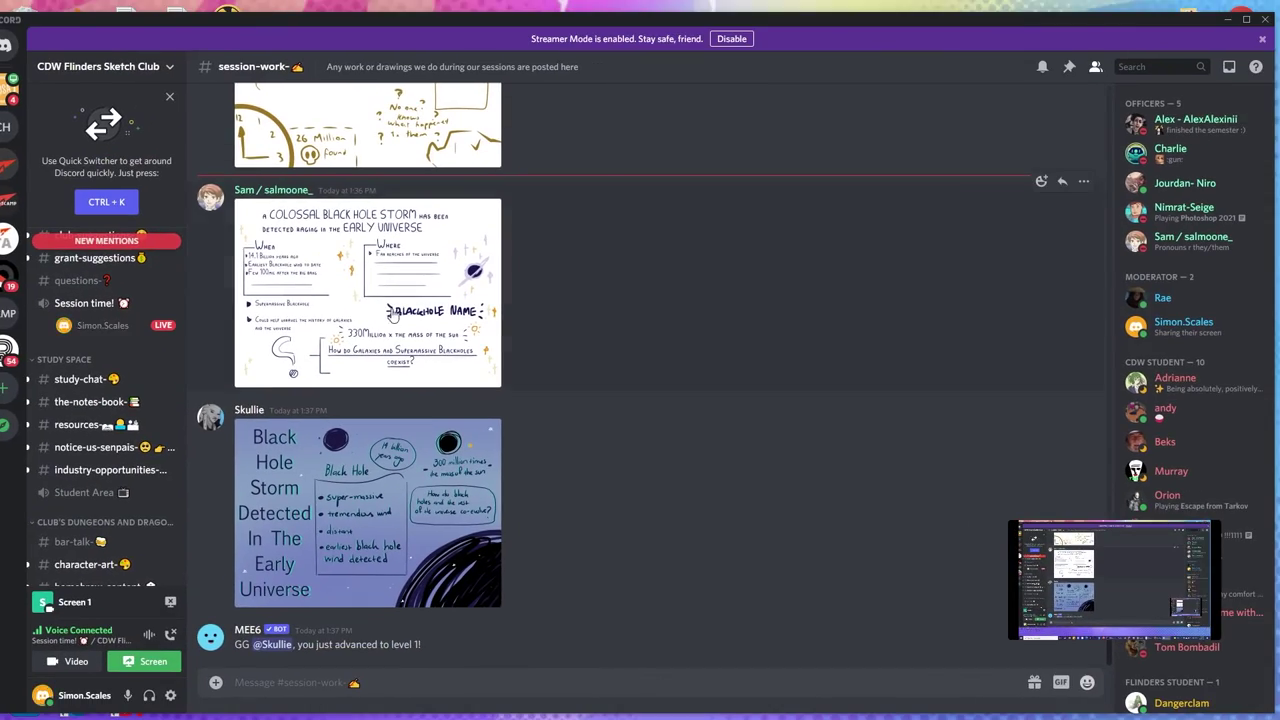
Review the white "A Colossal Black Hole Storm" sketch note at enlarged size and return to the channel.
click(483, 374)
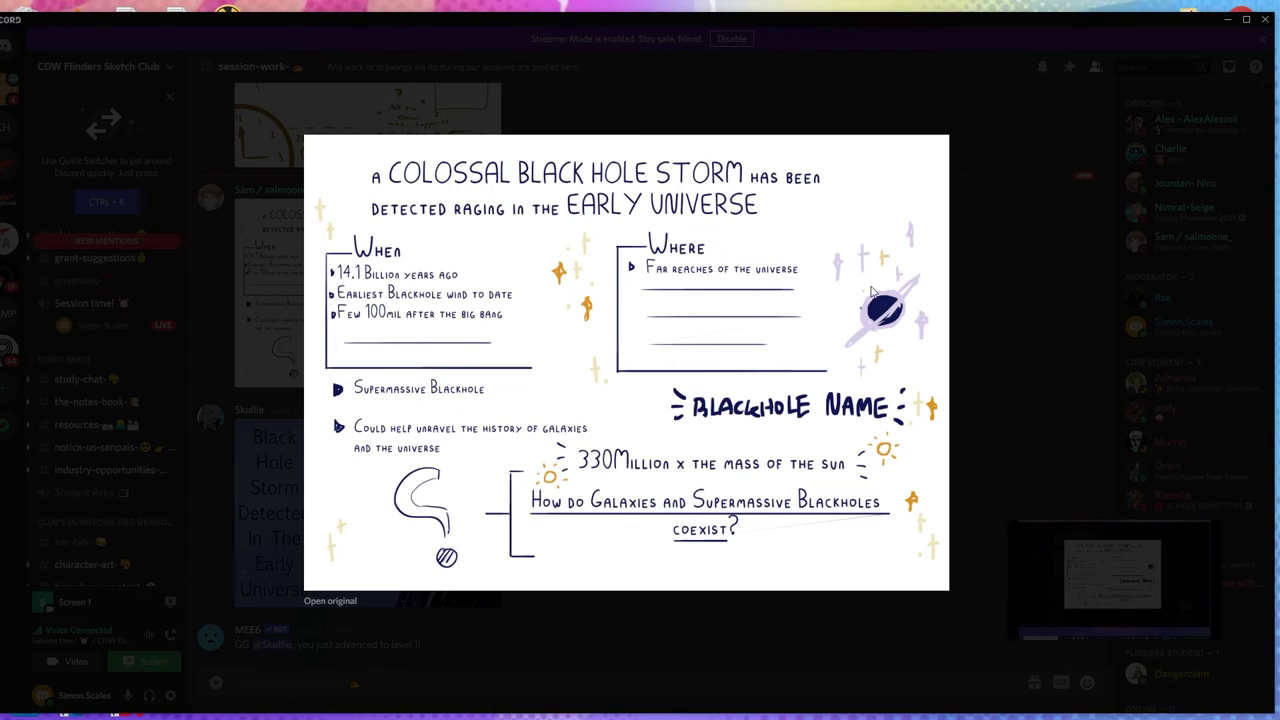
right_click(591, 196)
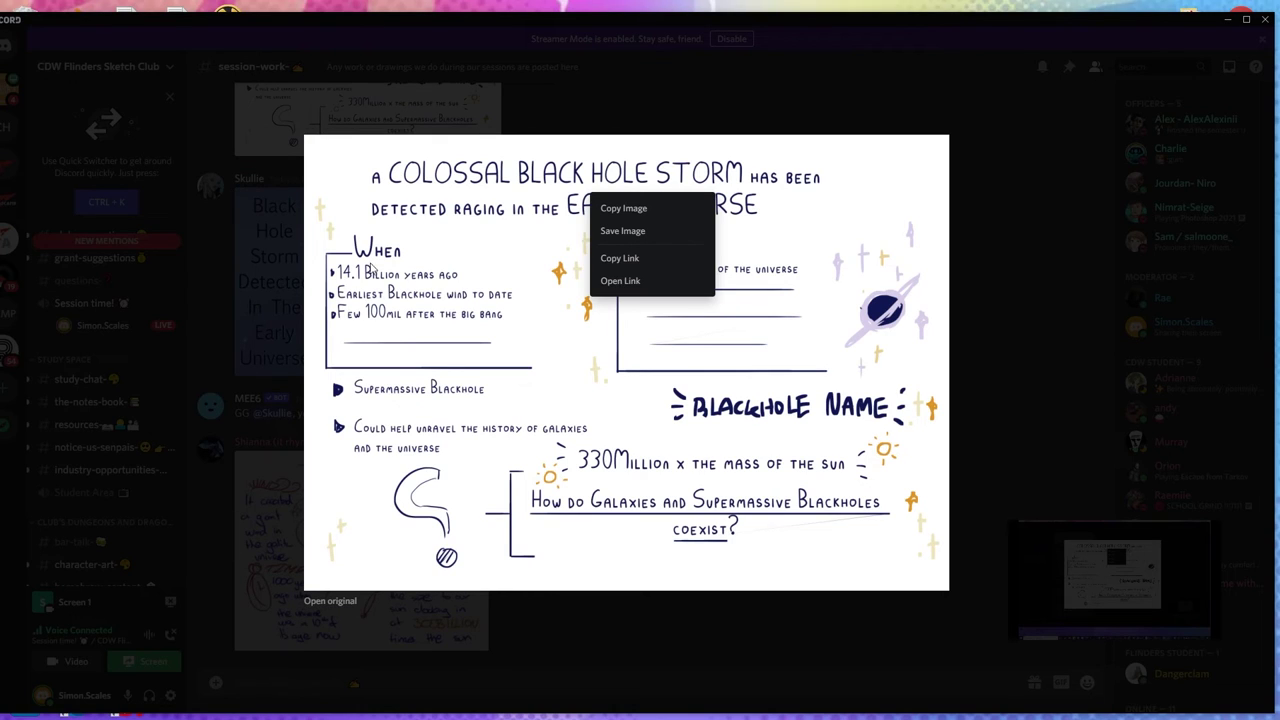
click(817, 251)
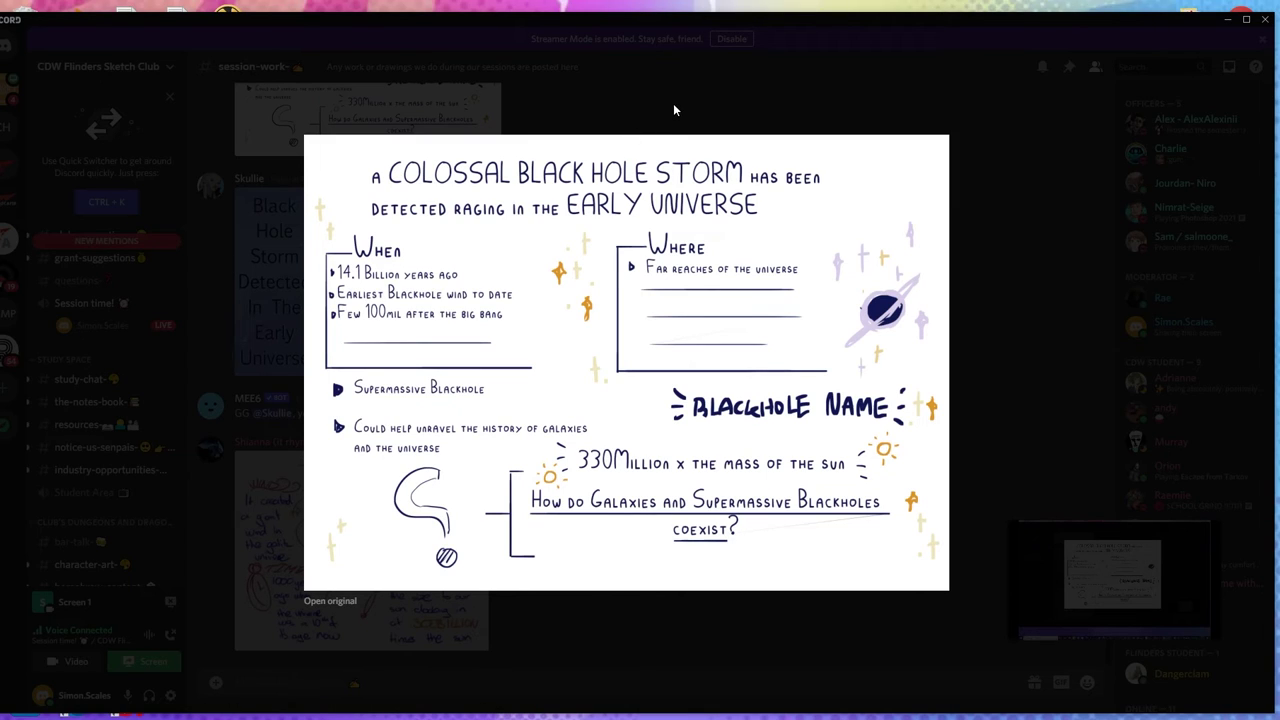
click(645, 95)
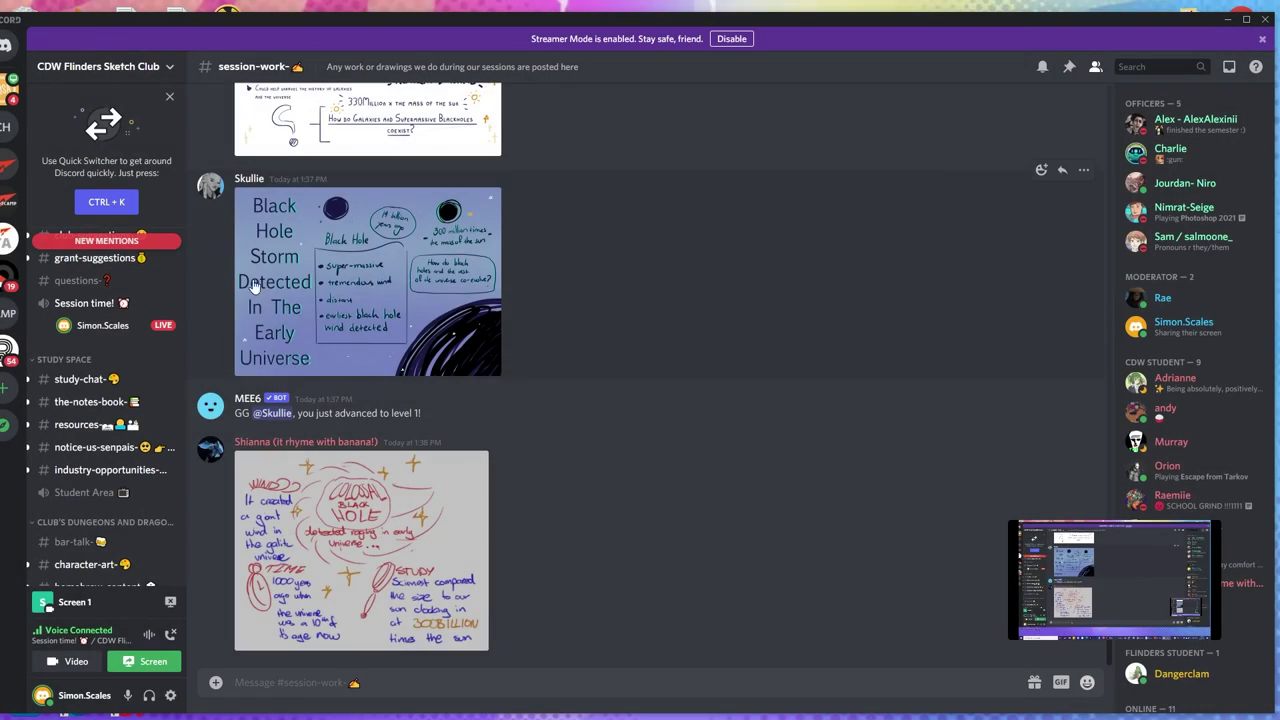
Review enlarged views of the blue "Black Hole Storm Detected In The Early Universe" note and the grey "Colossal Black Hole" note.
scroll(348, 310, up, 3)
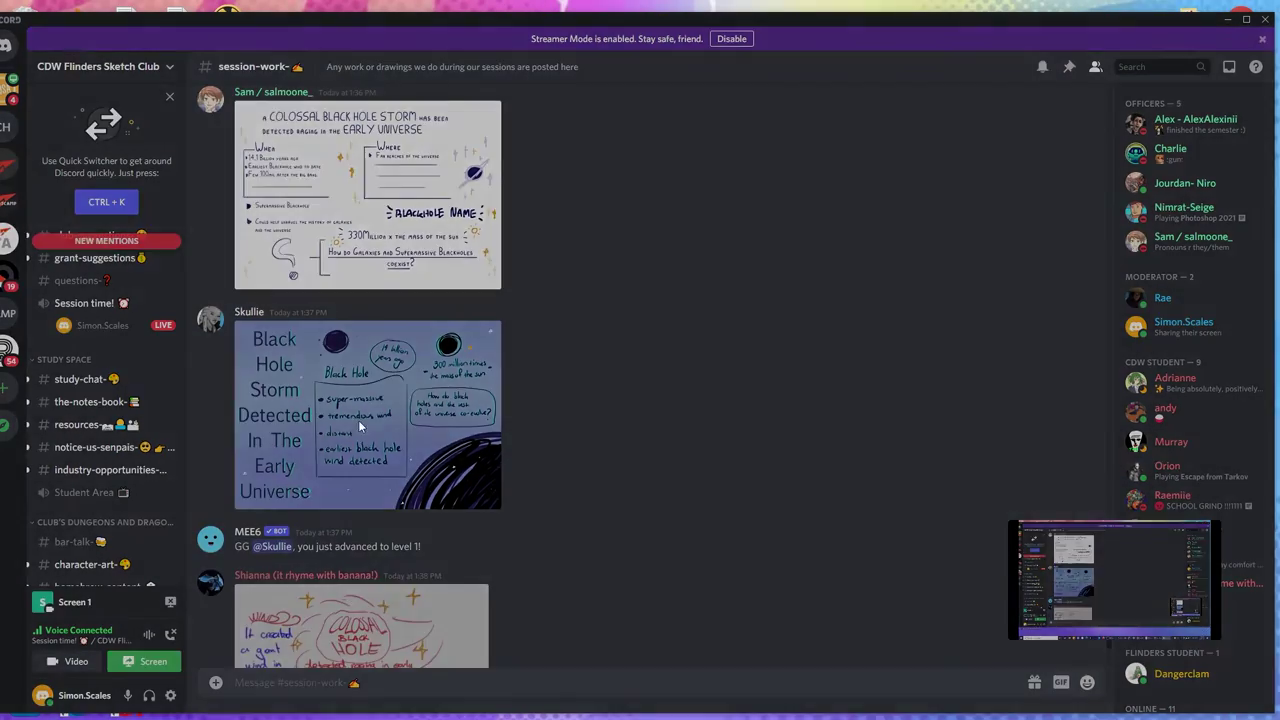
click(358, 420)
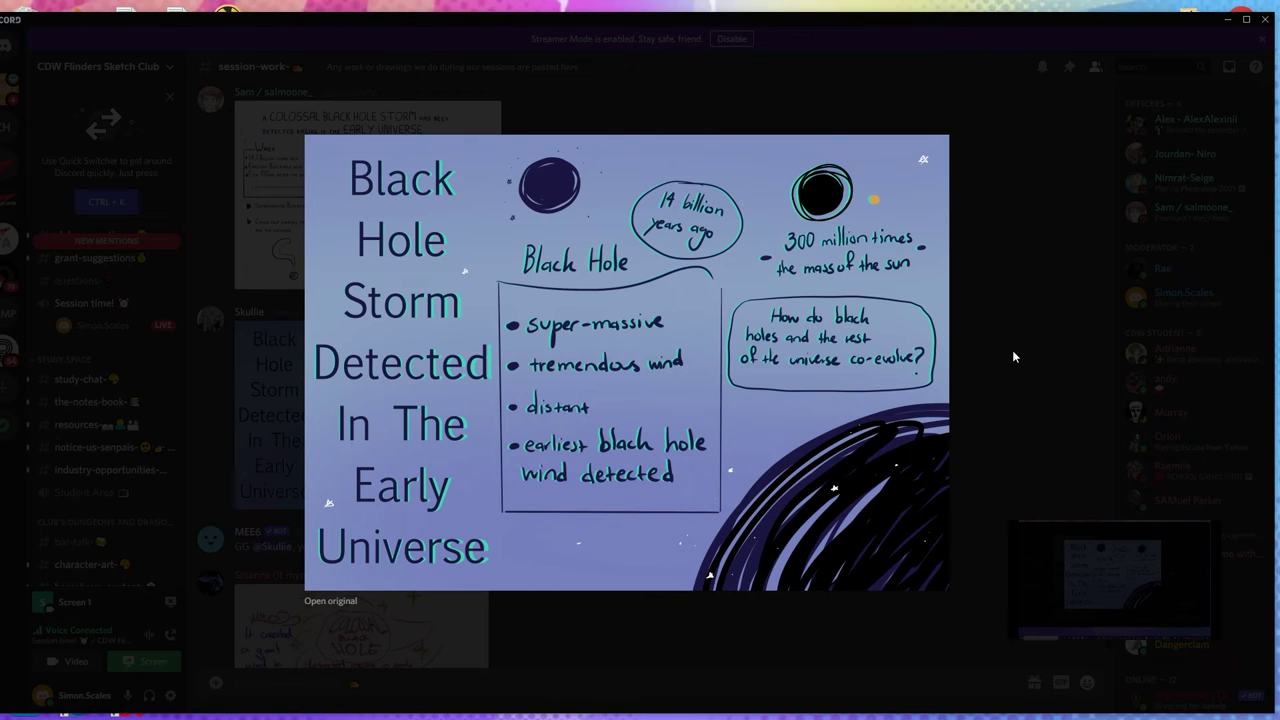
click(646, 644)
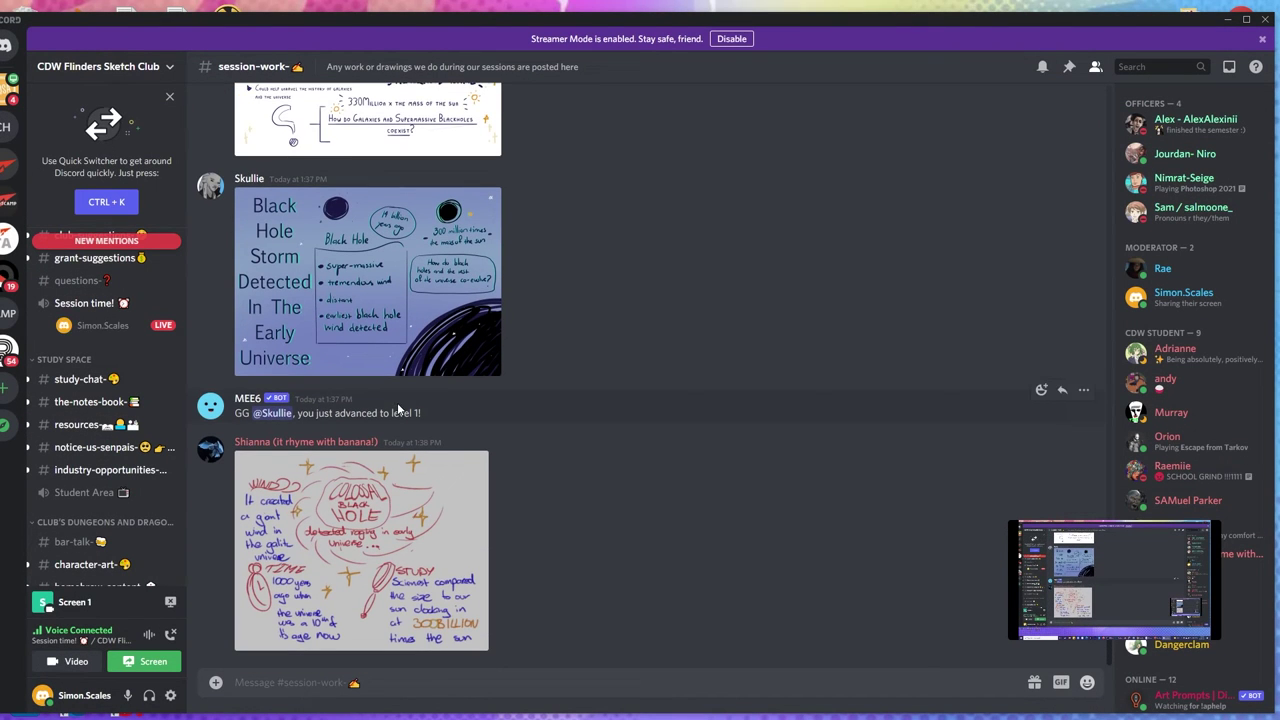
click(361, 522)
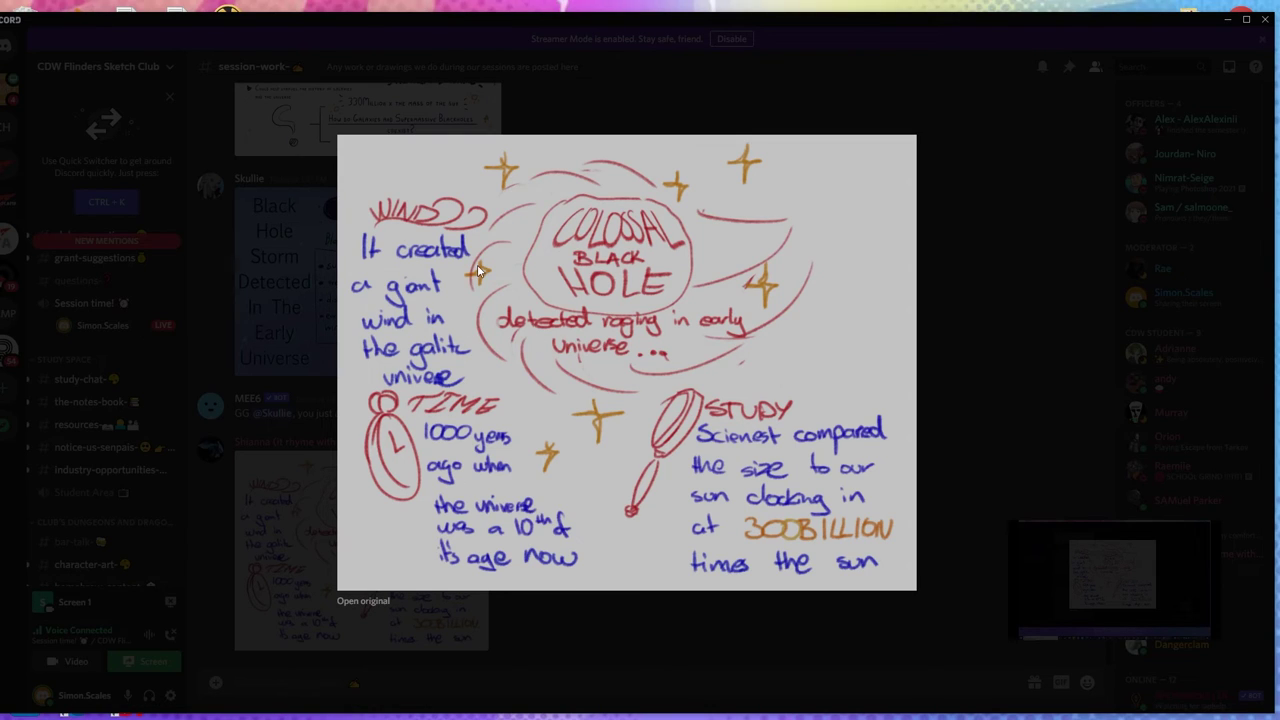
click(940, 262)
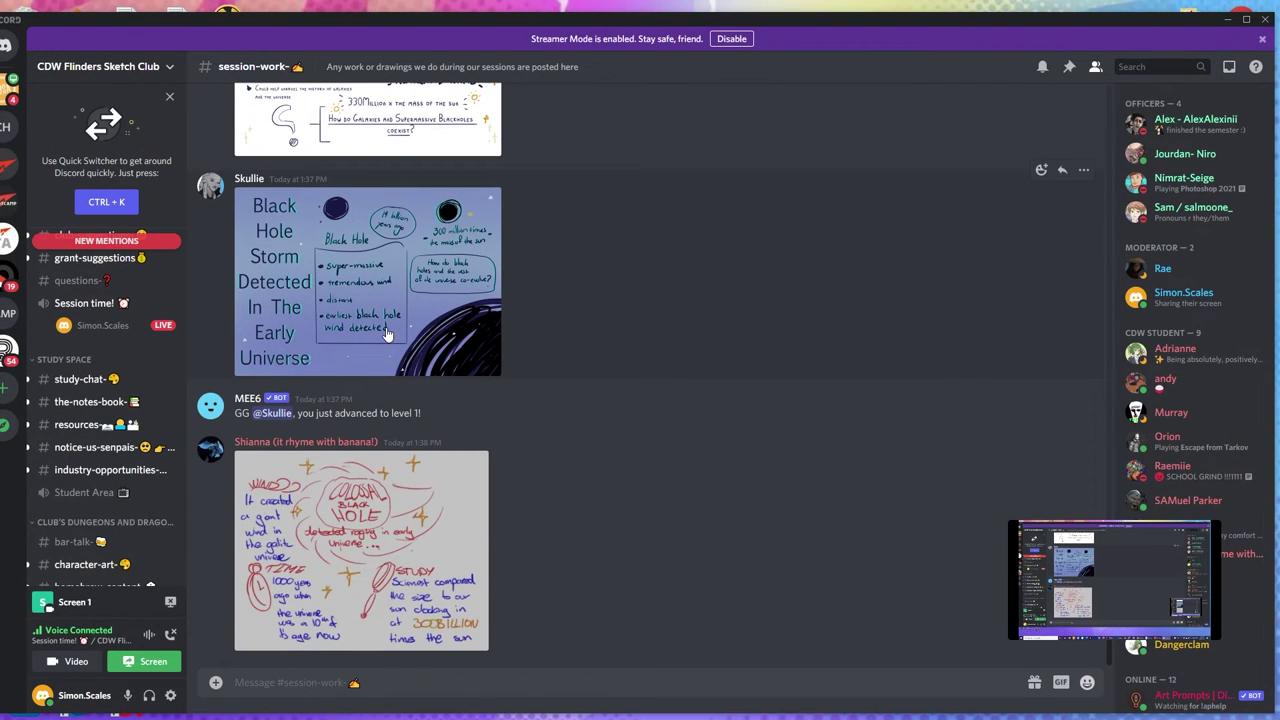
Find the purple black hole note with the years/time, wind and comparison columns and review it enlarged.
scroll(387, 336, up, 3)
scroll(387, 325, down, 3)
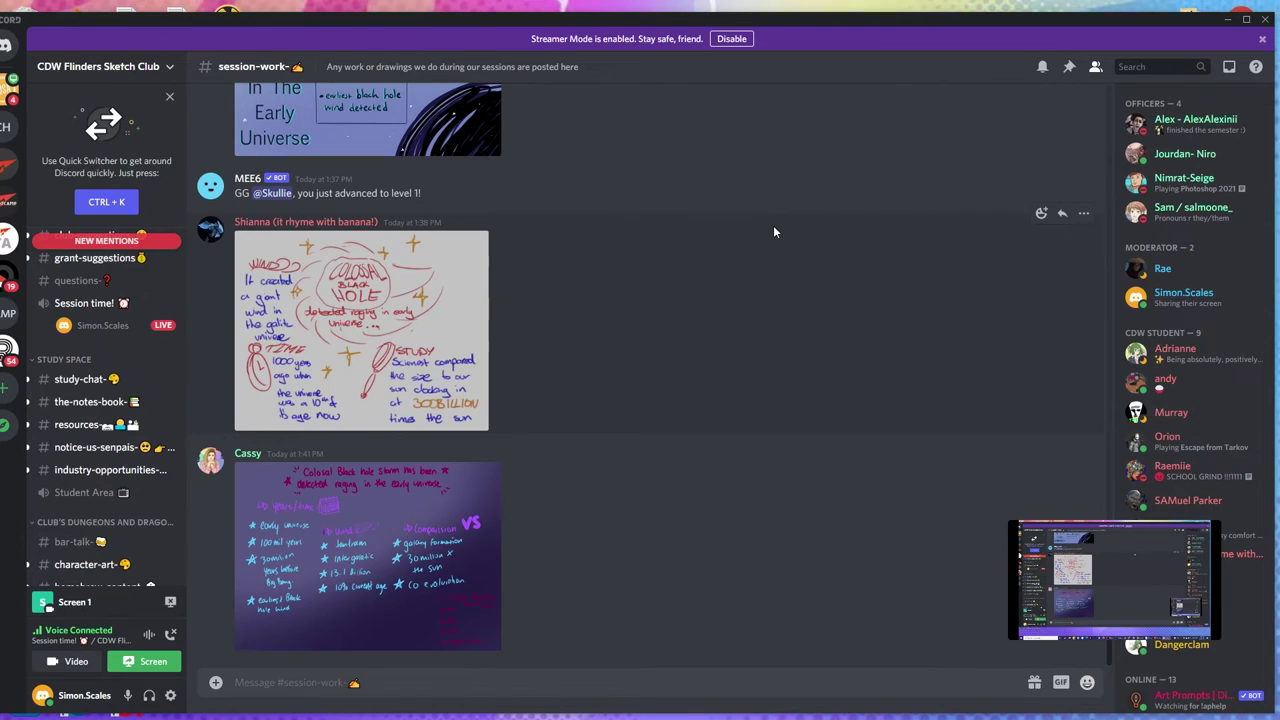
click(421, 520)
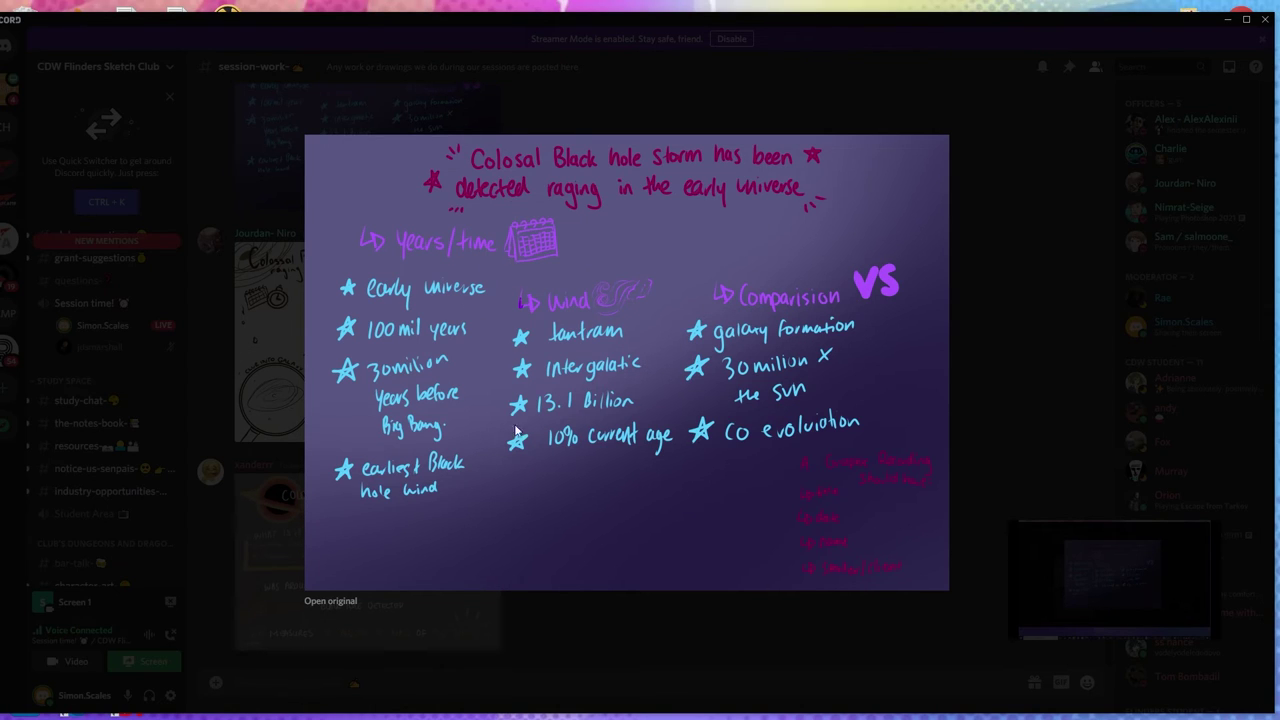
click(640, 640)
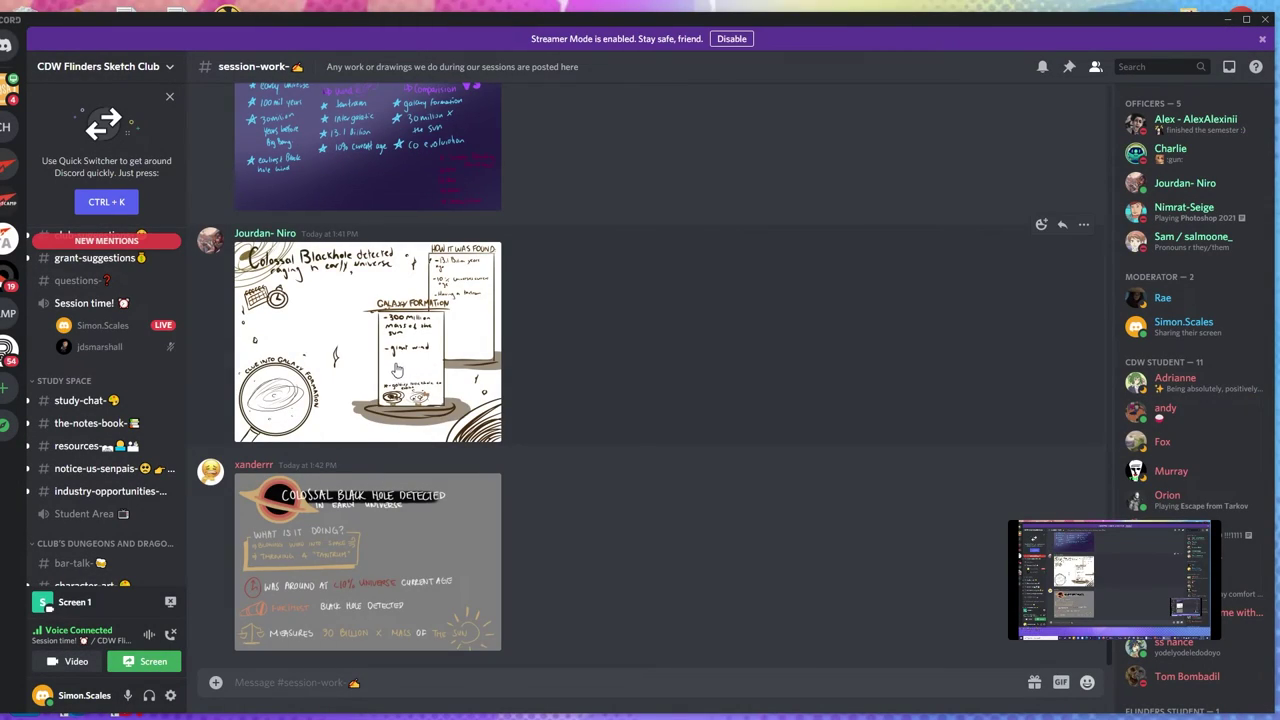
Review the brown-ink "Colossal Blackhole detected" note with the magnifying glass enlarged, checking back on the purple note above it.
scroll(396, 368, up, 1)
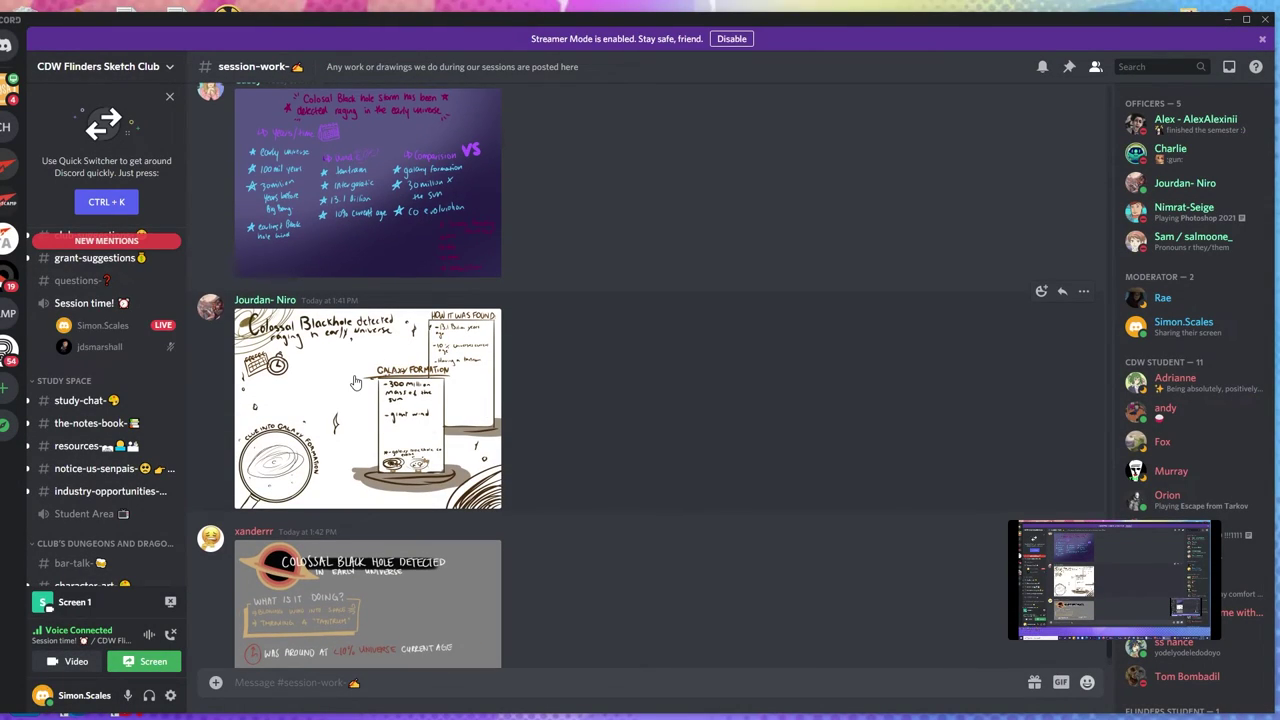
click(354, 378)
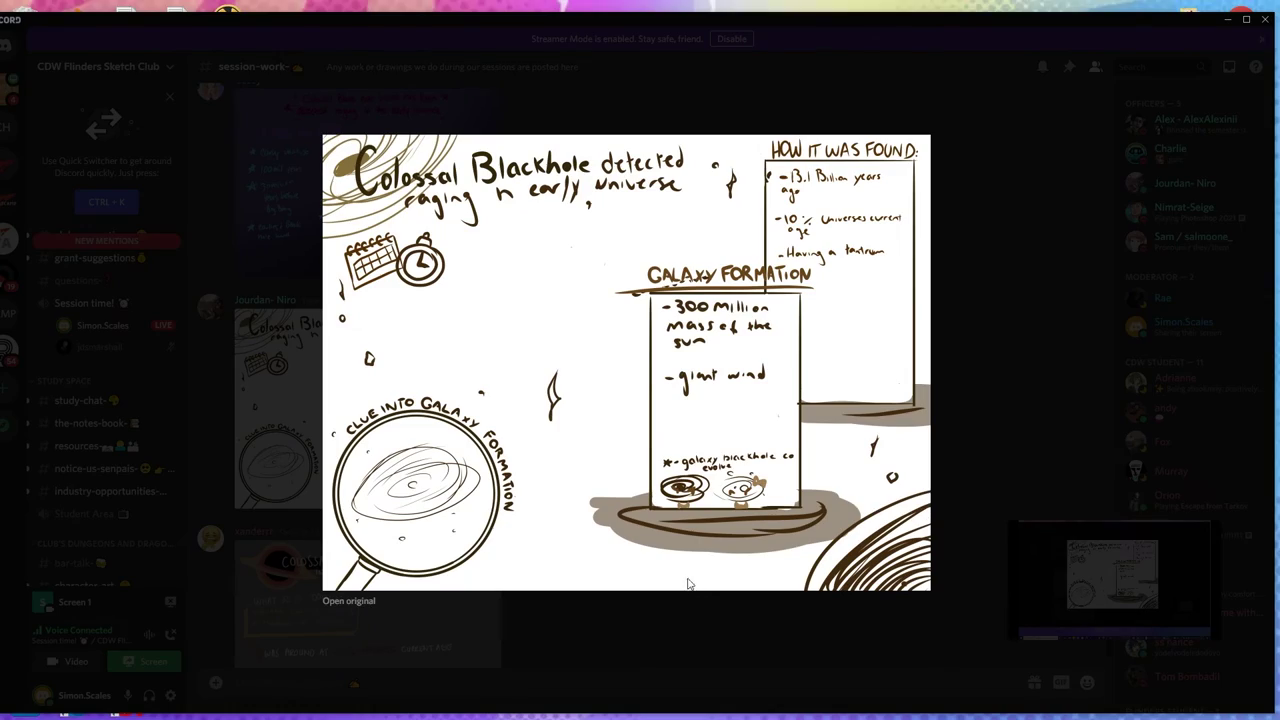
click(612, 618)
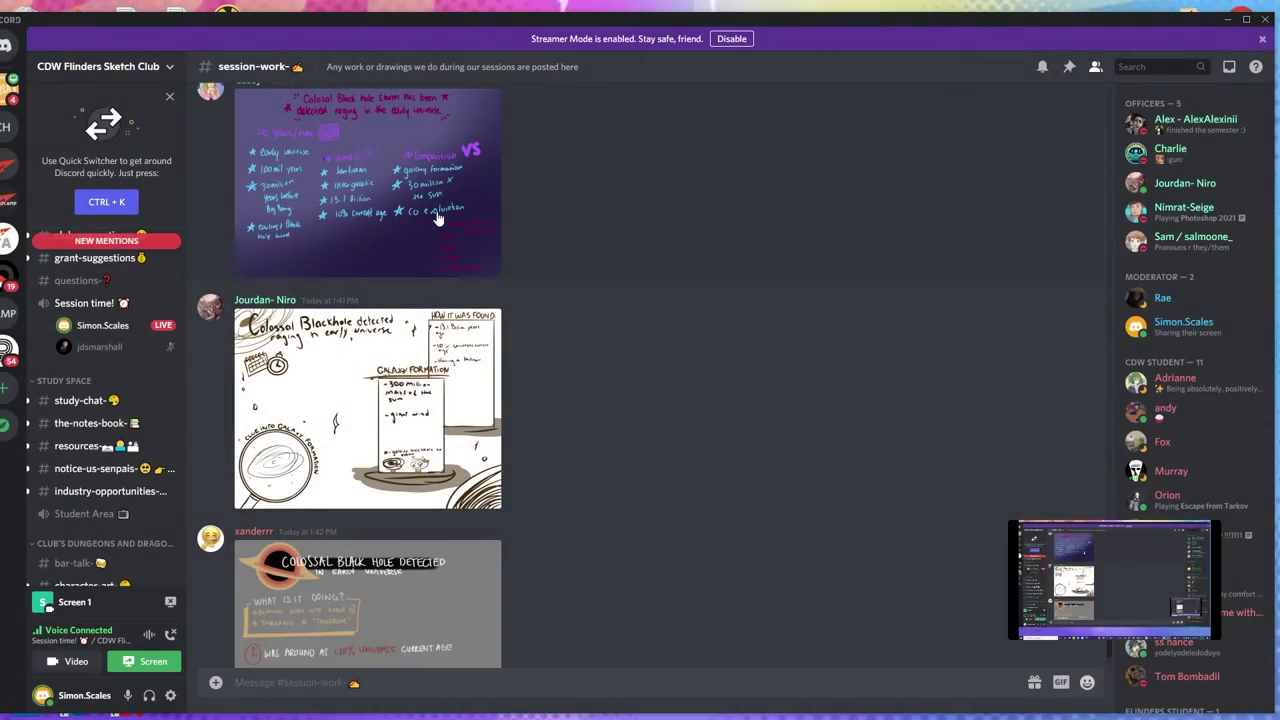
click(400, 190)
click(742, 589)
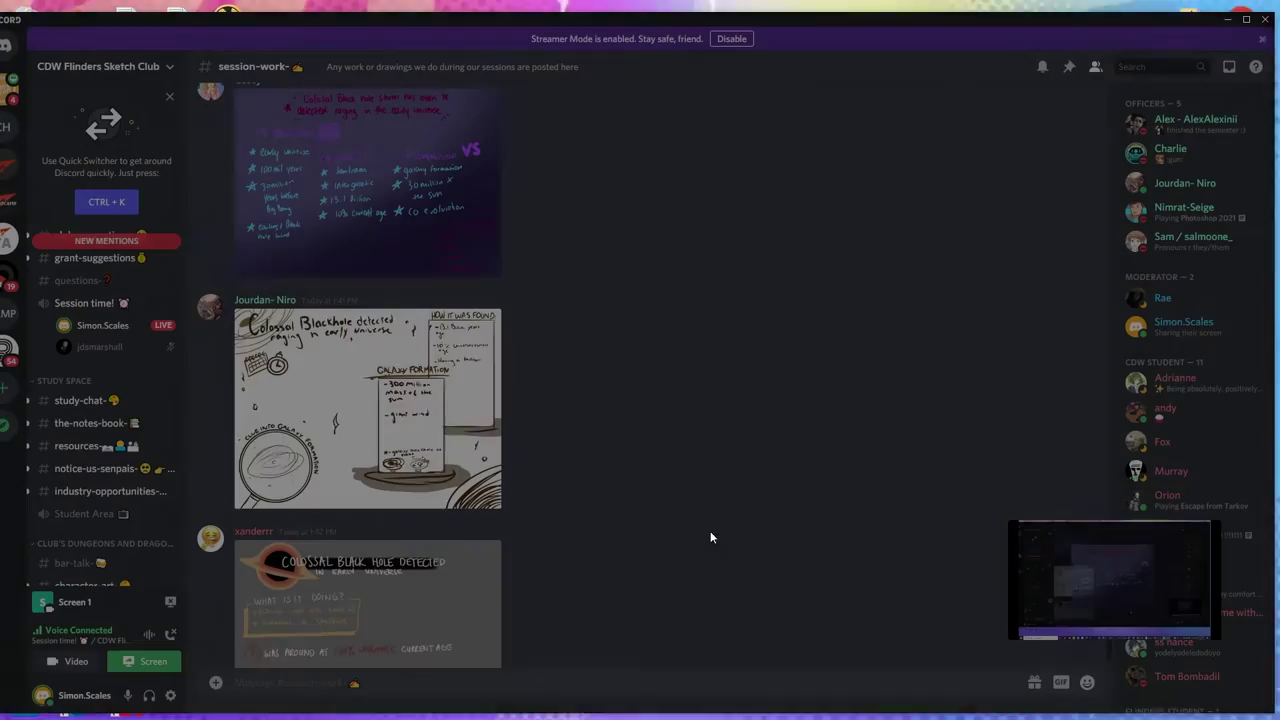
click(470, 455)
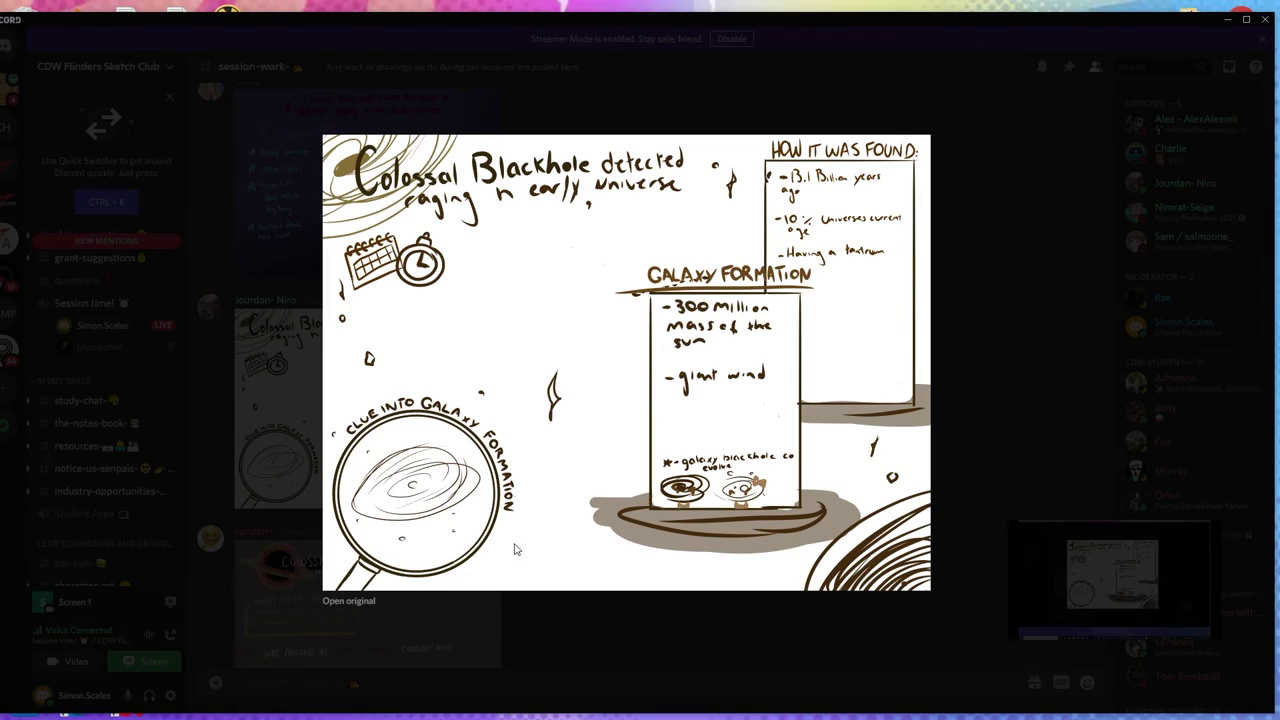
click(580, 660)
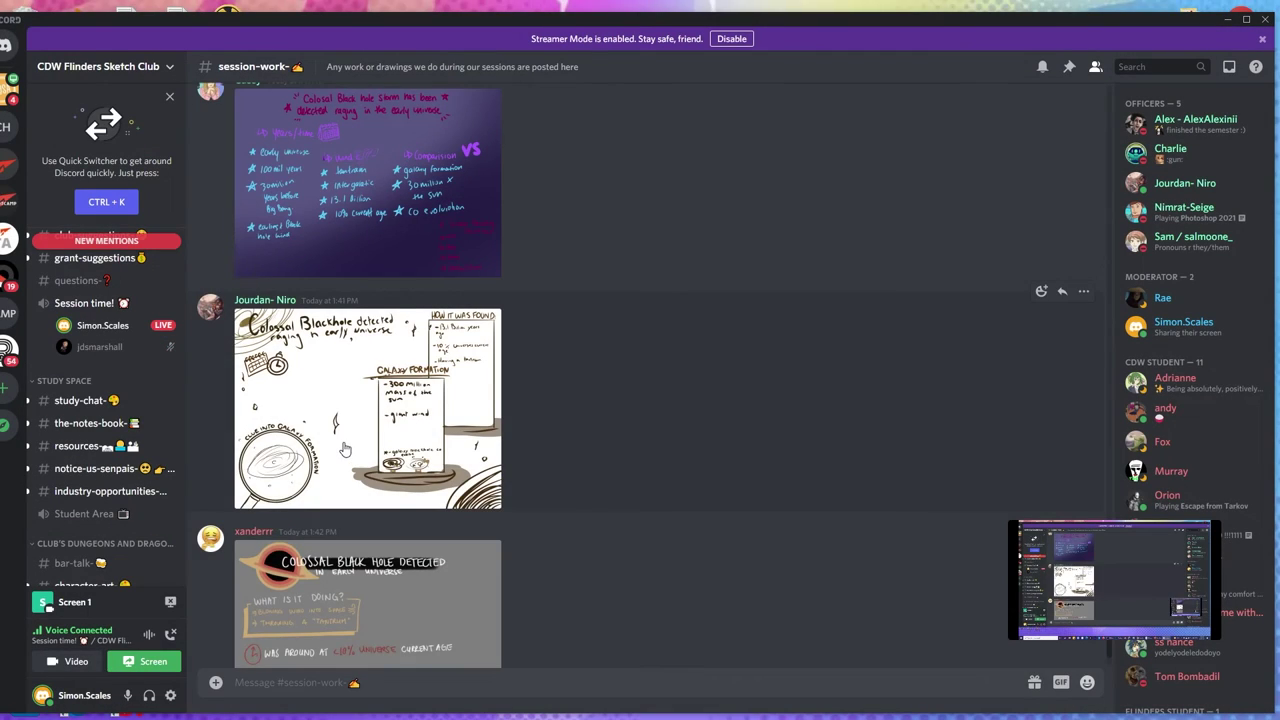
Review the grey "Colossal Black Hole Detected in Early Universe" note enlarged and return to the channel.
scroll(344, 449, up, 1)
scroll(344, 449, down, 2)
click(440, 516)
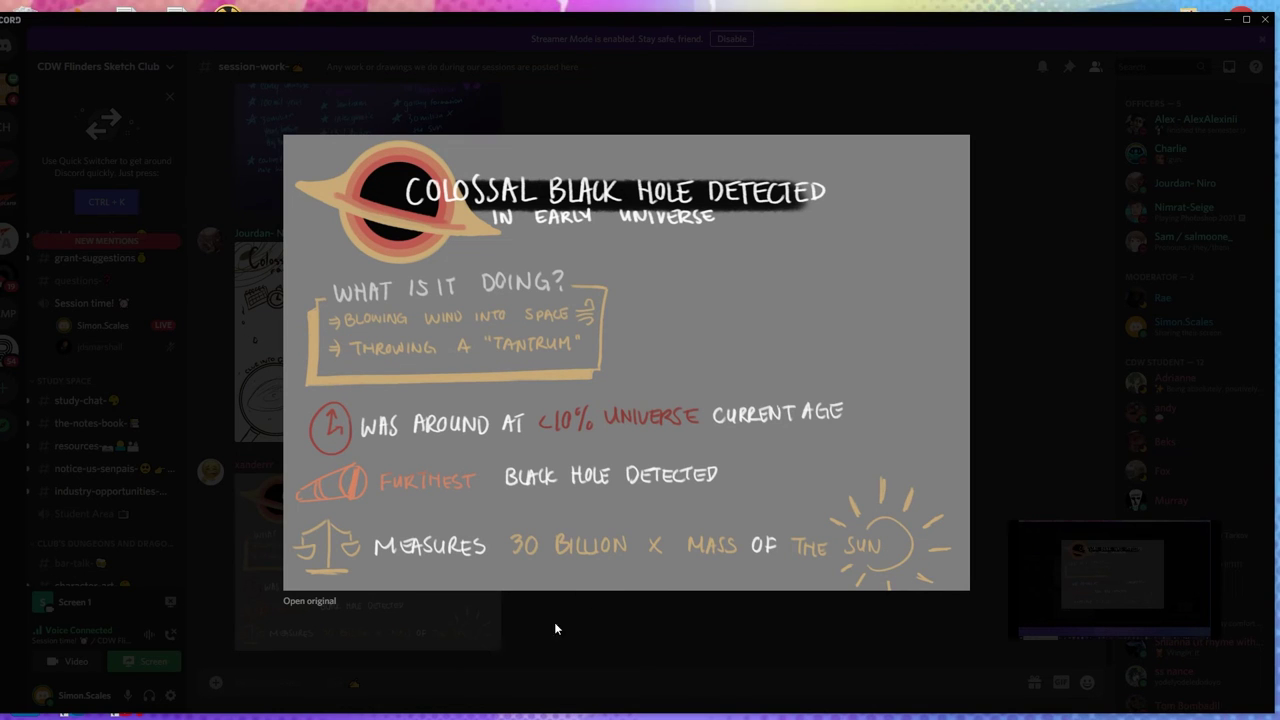
click(604, 621)
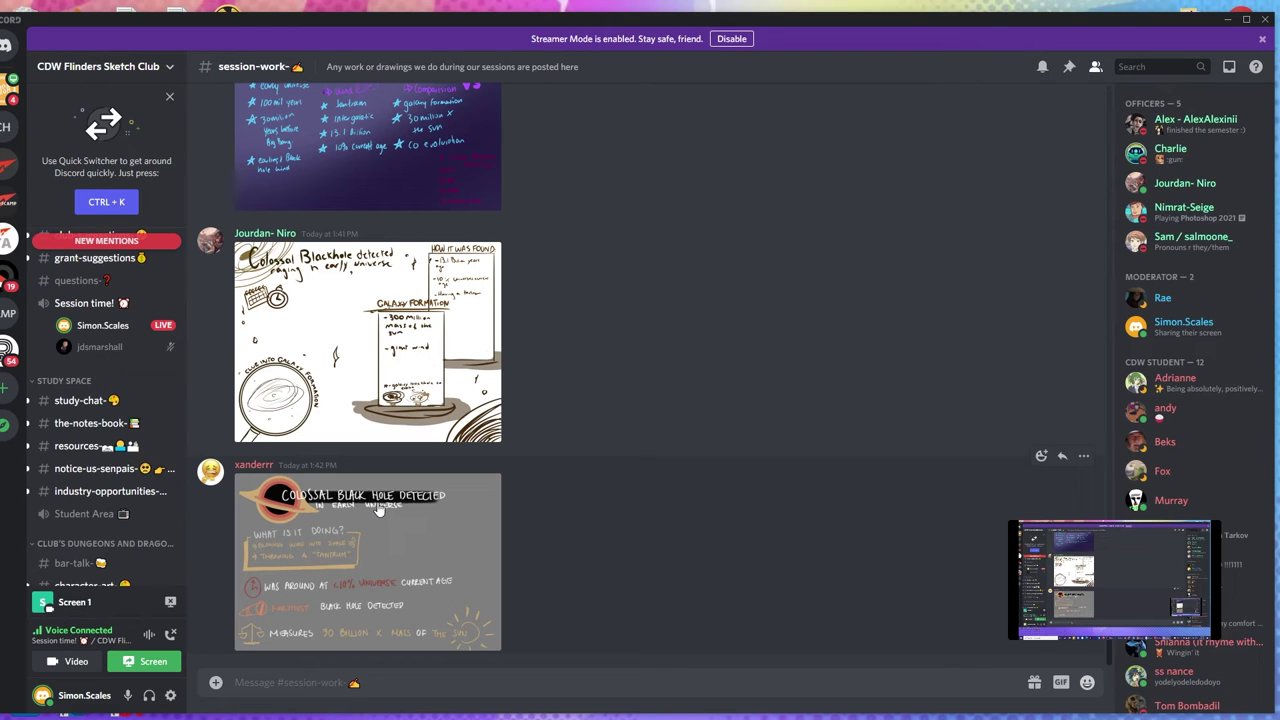
scroll(370, 460, up, 1)
scroll(368, 452, down, 1)
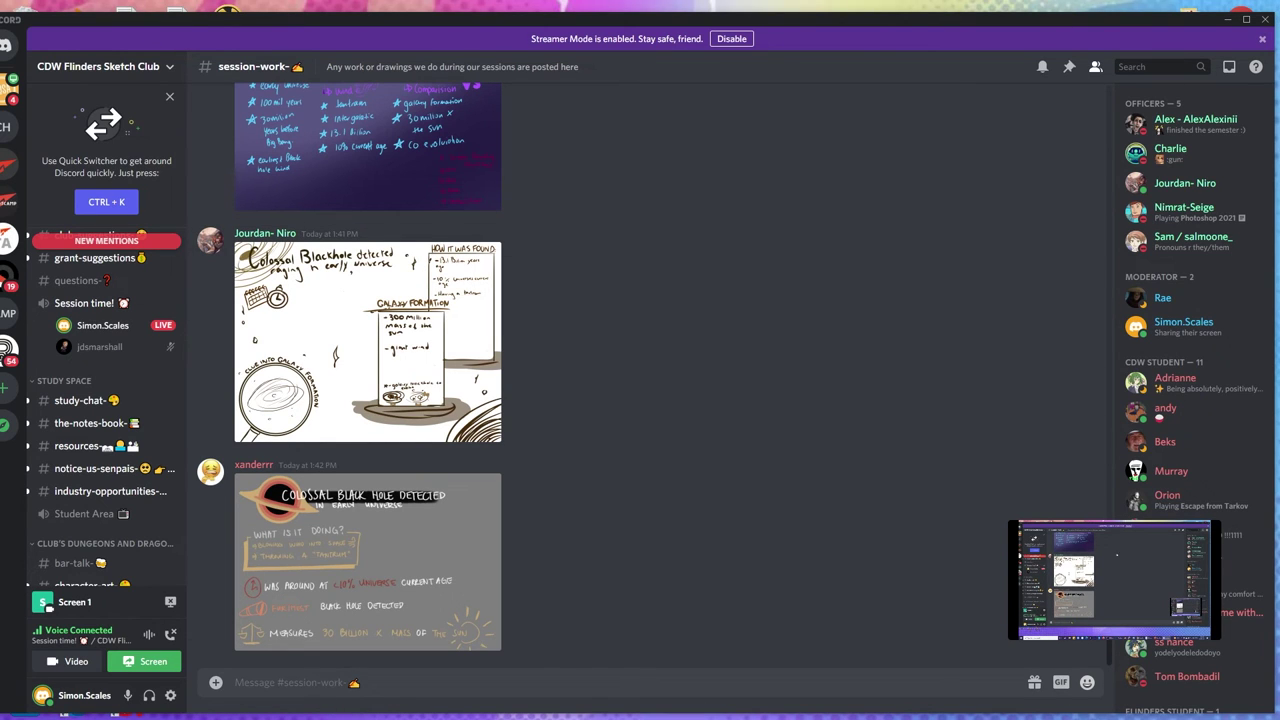
Switch to the PowerPoint presentation and open slide 9, the "Food Systems Summit 2021 Dialogues" graphic recording.
key(alt+Tab)
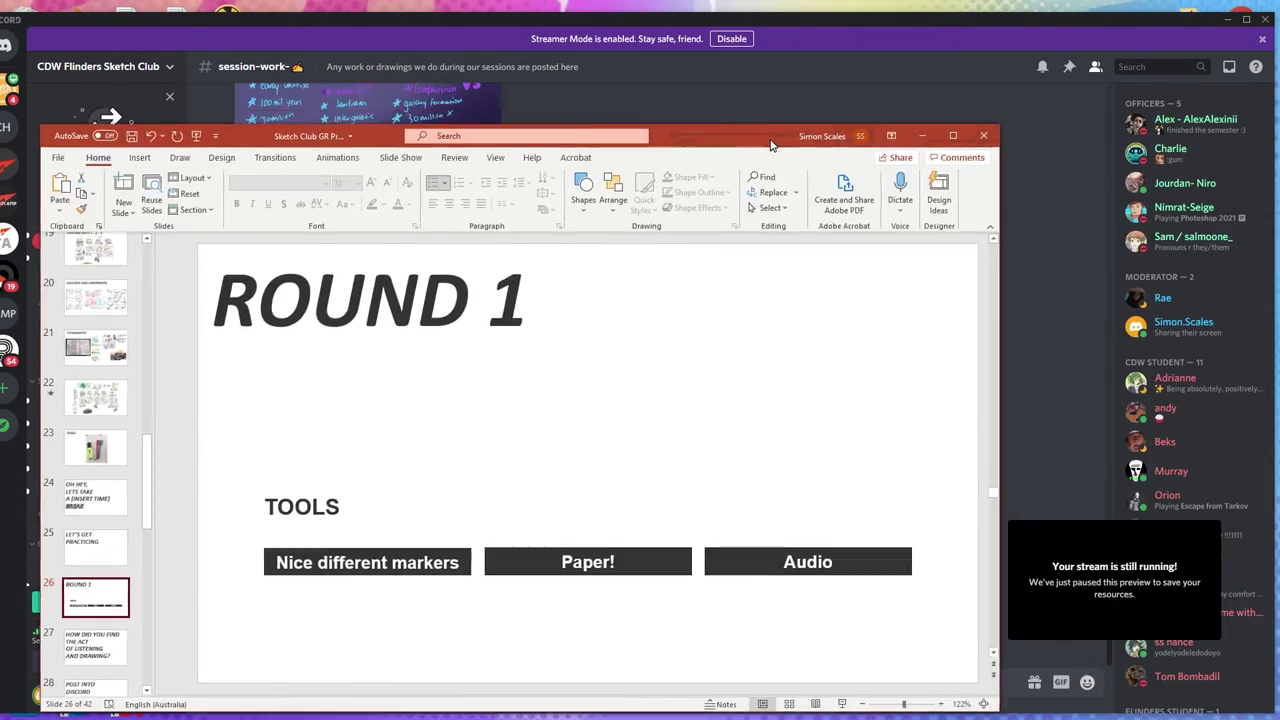
scroll(72, 360, up, 5)
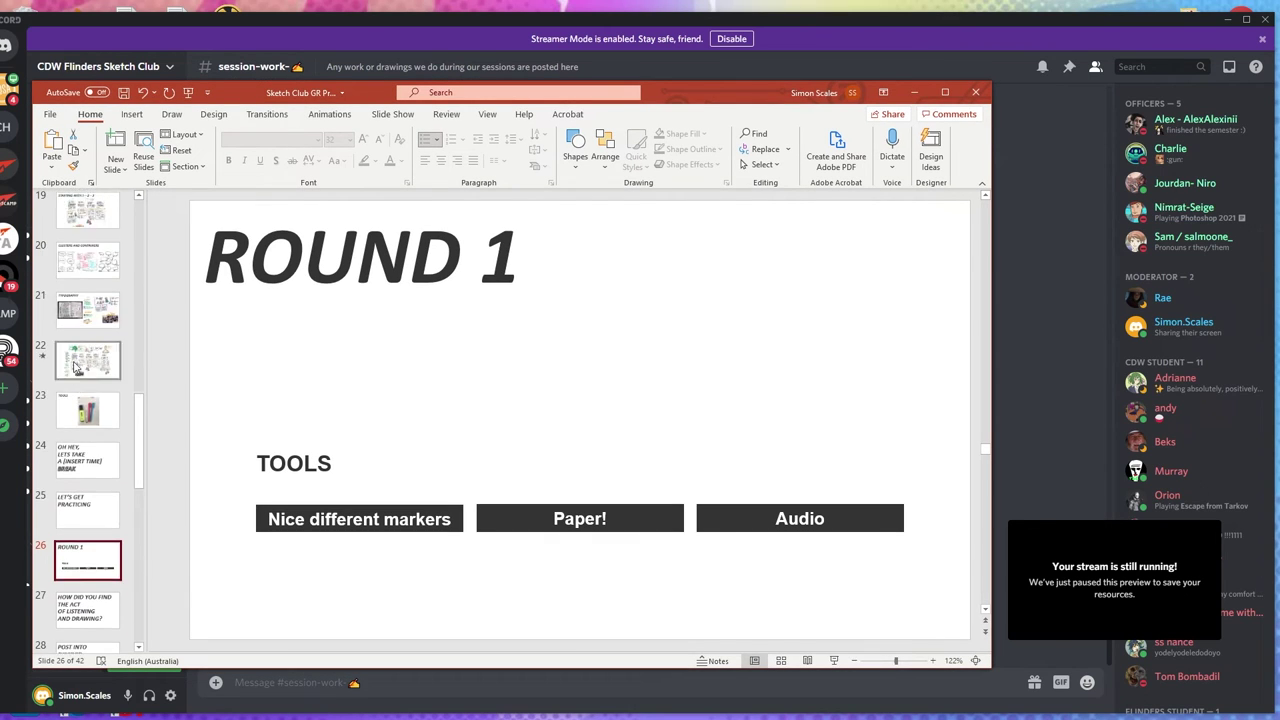
scroll(72, 358, up, 8)
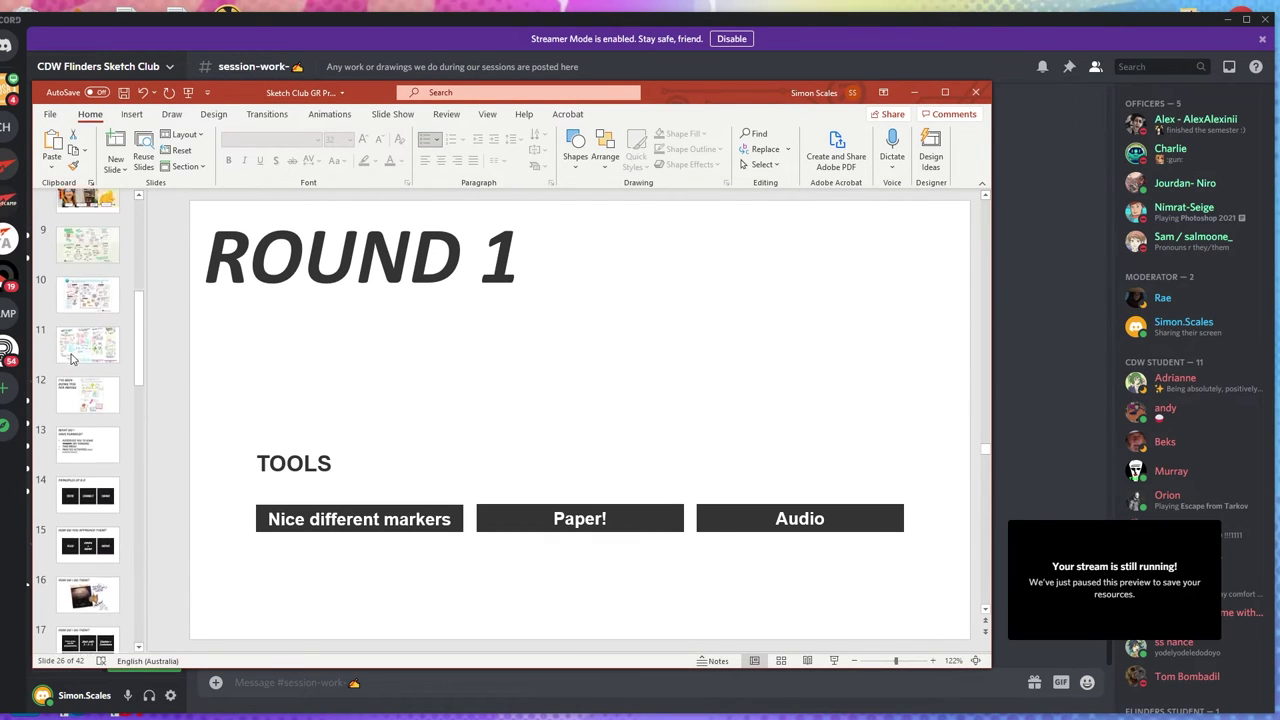
click(84, 395)
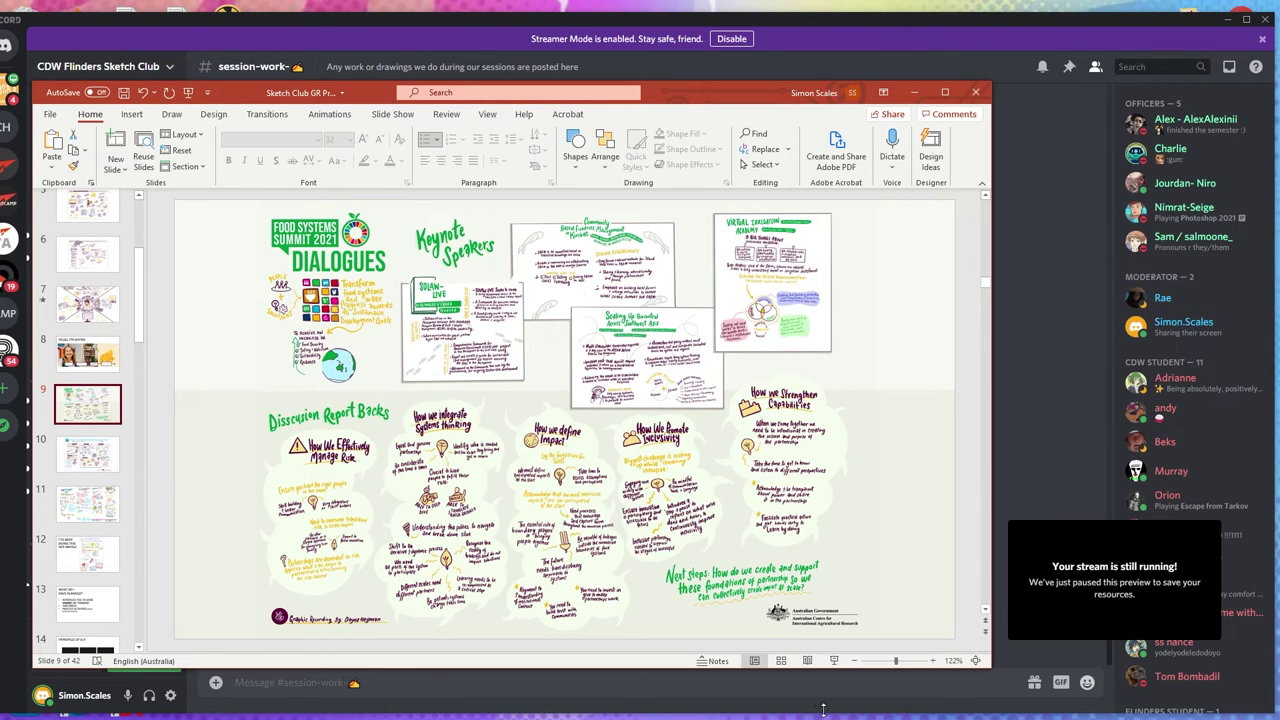
Start the slide show from slide 9 and duplicate it on both displays instead of using presenter view.
click(832, 662)
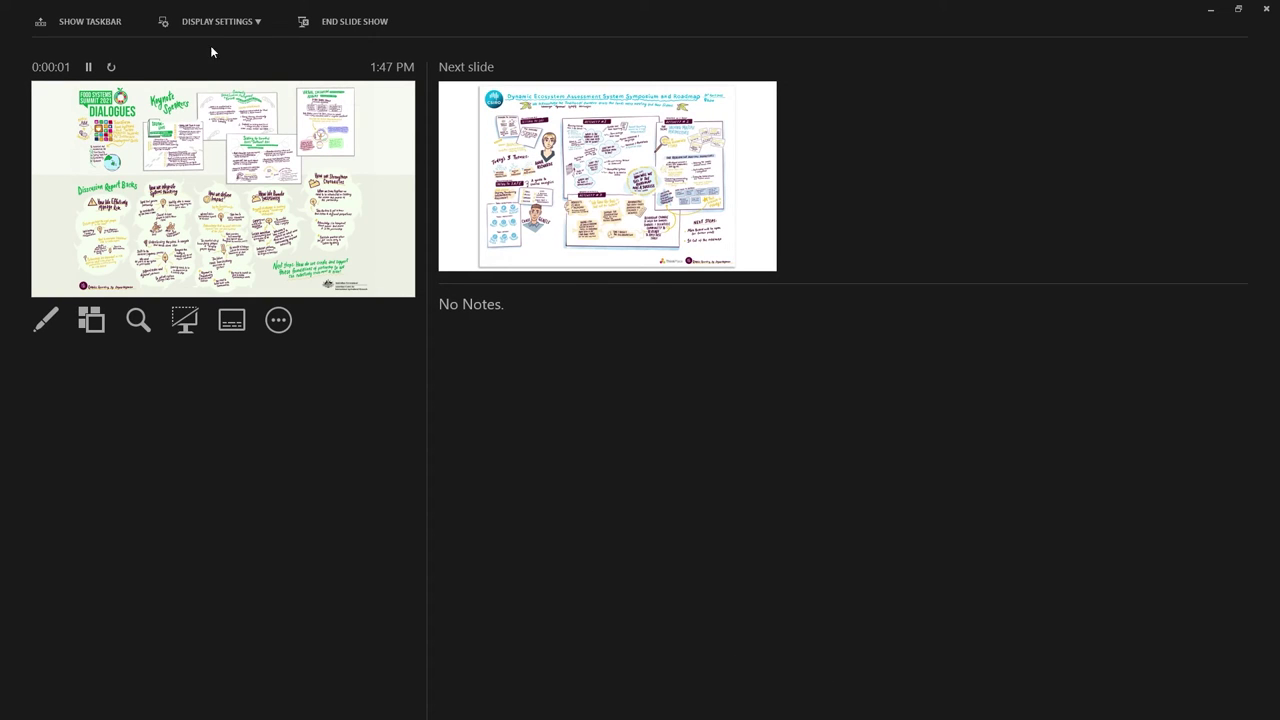
click(211, 24)
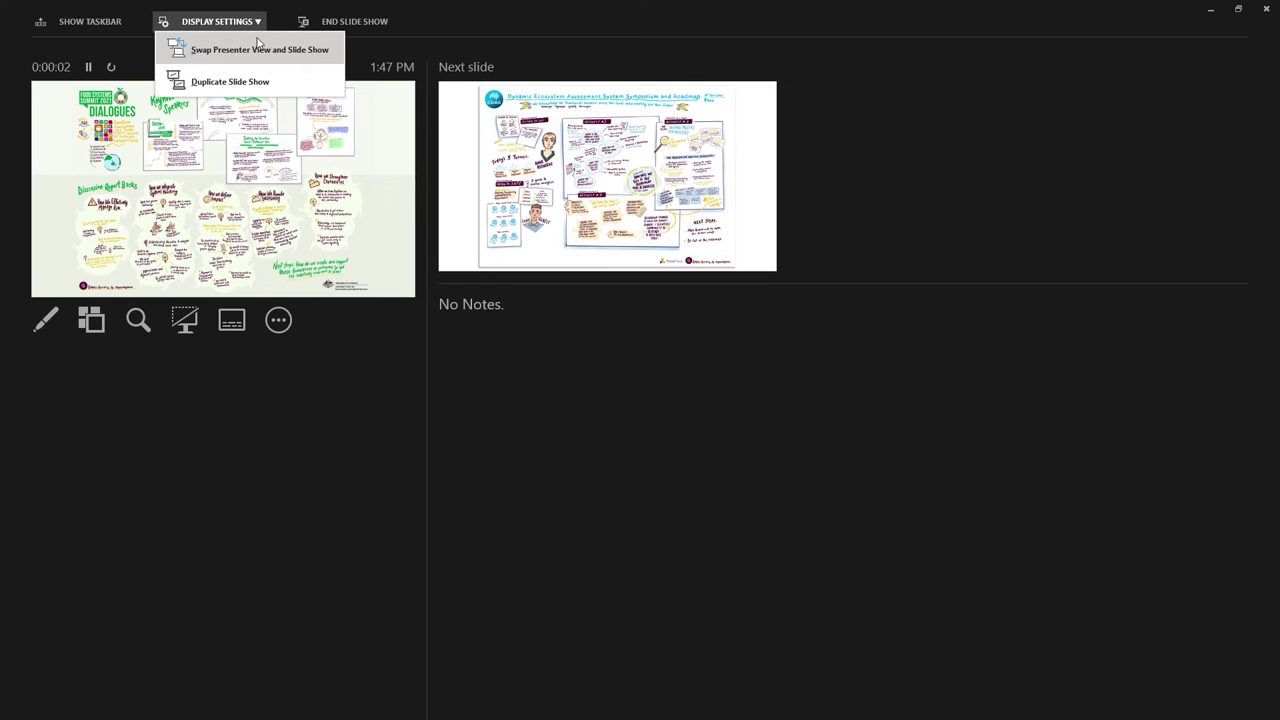
click(224, 80)
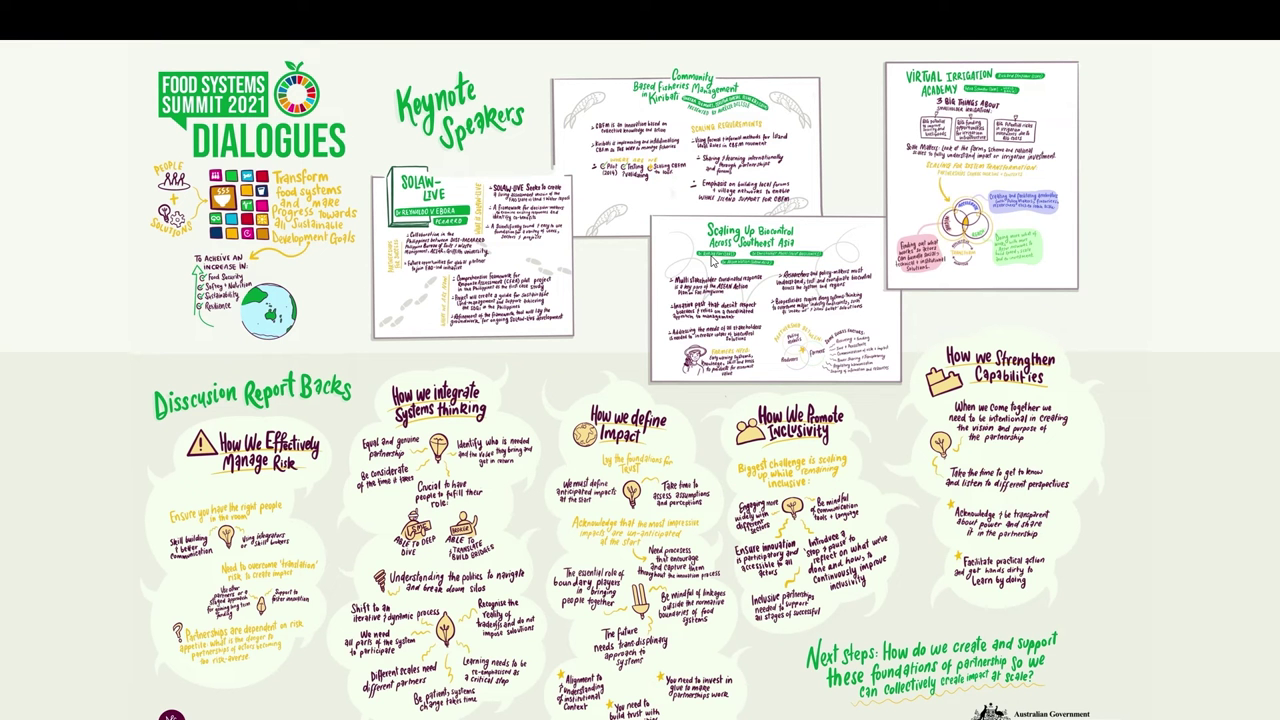
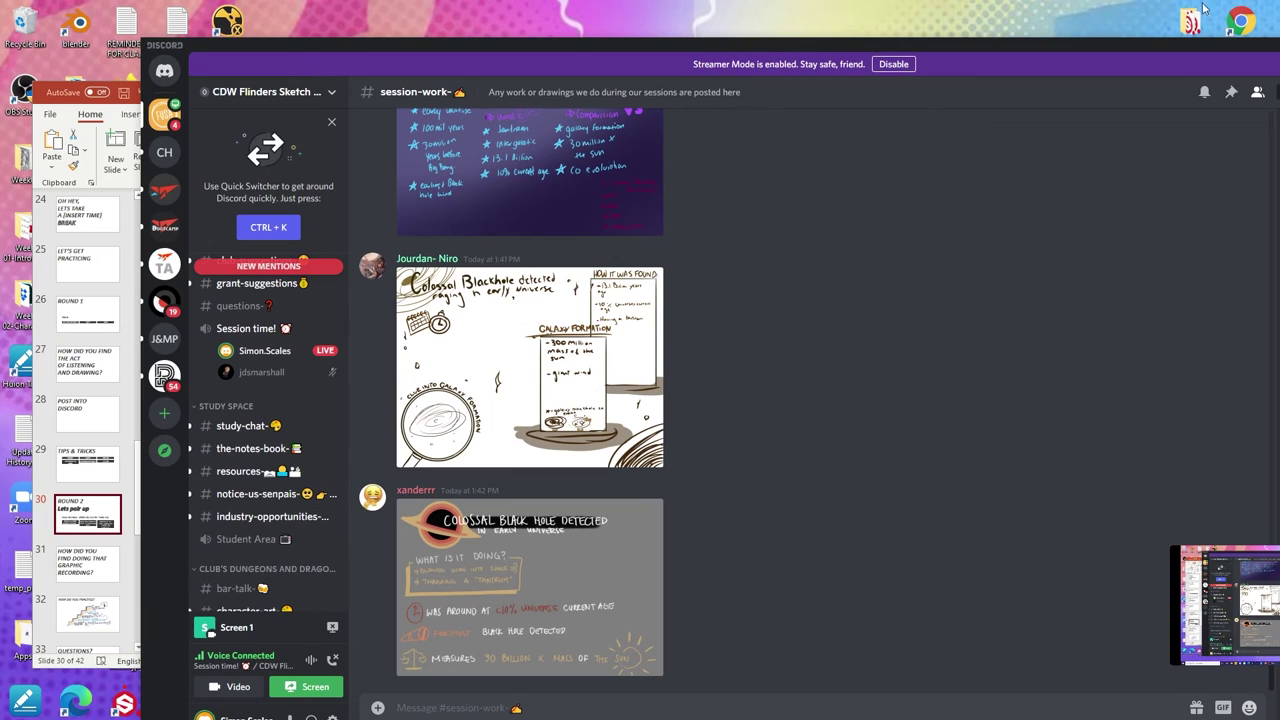
Minimise the Discord window and switch to Photoshop.
drag(1050, 48, 677, 44)
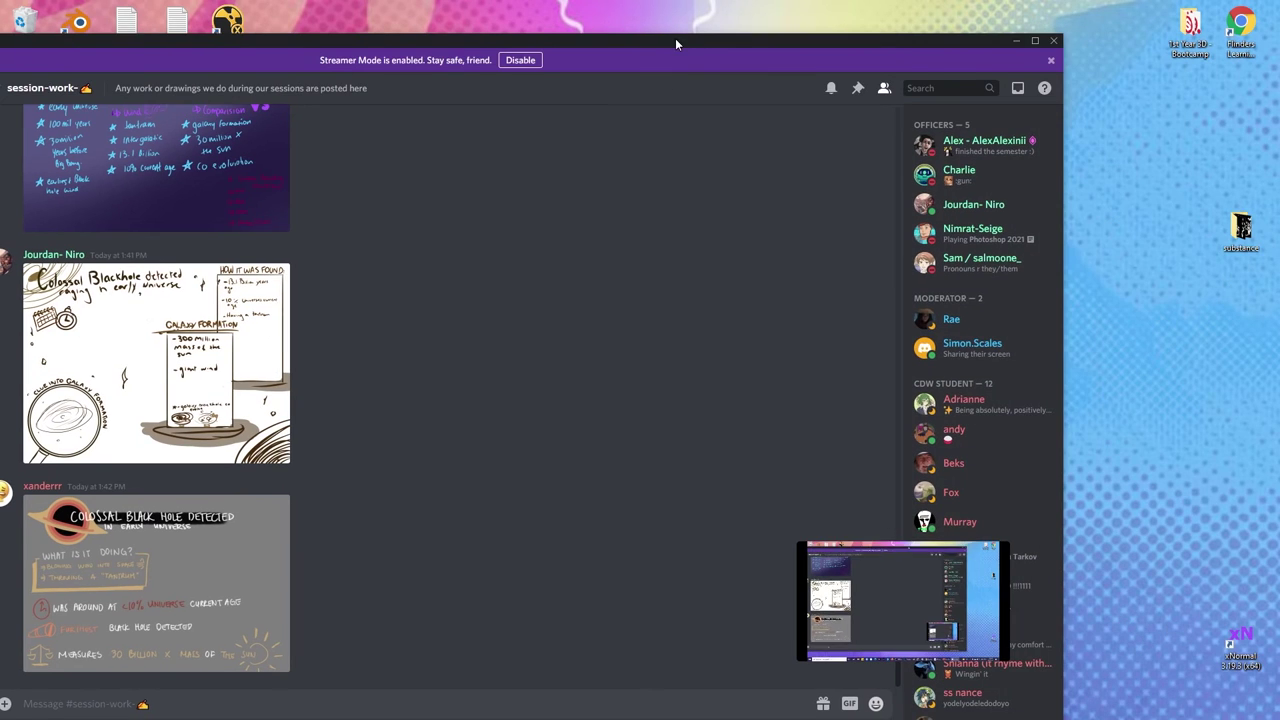
click(1017, 45)
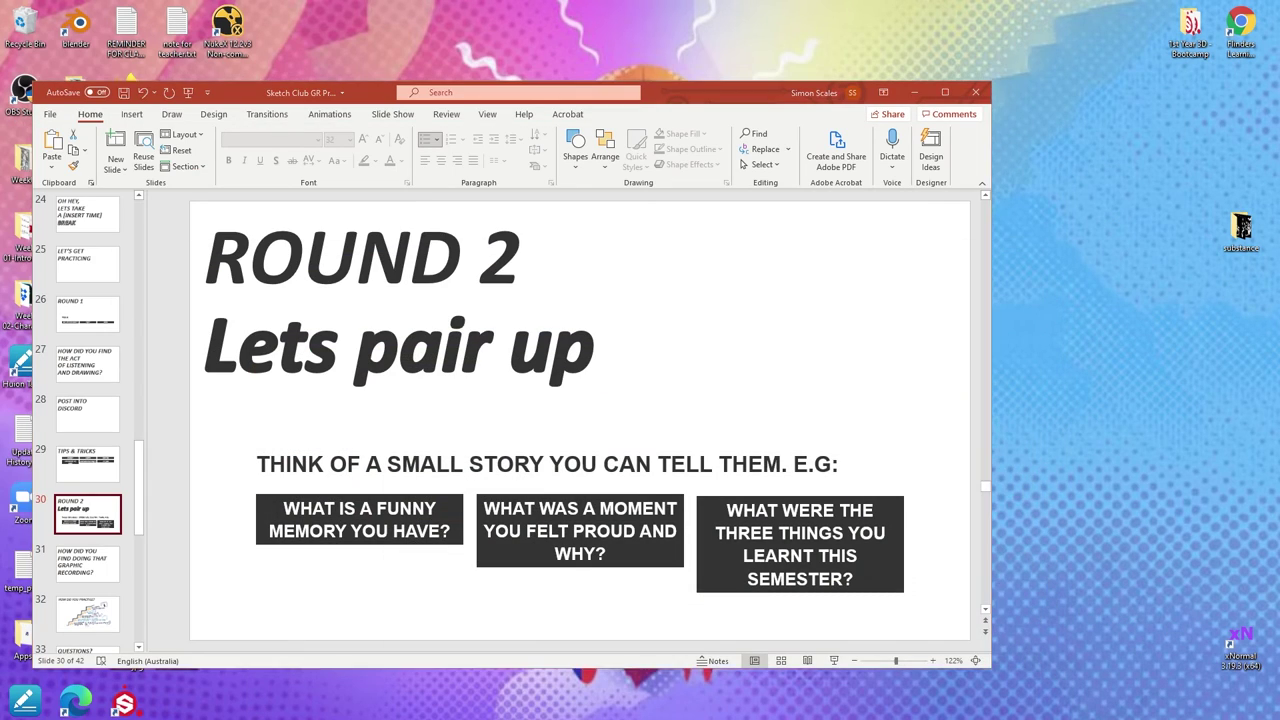
key(alt+Tab)
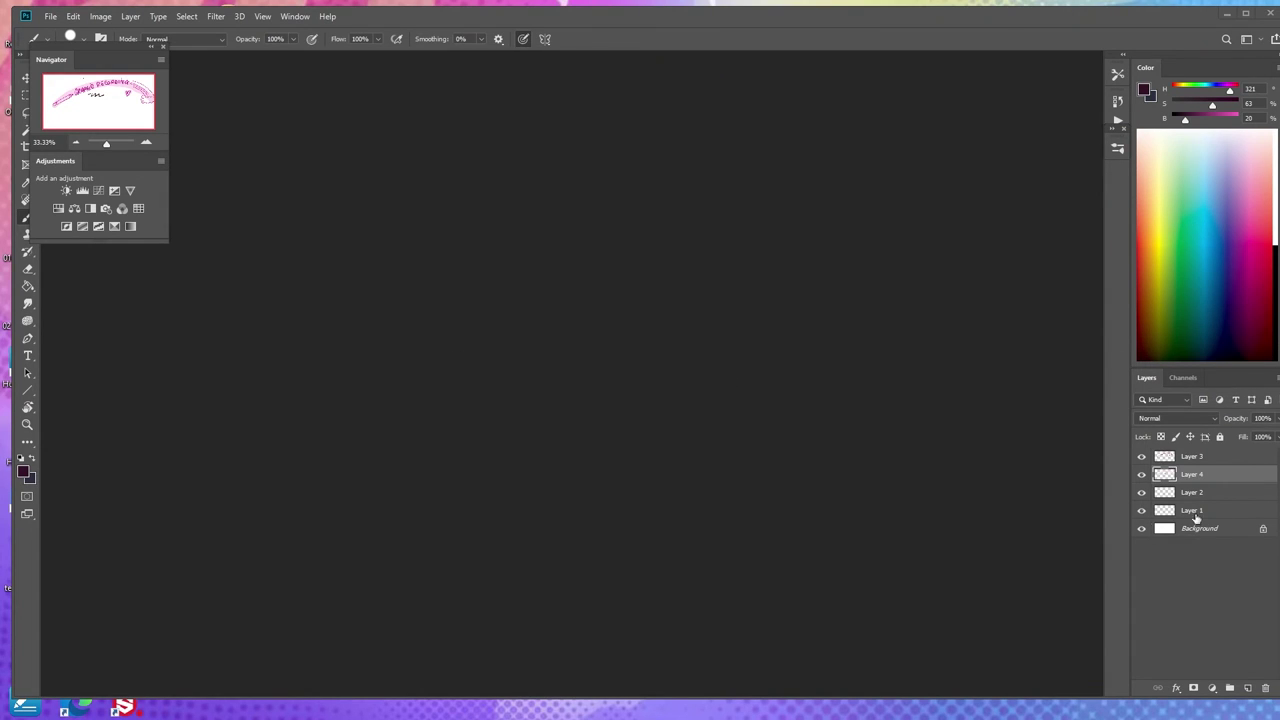
Bring up the "Graphic Recording" canvas and delete Layers 1 to 4, keeping only the Background.
click(1212, 457)
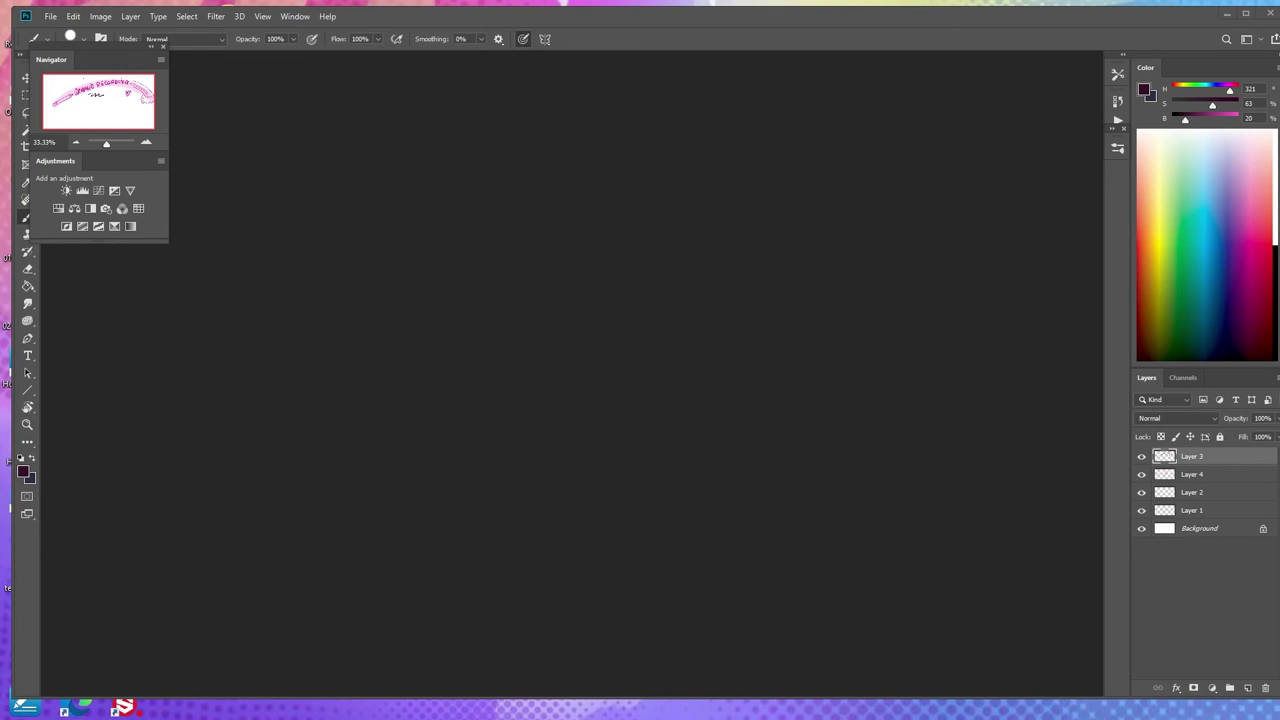
click(730, 700)
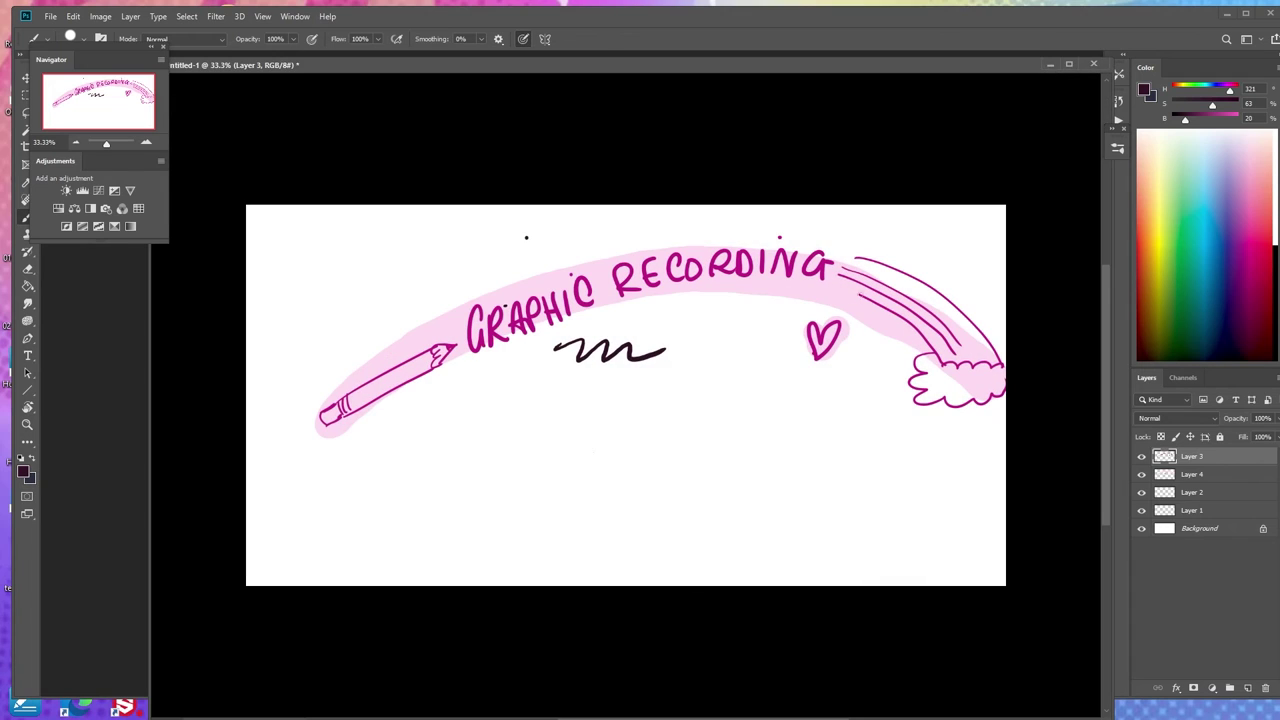
shift+click(1192, 498)
shift+click(1220, 515)
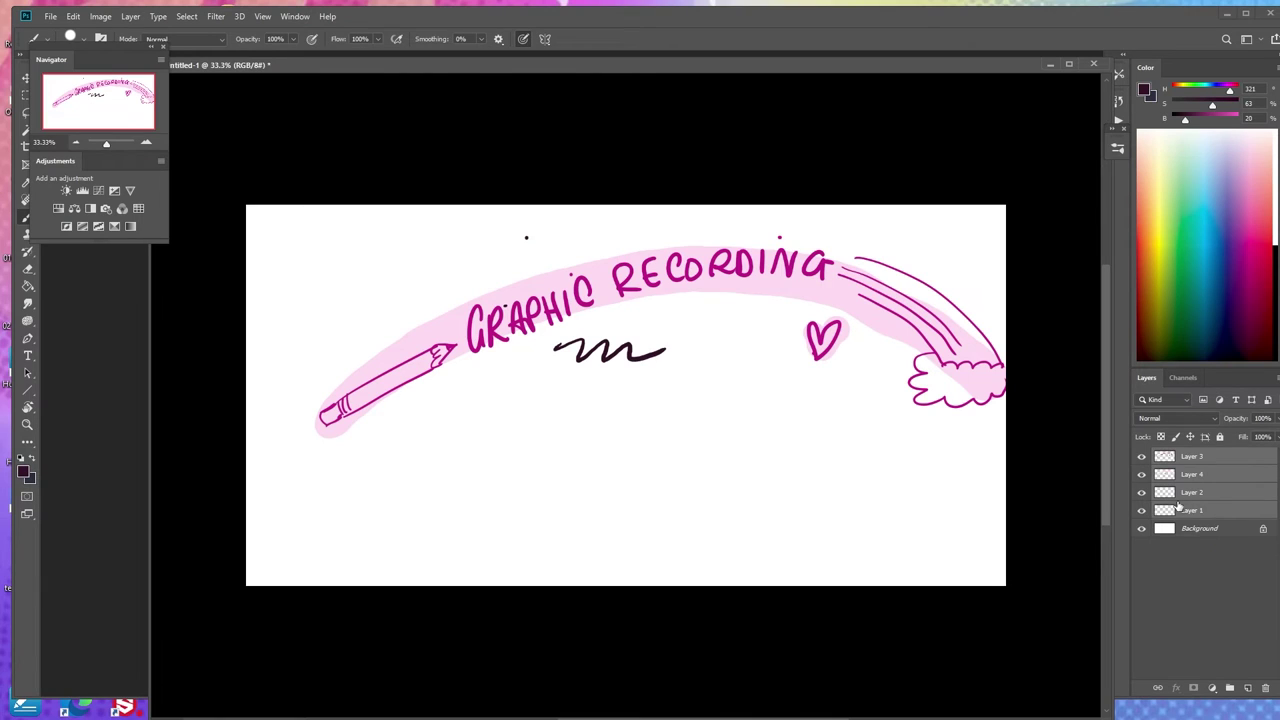
key(Delete)
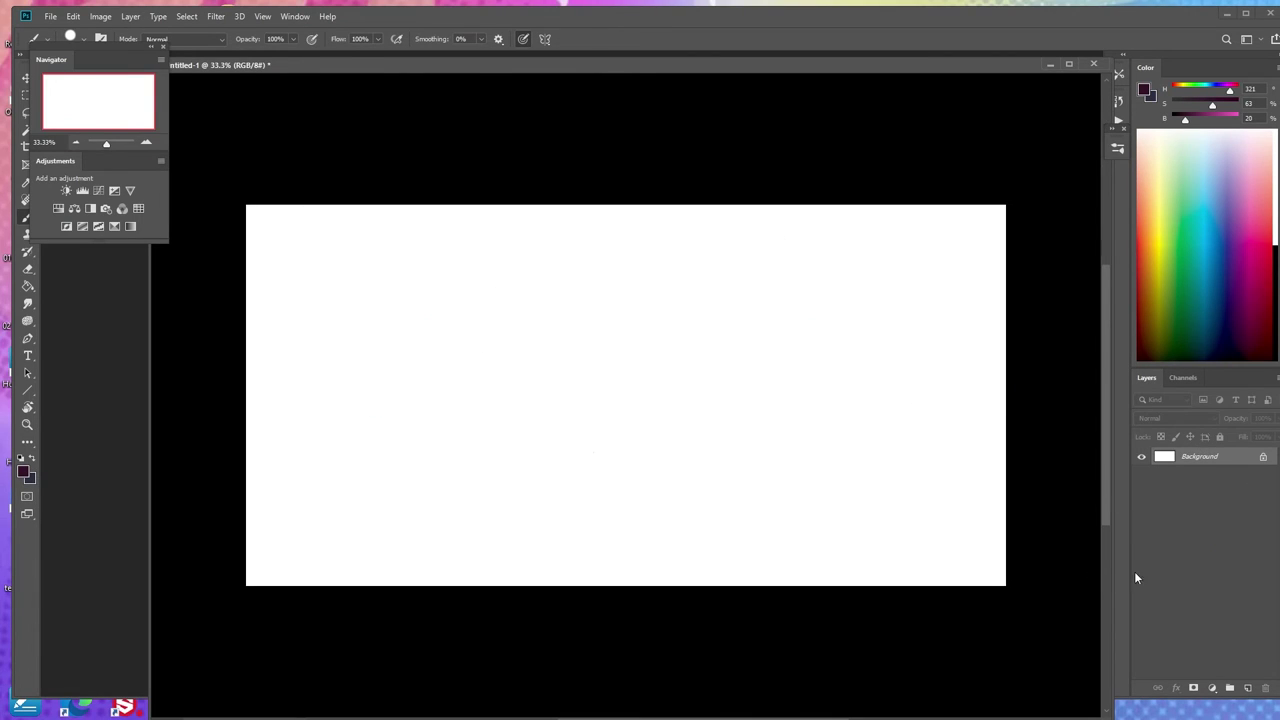
Add four new empty layers above the Background.
right_click(1262, 640)
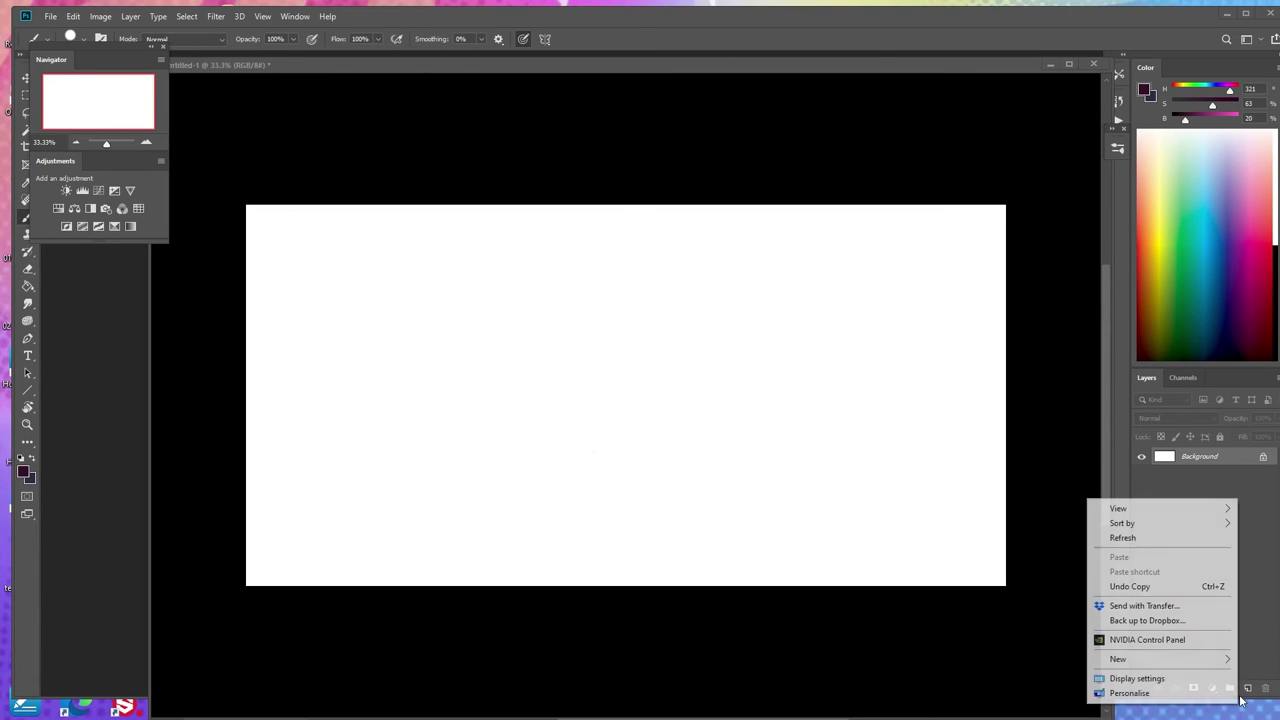
click(1262, 676)
click(1247, 688)
click(1247, 688)
click(1247, 688)
click(1247, 688)
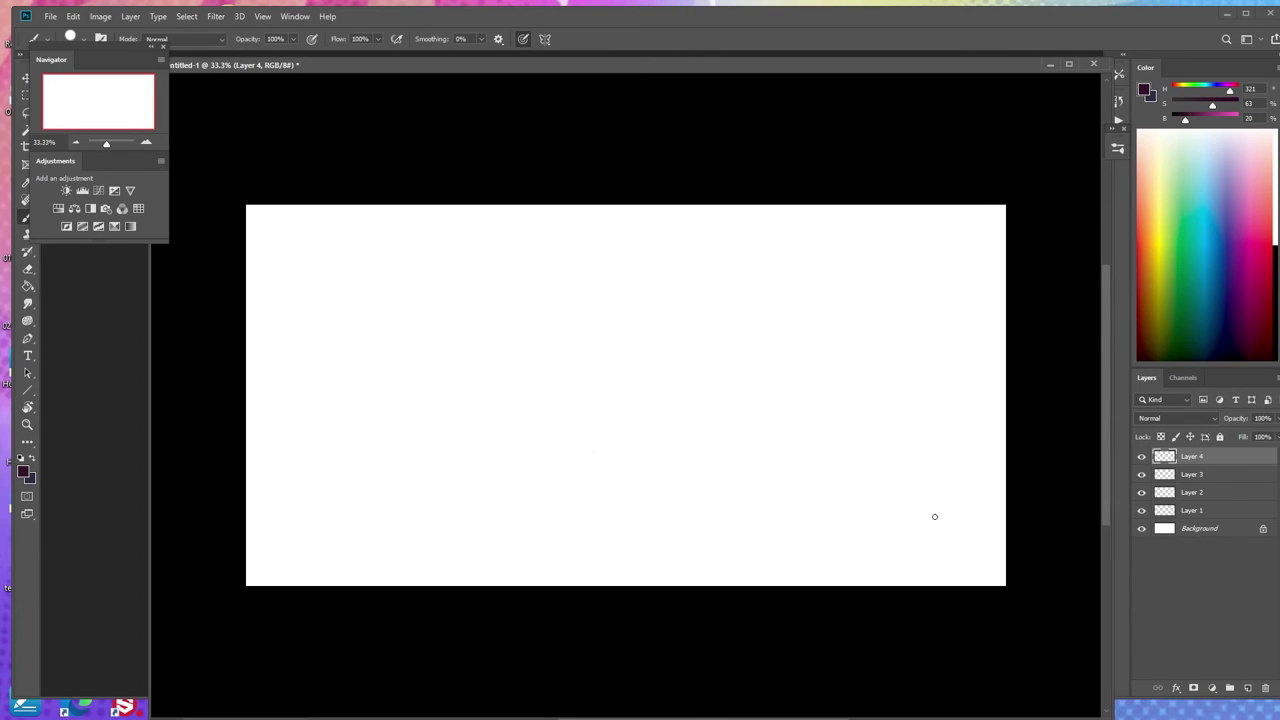
Rename Layer 1 as "frame".
click(1191, 498)
double_click(1192, 511)
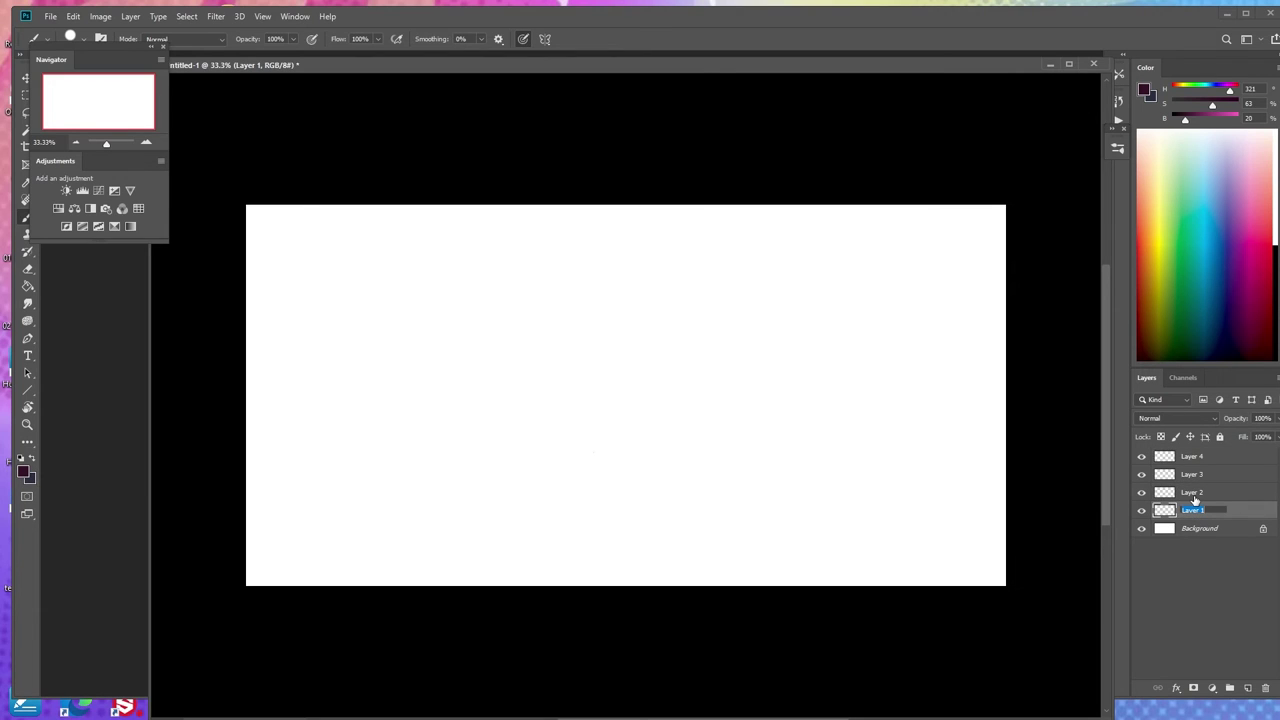
text(frame)
key(Return)
Set the brush size to 62 px and paint a straight horizontal line along the canvas's lower edge on the frame layer.
mouse_move(114, 48)
mouse_down()
mouse_move(146, 119)
mouse_move(119, 56)
mouse_up()
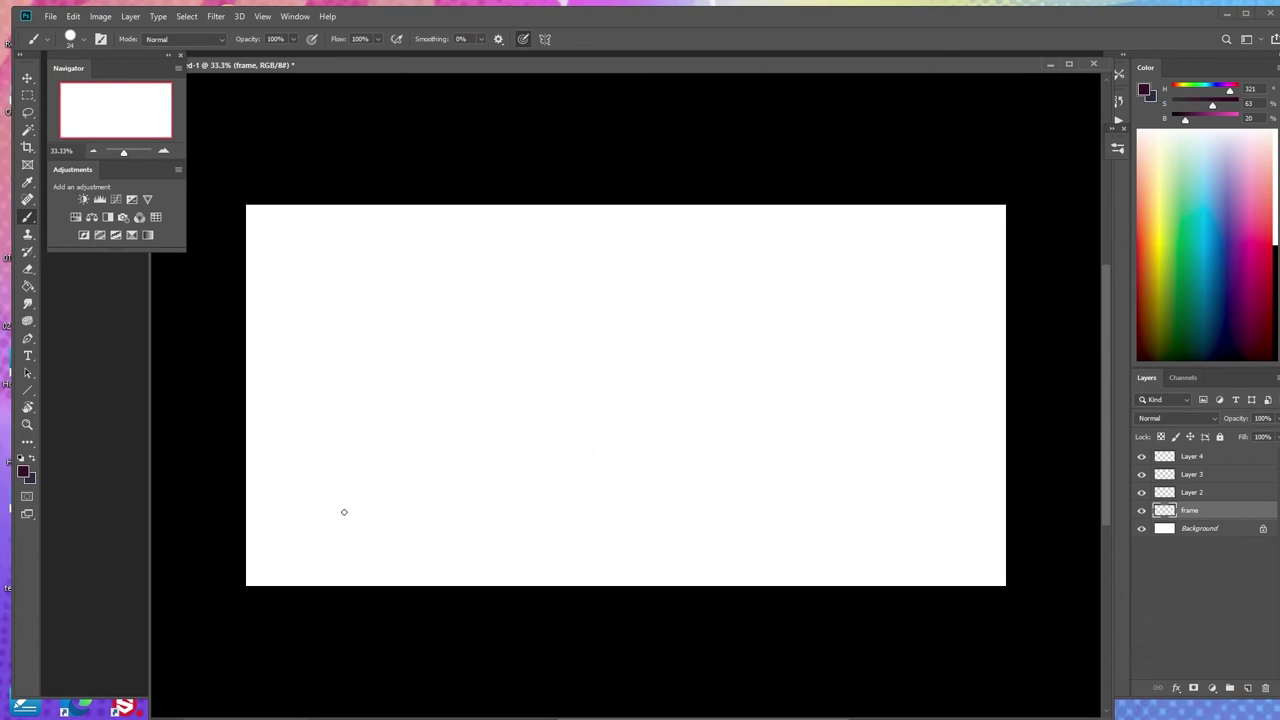
right_click(408, 468)
drag(534, 377, 515, 385)
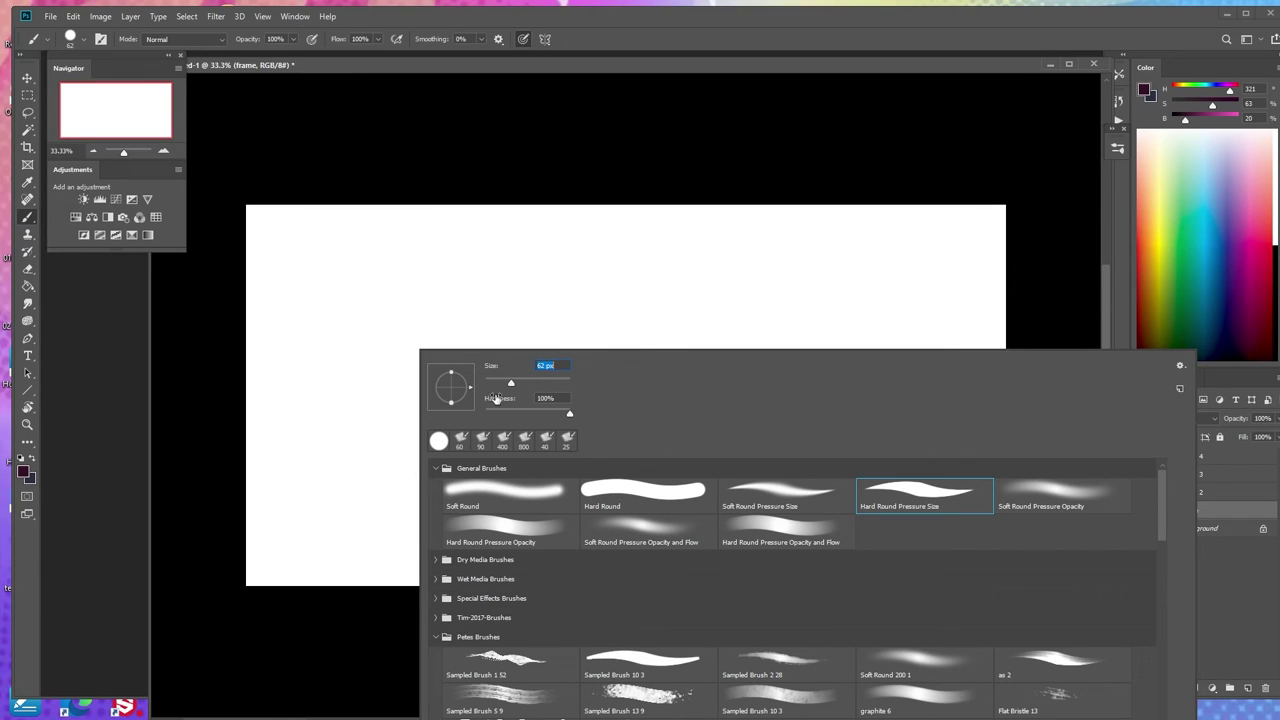
click(300, 637)
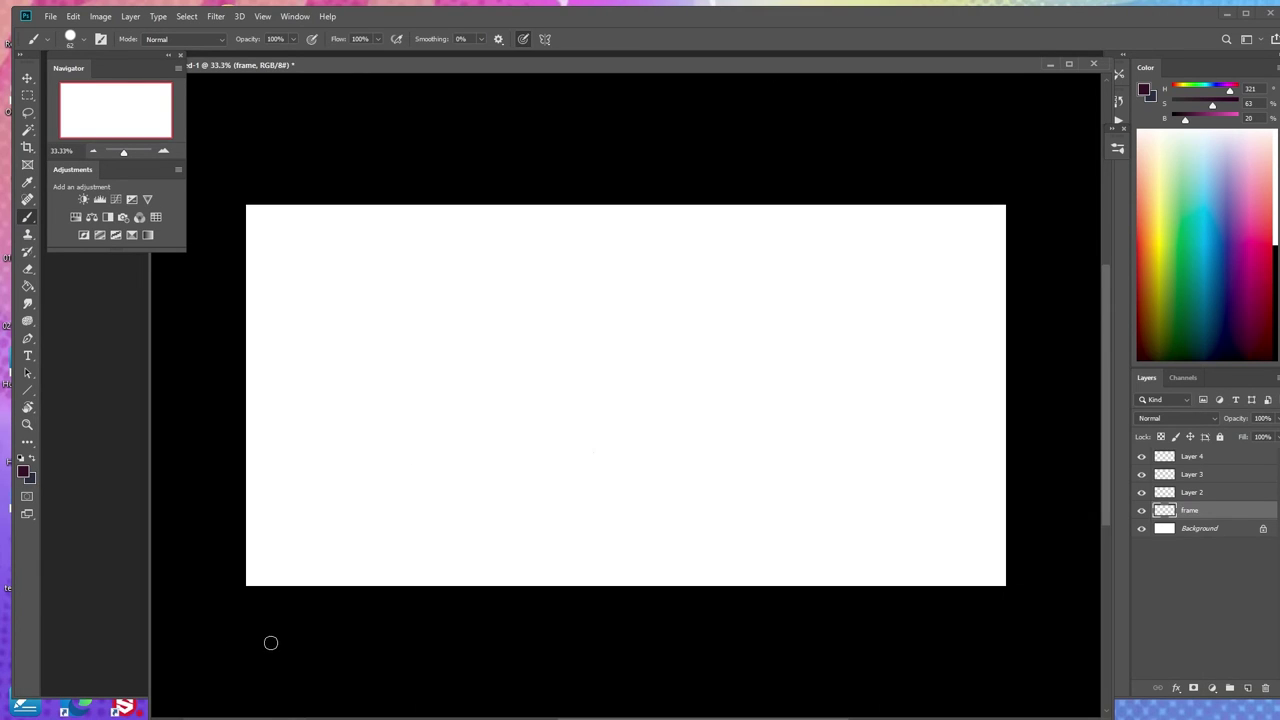
click(279, 554)
shift+click(979, 556)
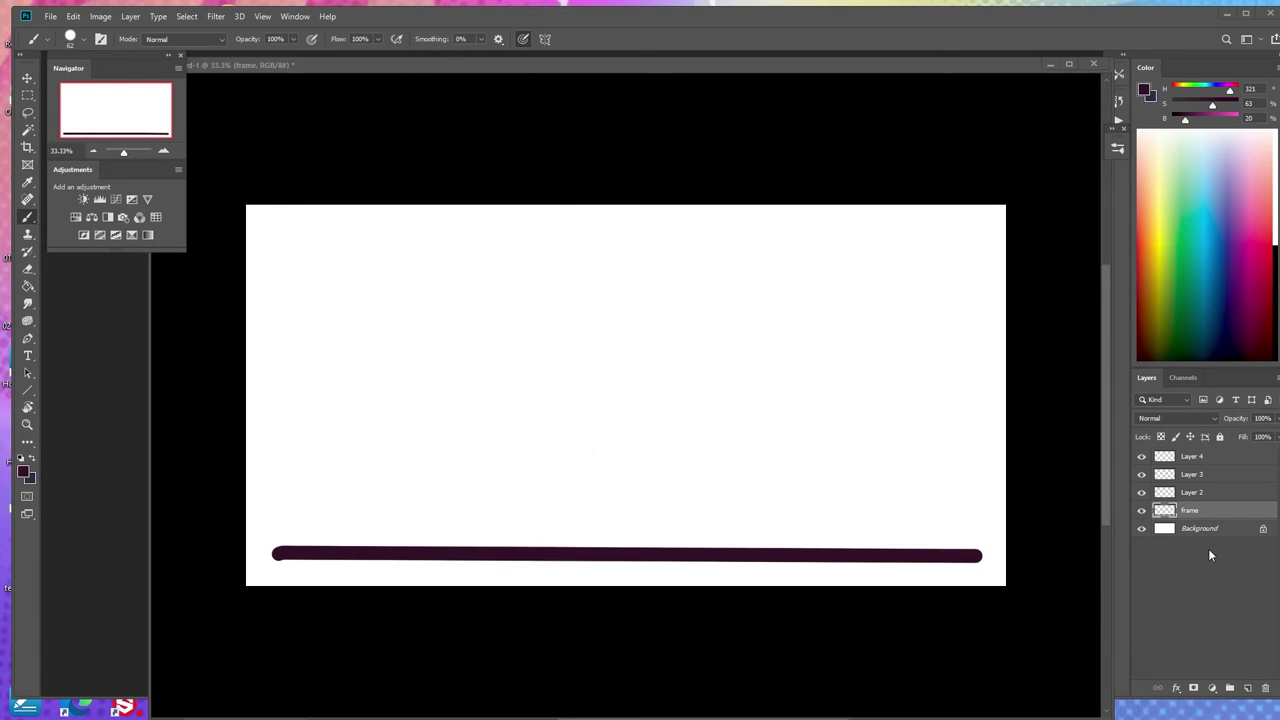
Examine how slides 4 to 6 in PowerPoint reuse the same header and footer frame, and return to the Photoshop canvas.
key(alt+Tab)
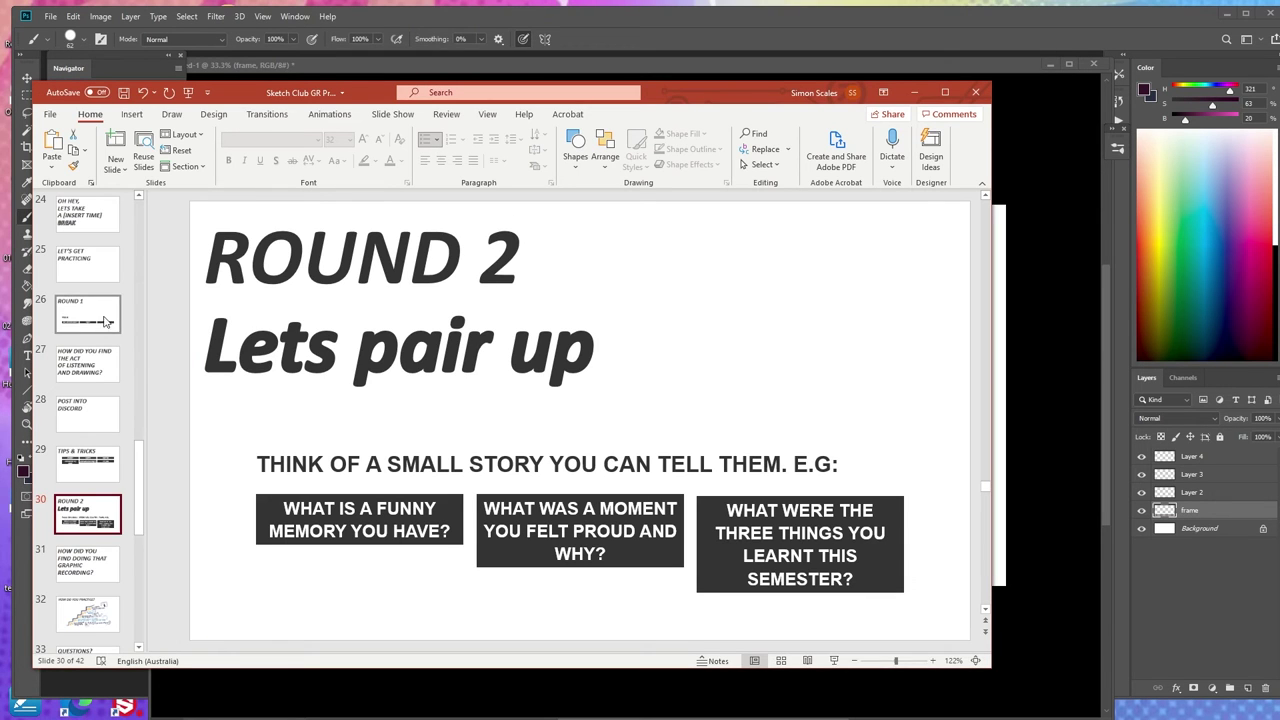
scroll(143, 523, down, 3)
drag(143, 523, 143, 245)
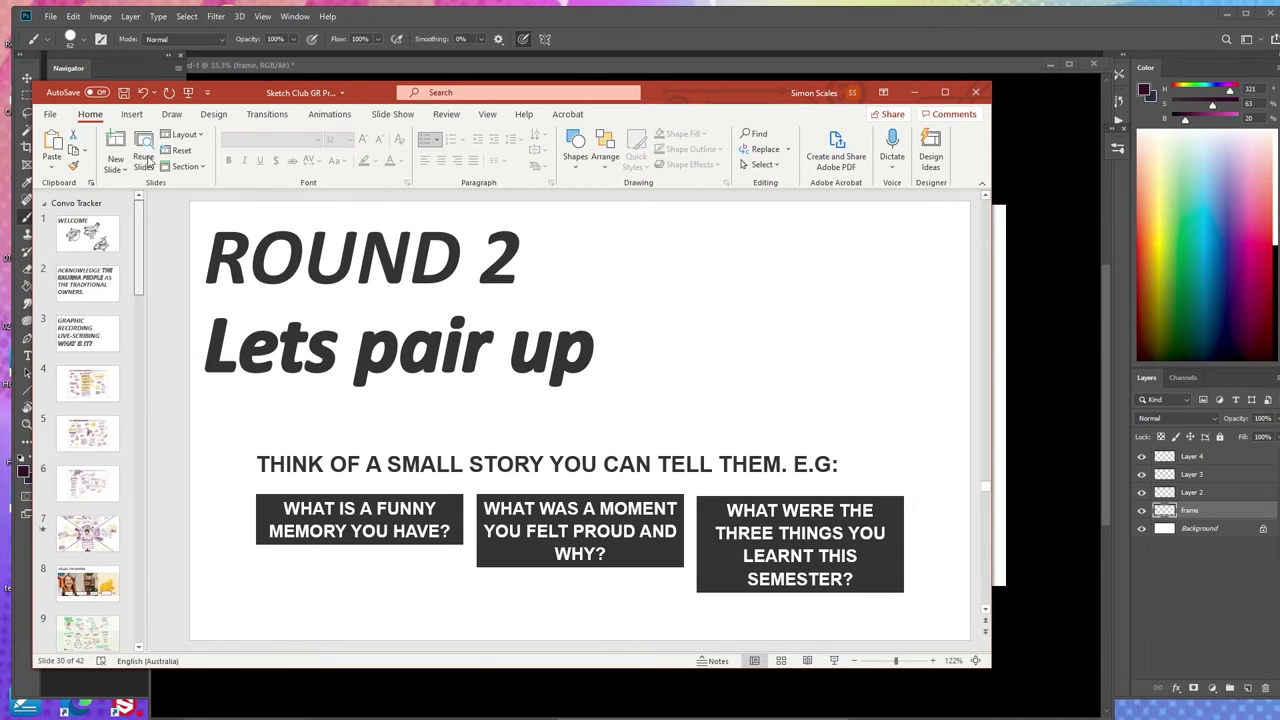
click(87, 440)
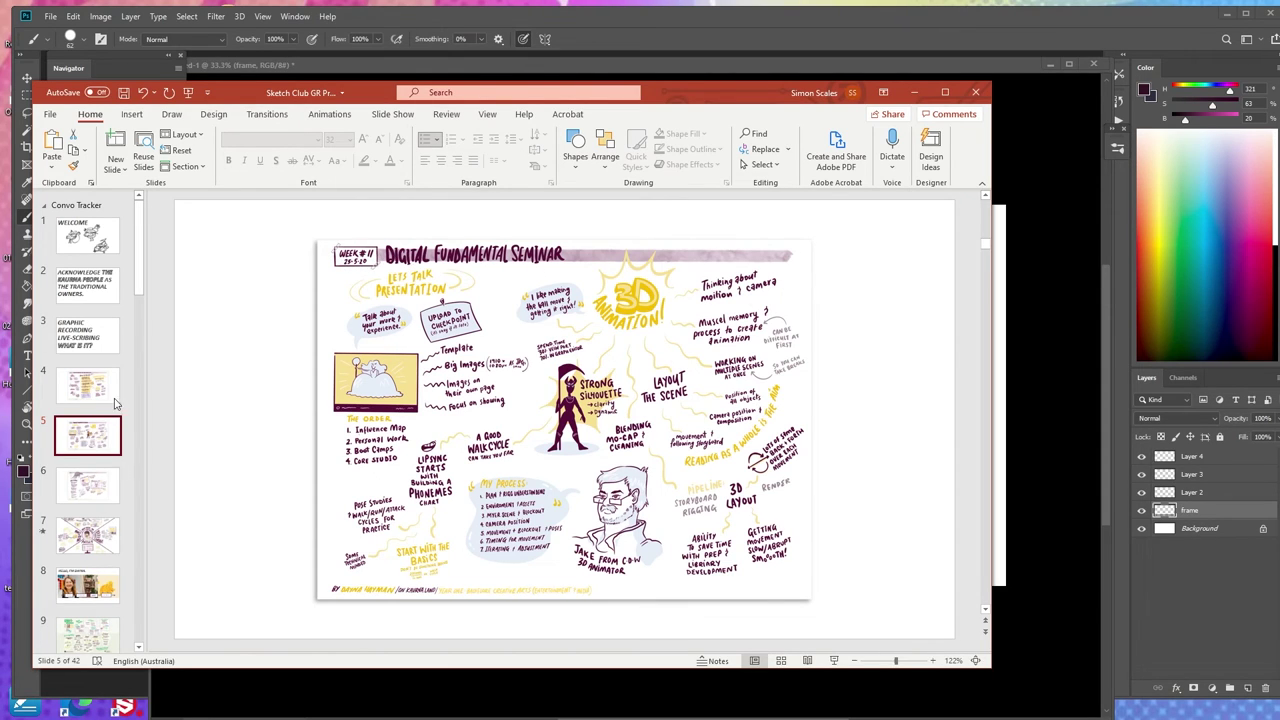
key(Page_Up)
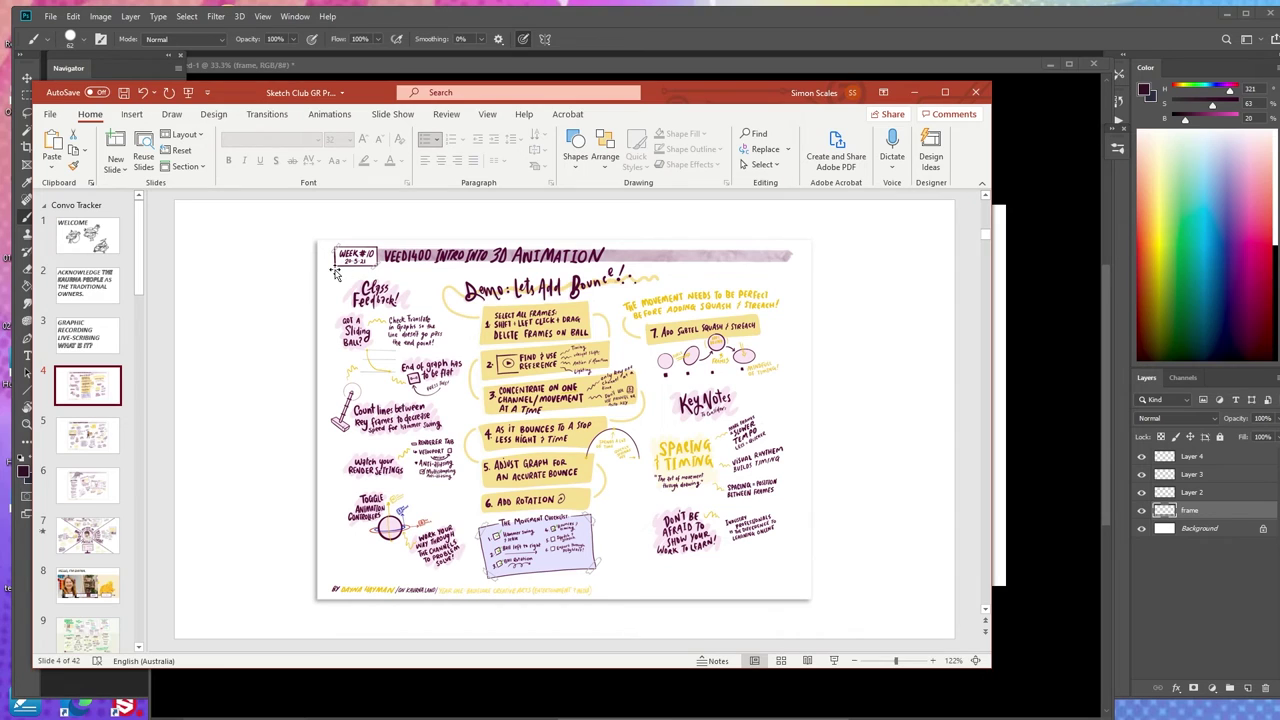
click(90, 443)
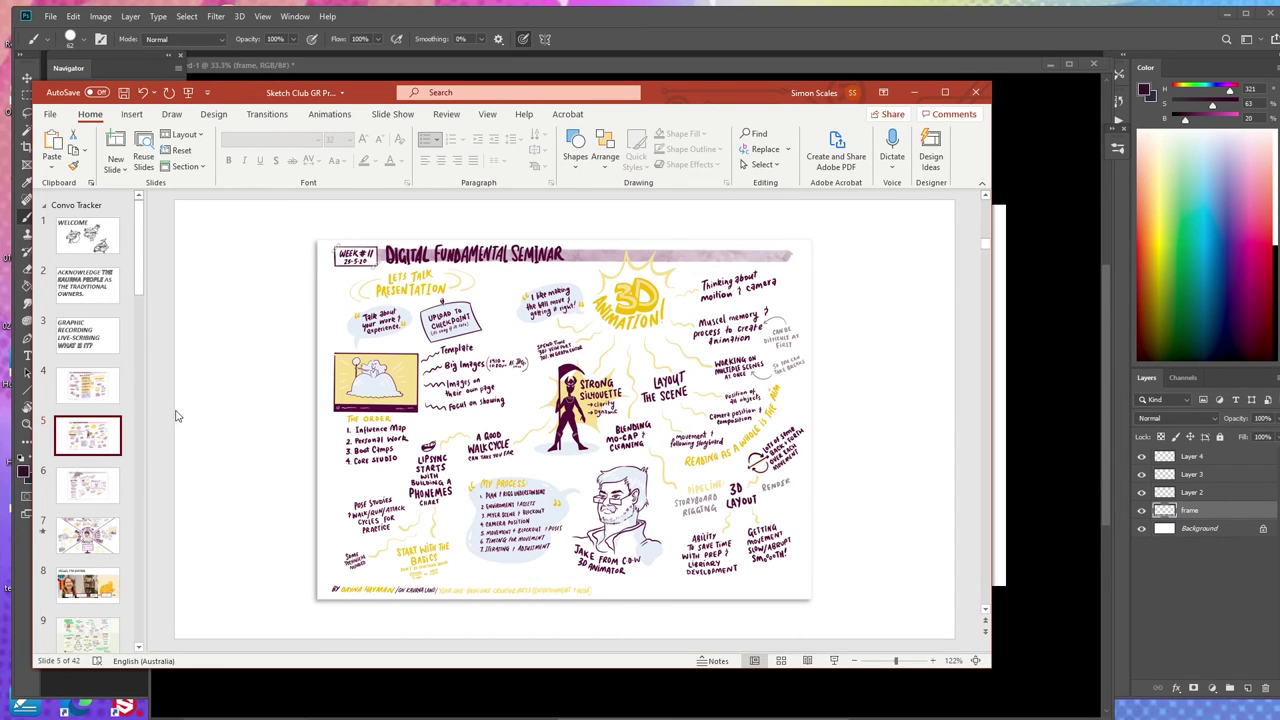
click(95, 493)
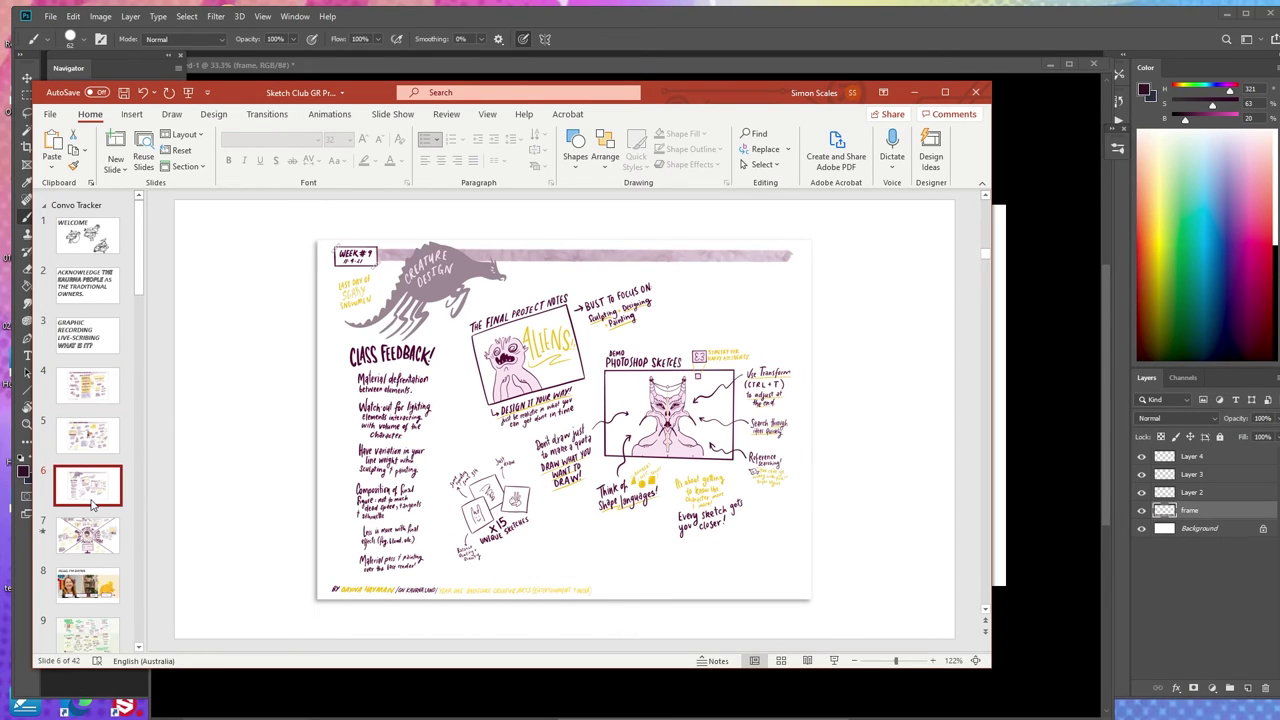
click(1024, 484)
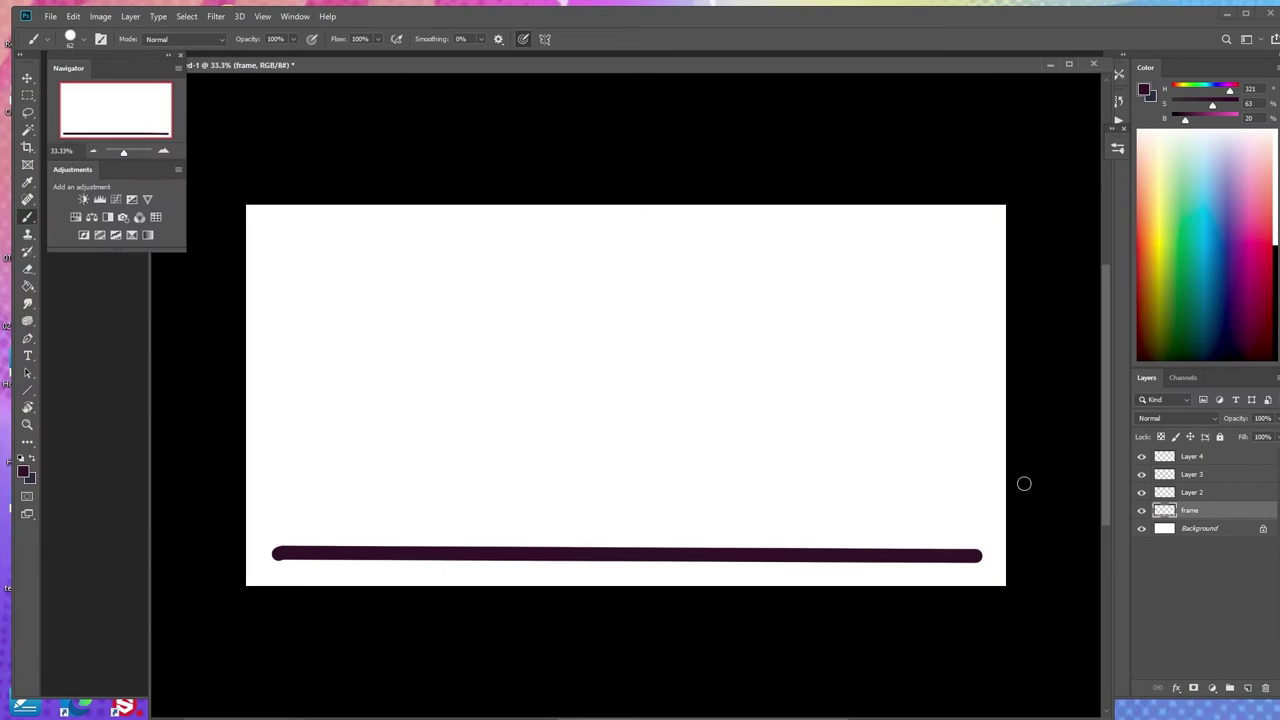
Paint a scribbled placeholder shape in the canvas's upper-left corner and a smiley face in its upper-right corner.
mouse_move(278, 238)
mouse_down()
mouse_move(406, 223)
mouse_move(340, 246)
mouse_move(355, 237)
mouse_move(298, 224)
mouse_up()
click(943, 226)
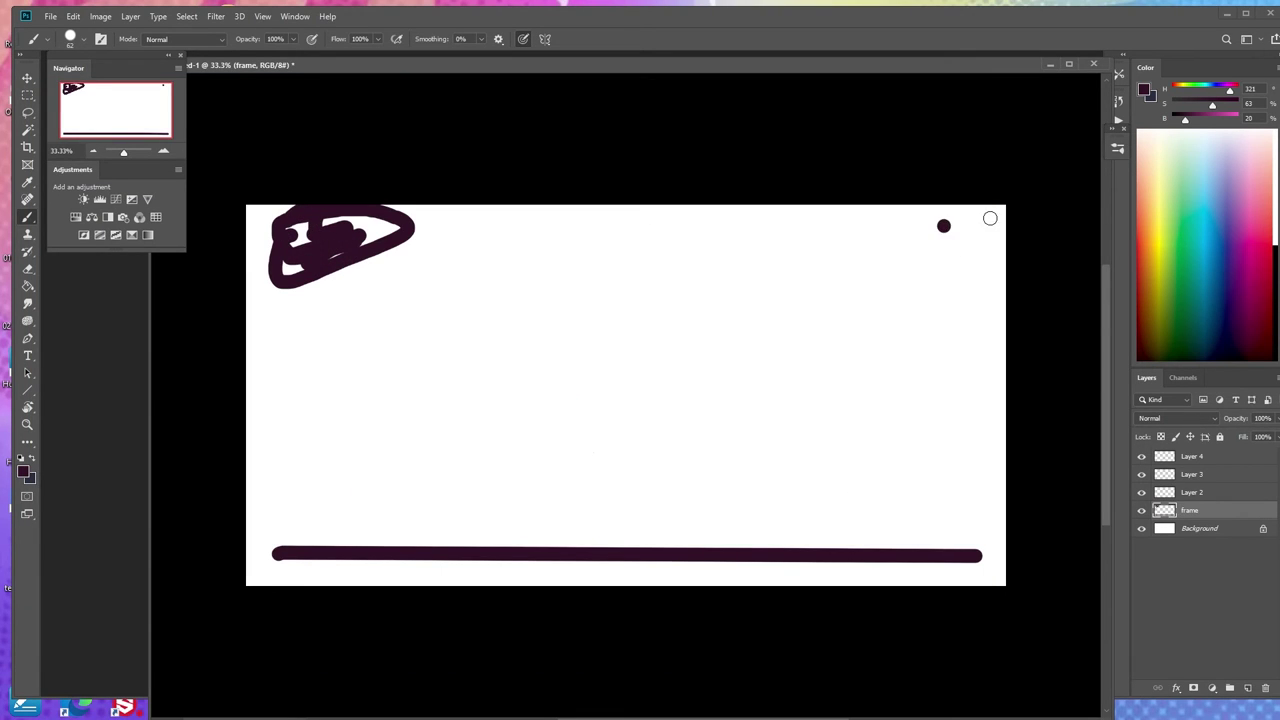
click(989, 218)
drag(949, 240, 986, 232)
Fully lock the frame layer and make Layer 2 the active layer.
click(1219, 436)
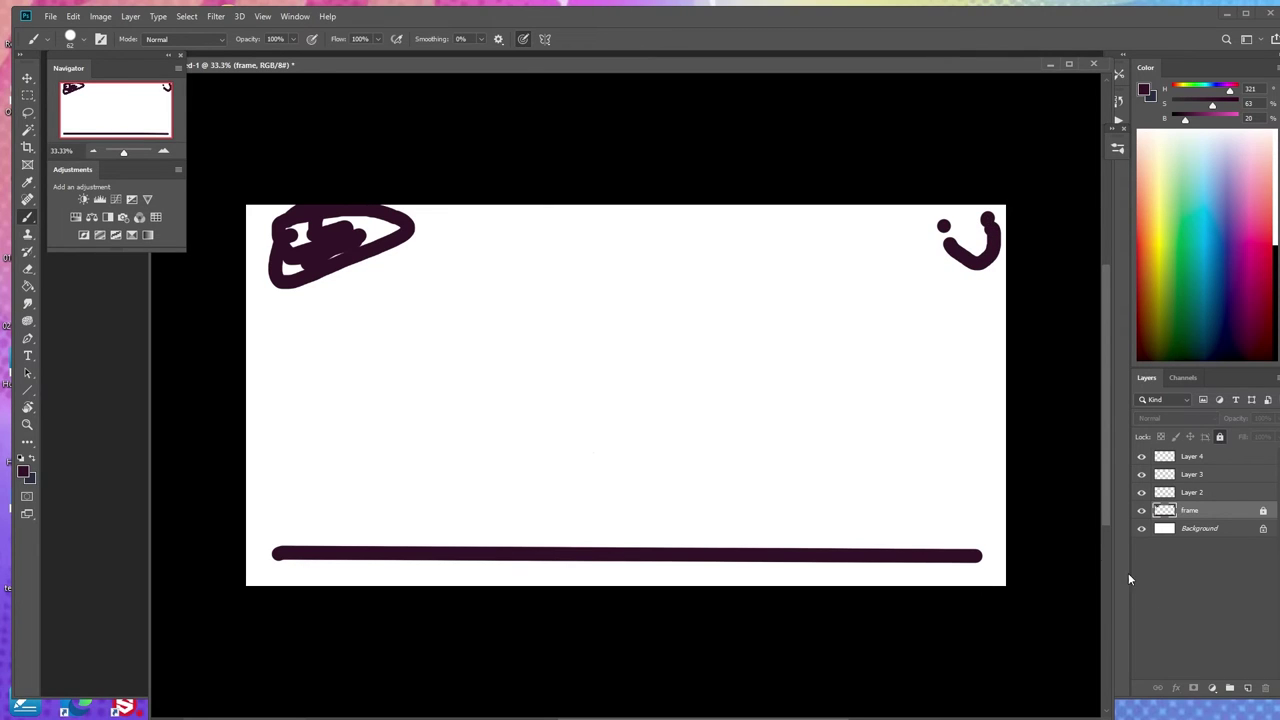
right_click(1094, 574)
key(Escape)
click(1187, 491)
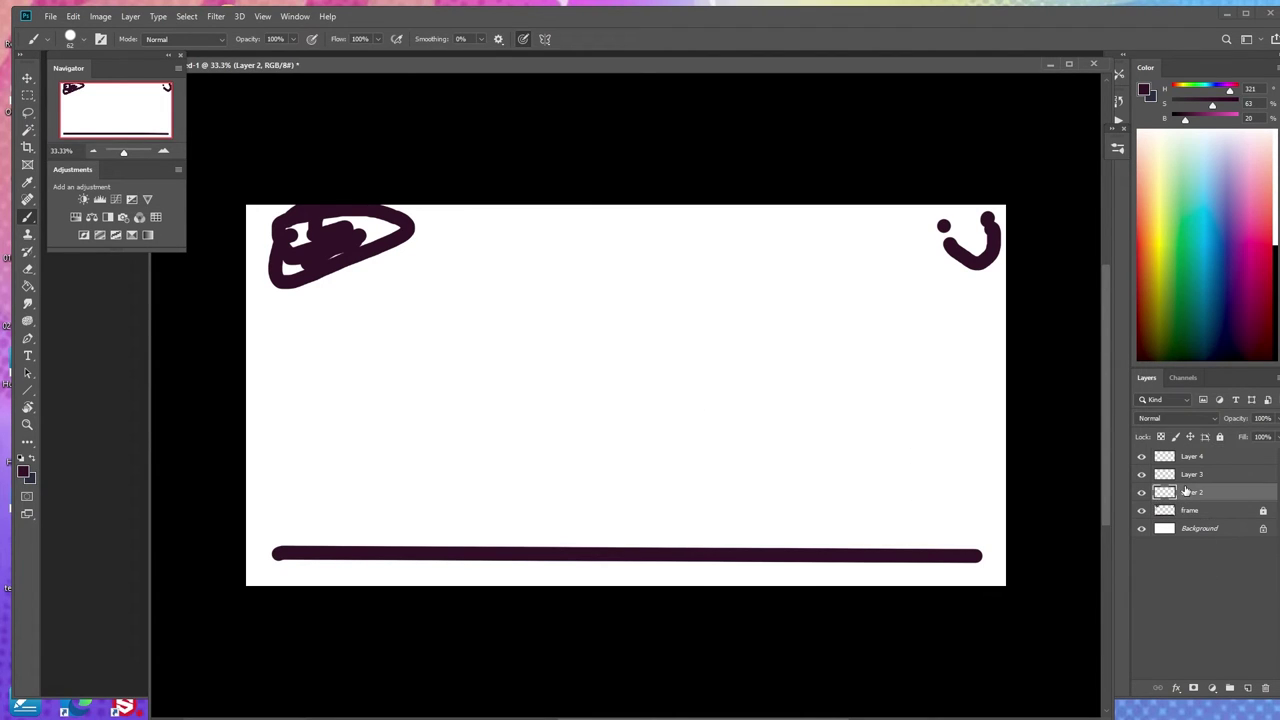
Rename Layer 4 as lines.
click(1214, 478)
double_click(1198, 456)
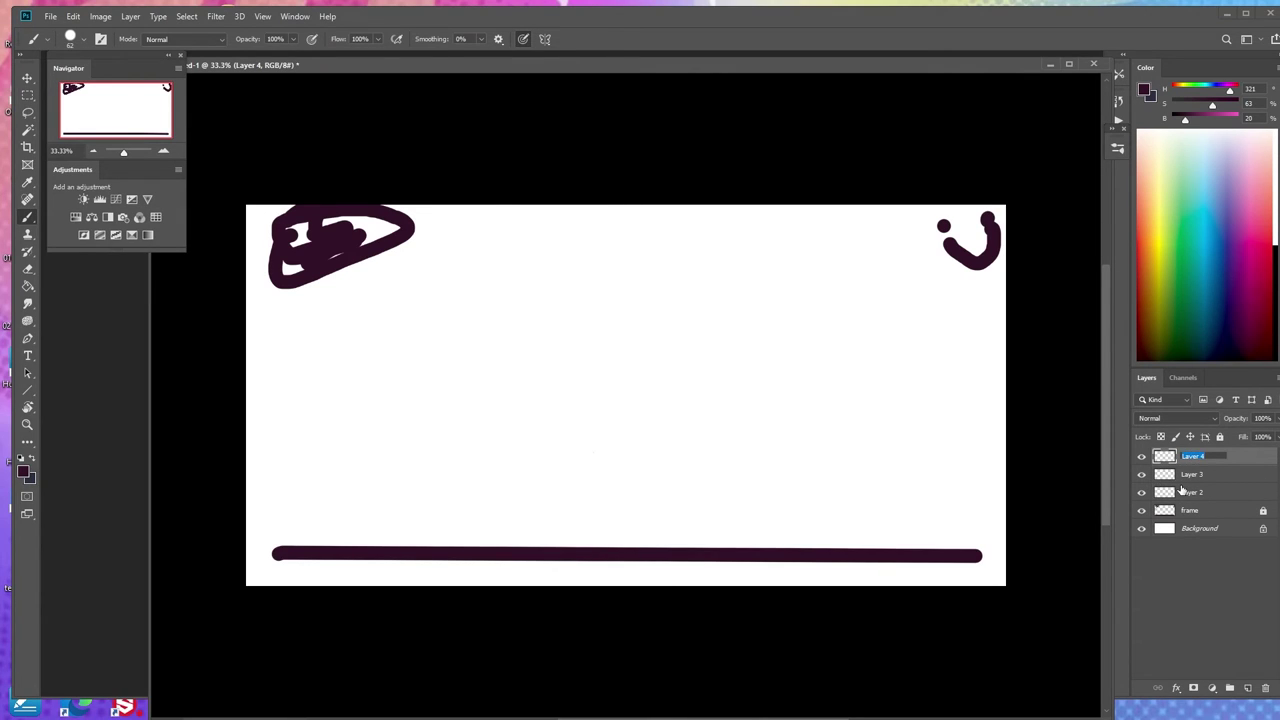
text(lines)
key(Return)
Set the brush size to 20 px and draw a smiley face in the upper middle of the canvas on the lines layer.
right_click(476, 350)
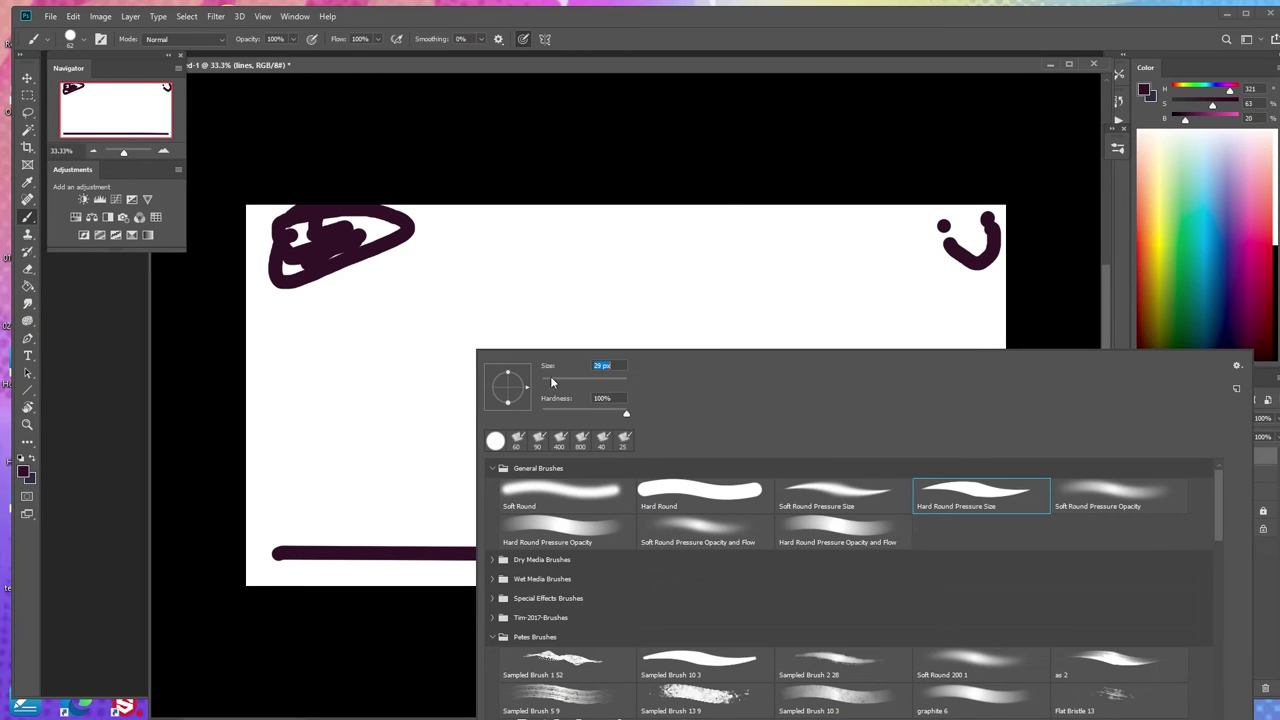
key(Return)
mouse_move(608, 246)
mouse_down()
mouse_move(603, 380)
mouse_move(608, 248)
mouse_up()
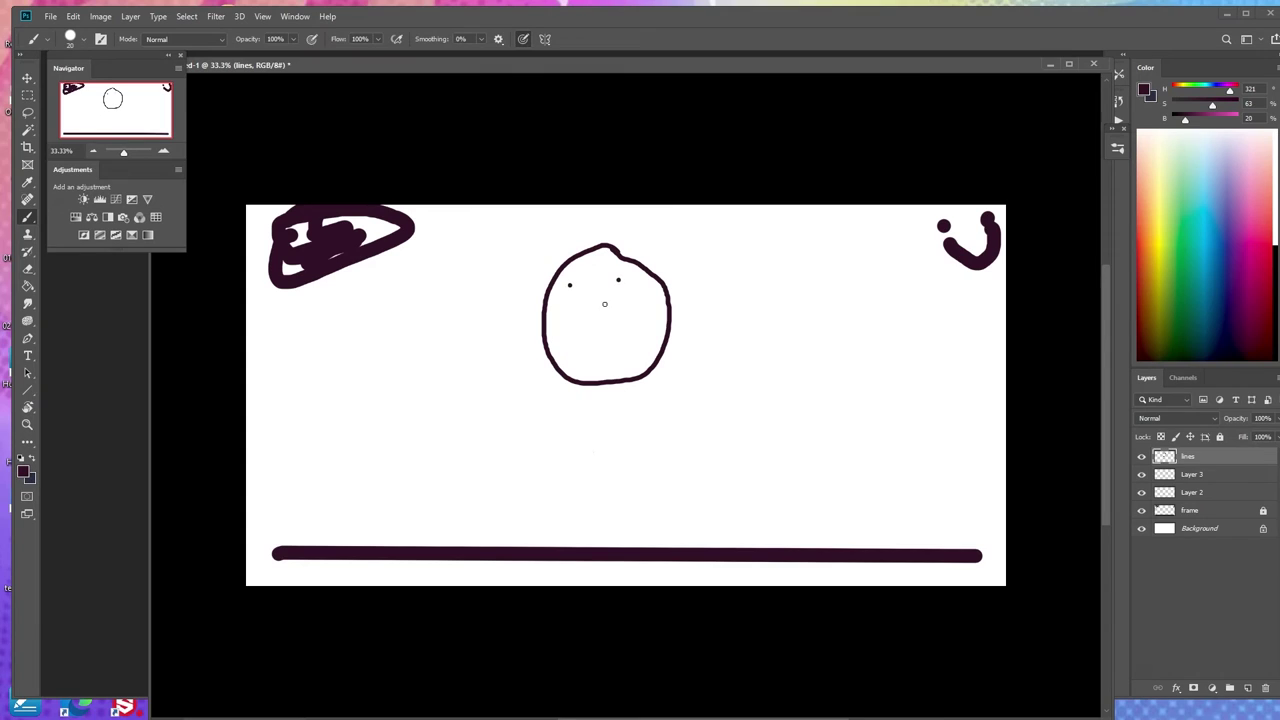
mouse_move(572, 328)
mouse_down()
mouse_move(623, 335)
mouse_move(631, 293)
mouse_up()
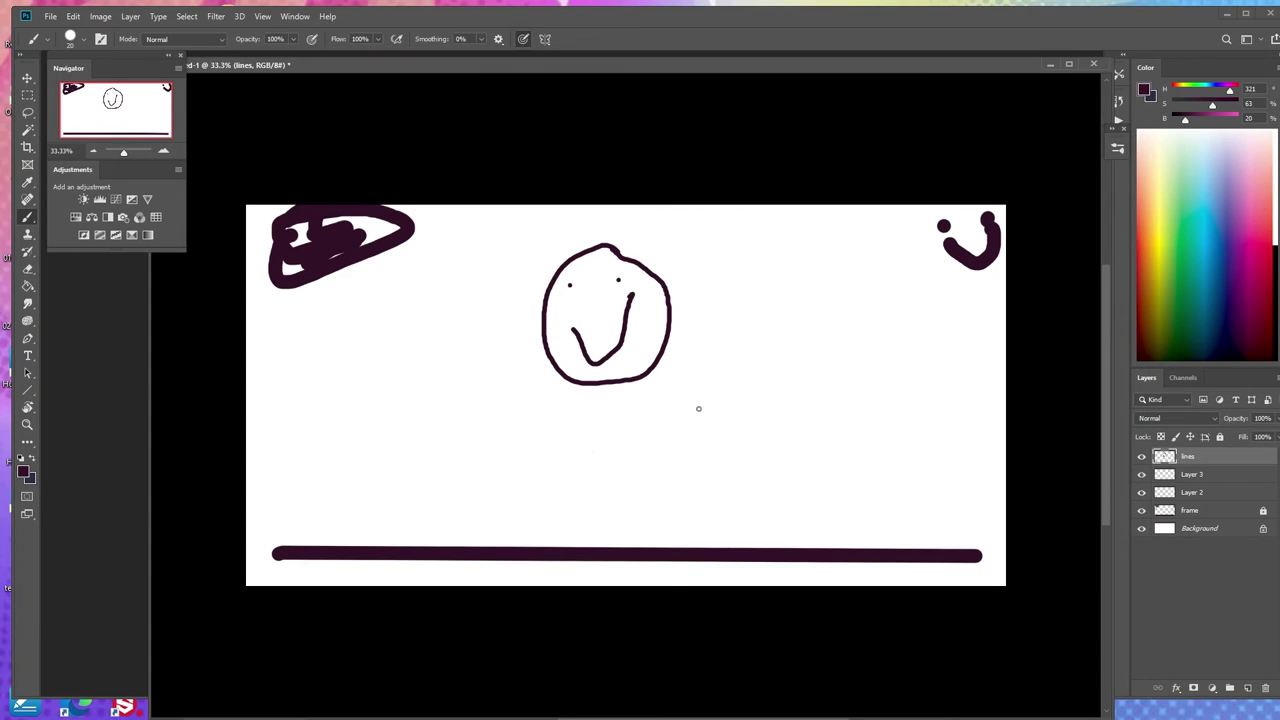
Rename Layer 2 as shado.
click(1202, 494)
click(1186, 480)
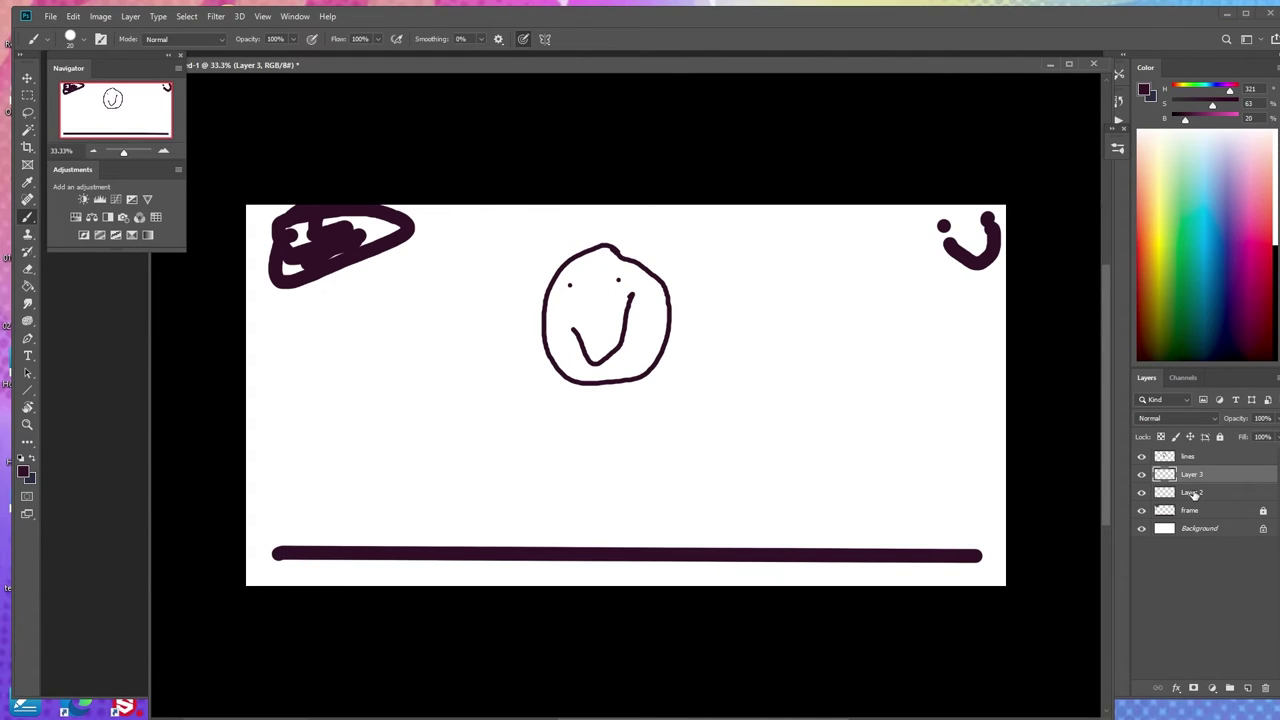
click(1195, 492)
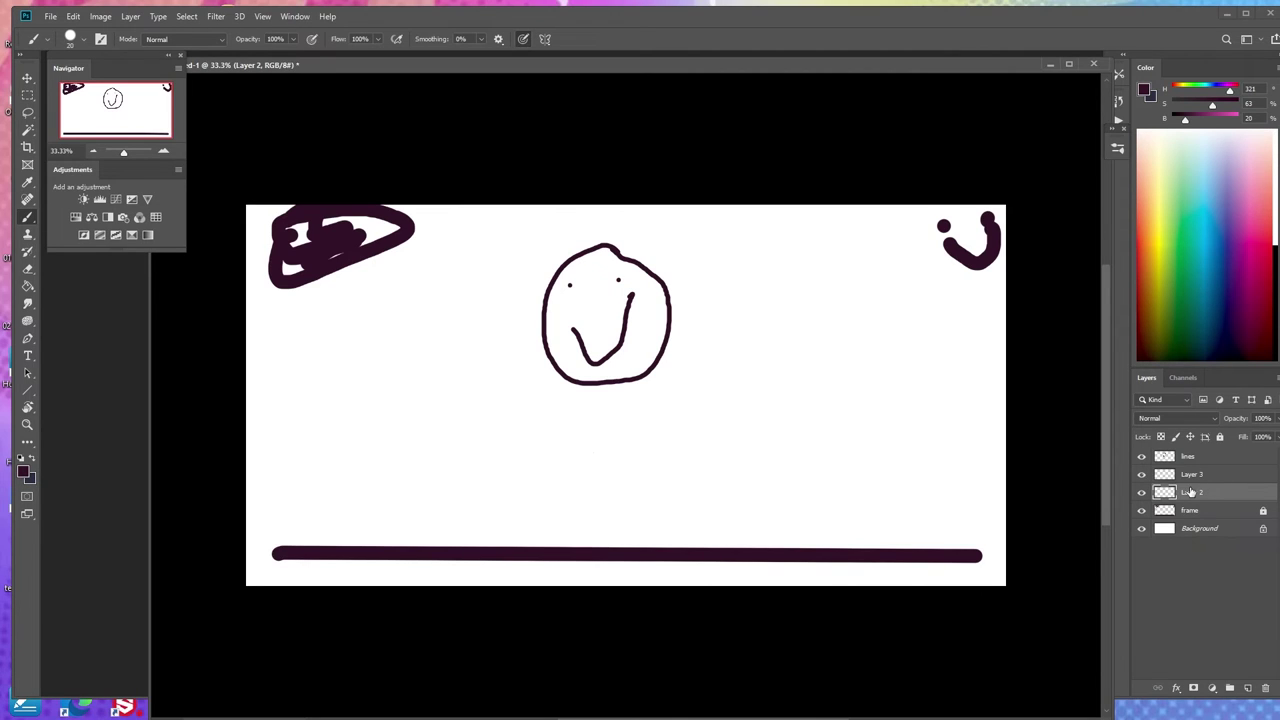
double_click(1195, 493)
text(shado)
key(Return)
Choose a light blue foreground color and paint shading behind the smiley face with a 102 px brush on the shado layer.
click(31, 459)
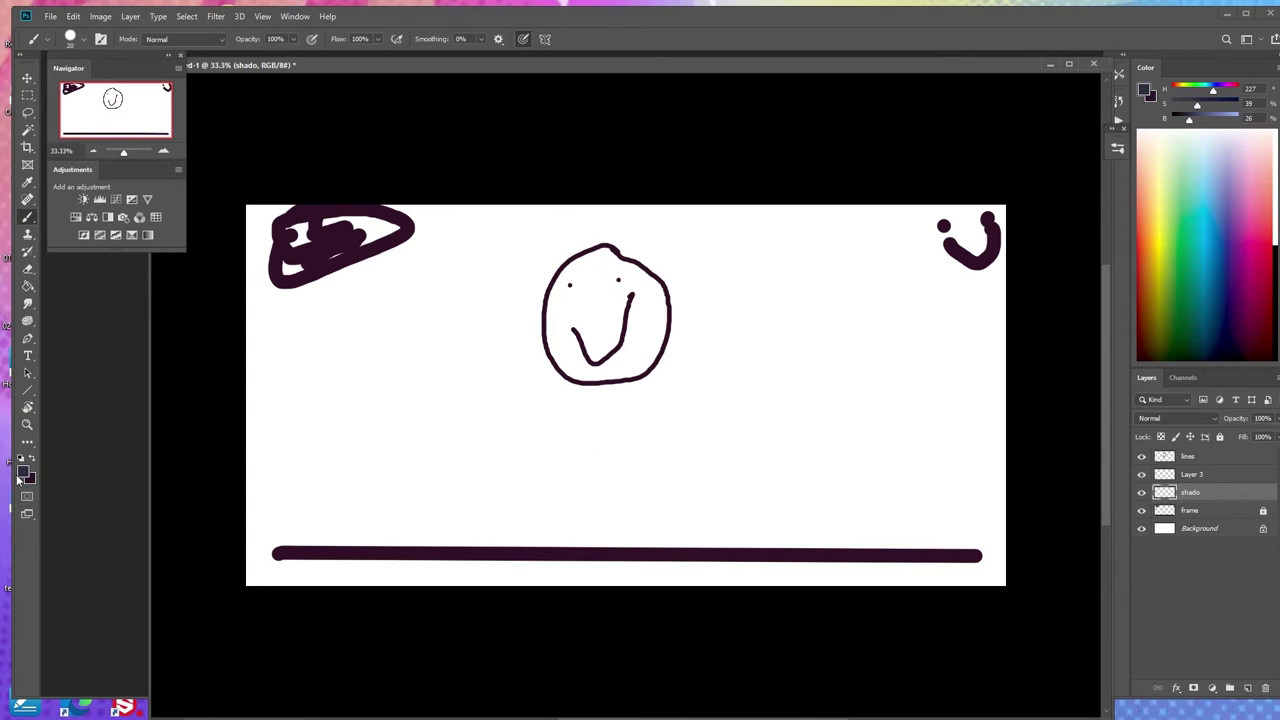
click(23, 470)
click(601, 291)
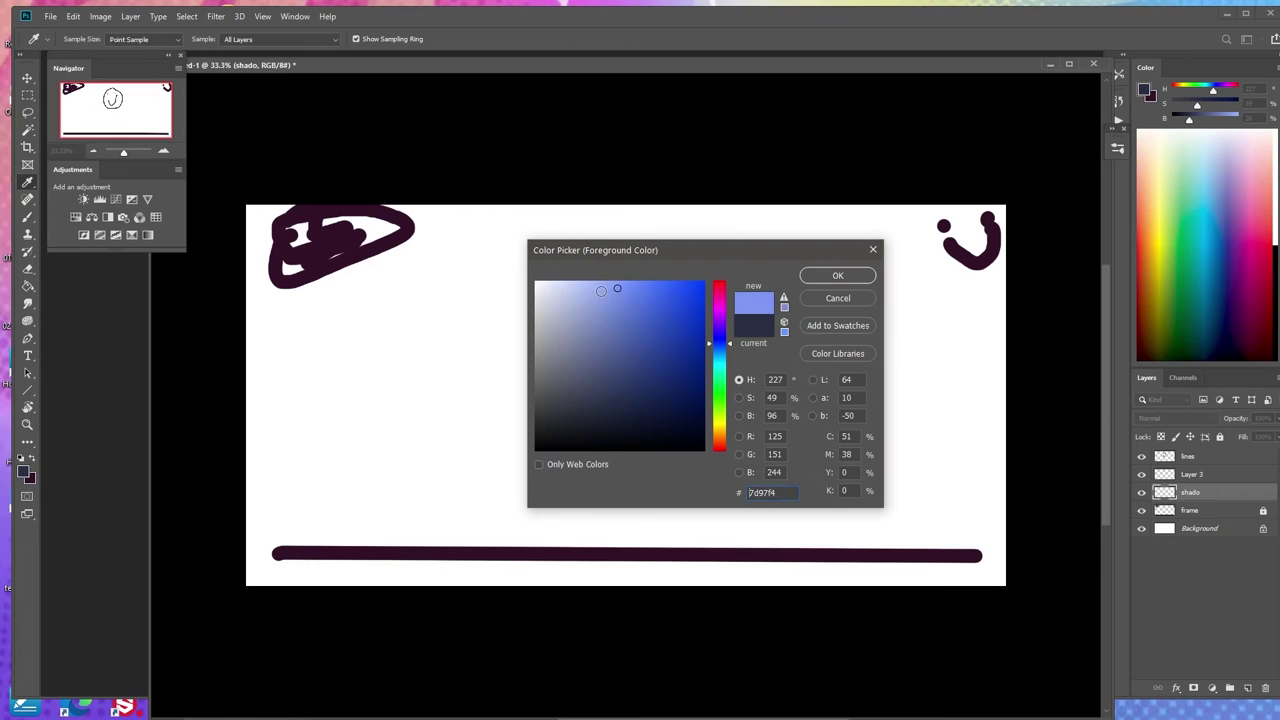
click(838, 277)
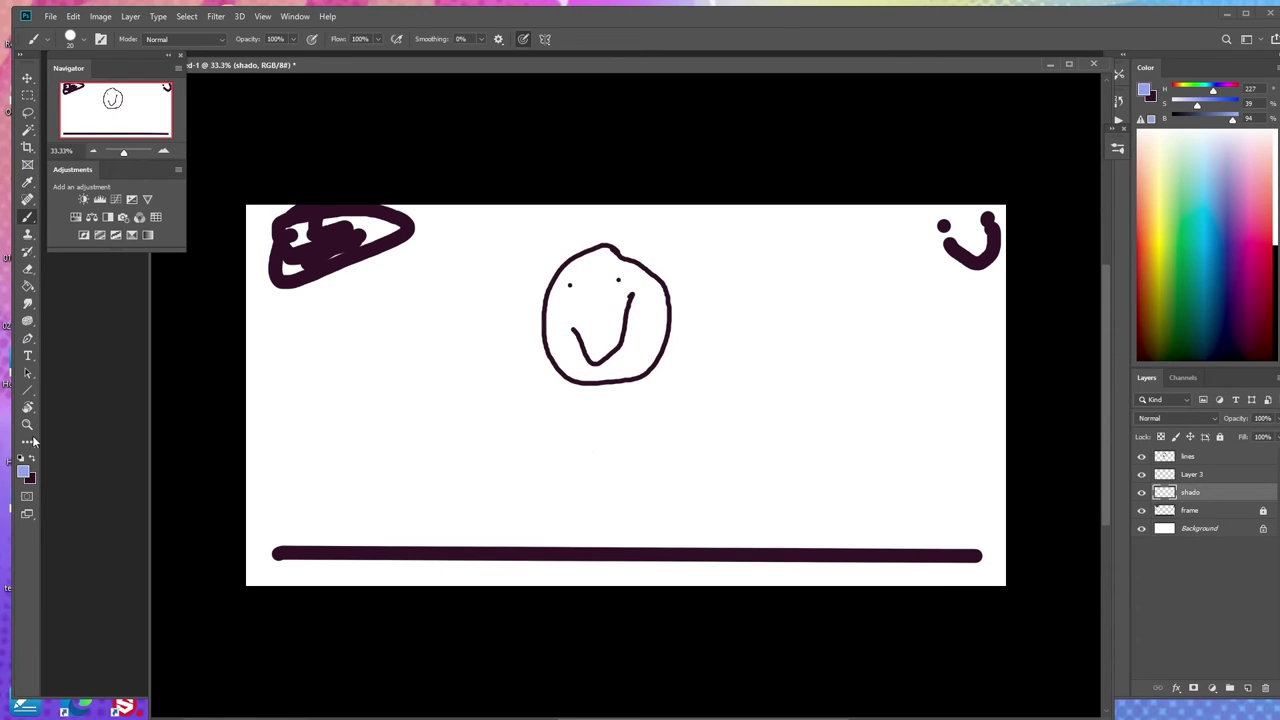
right_click(676, 368)
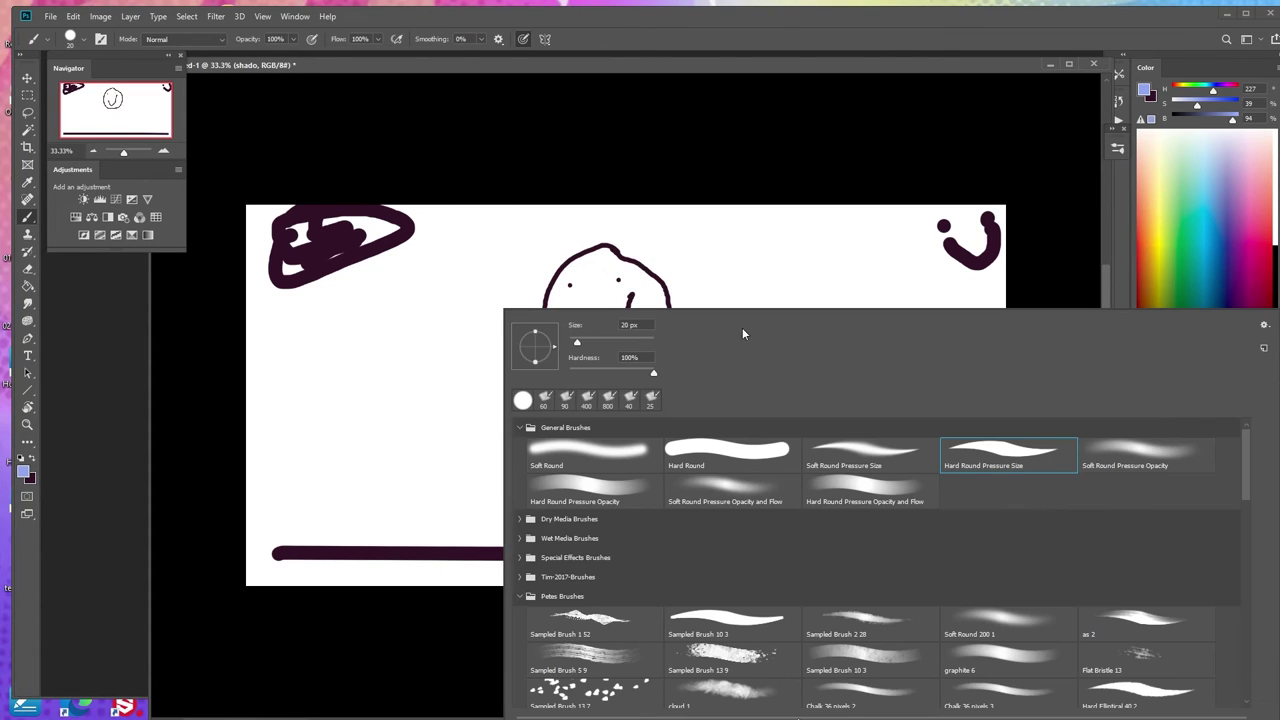
drag(612, 347, 618, 347)
mouse_move(612, 258)
mouse_down()
mouse_move(581, 262)
mouse_move(554, 352)
mouse_move(689, 352)
mouse_move(574, 275)
mouse_move(592, 352)
mouse_move(554, 335)
mouse_move(561, 297)
mouse_move(608, 292)
mouse_move(645, 313)
mouse_move(620, 345)
mouse_up()
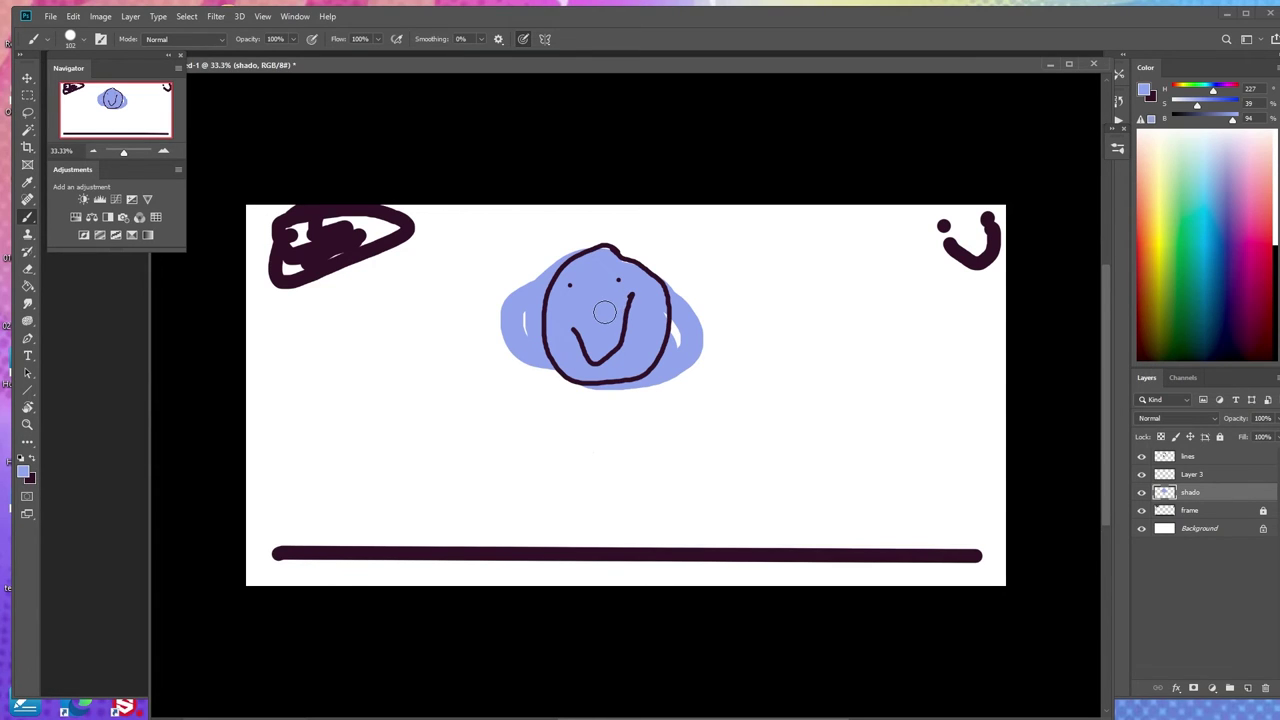
Select the lines and shado layers together, lasso the shaded face and move it toward the canvas's left side.
click(1205, 459)
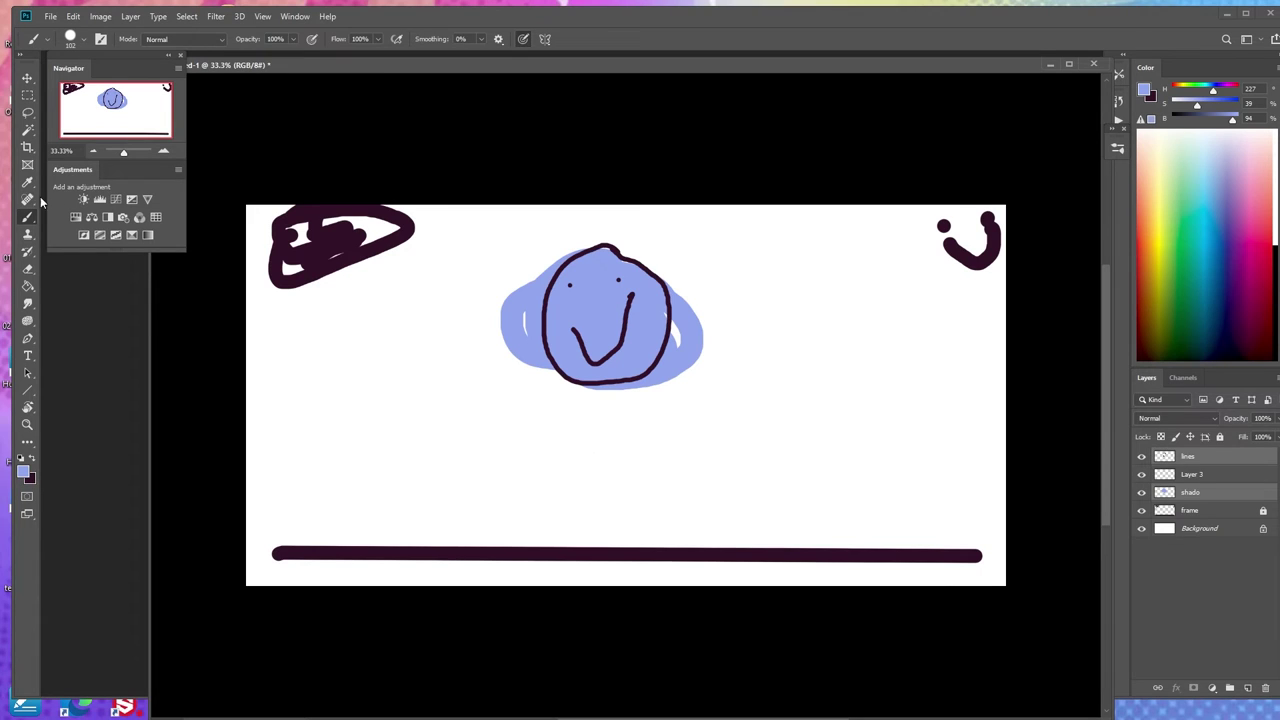
click(28, 112)
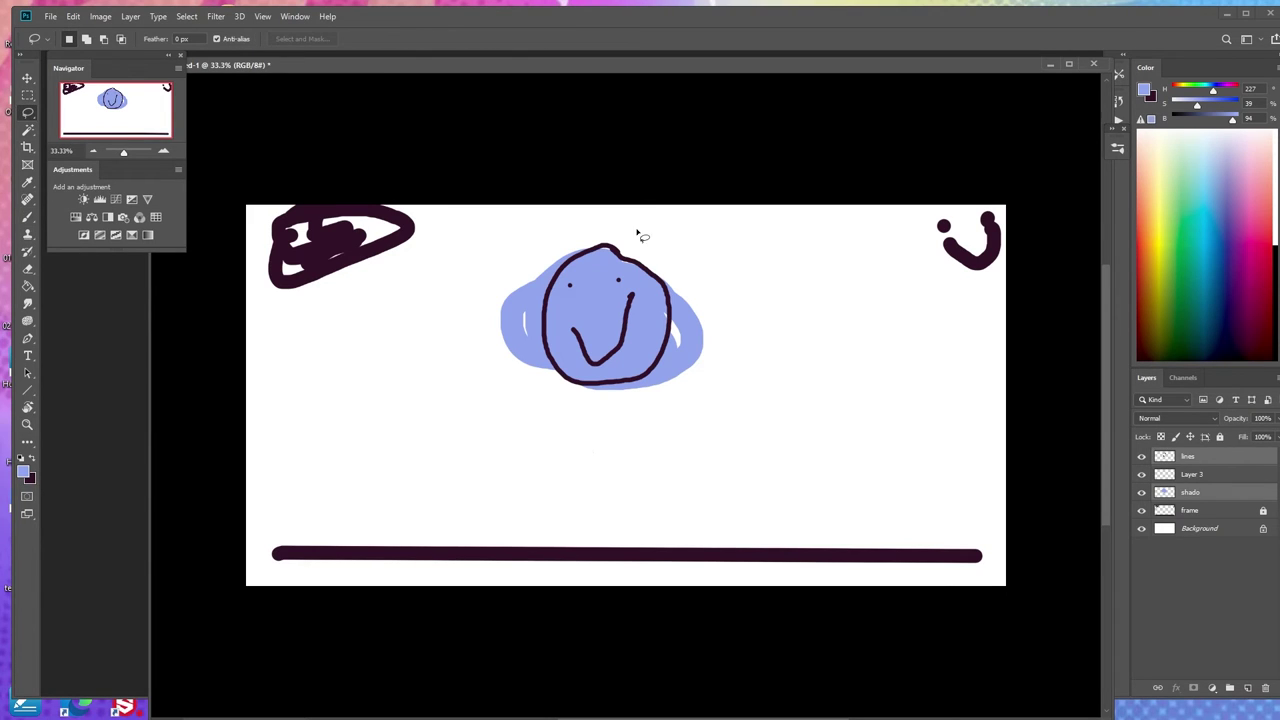
mouse_move(640, 237)
mouse_down()
mouse_move(469, 414)
mouse_move(677, 220)
mouse_move(568, 233)
mouse_up()
key(v)
mouse_move(636, 319)
mouse_down()
mouse_move(607, 355)
mouse_move(411, 389)
mouse_move(797, 369)
mouse_move(771, 483)
mouse_move(412, 432)
mouse_move(415, 233)
mouse_move(490, 392)
mouse_move(573, 434)
mouse_move(476, 377)
mouse_up()
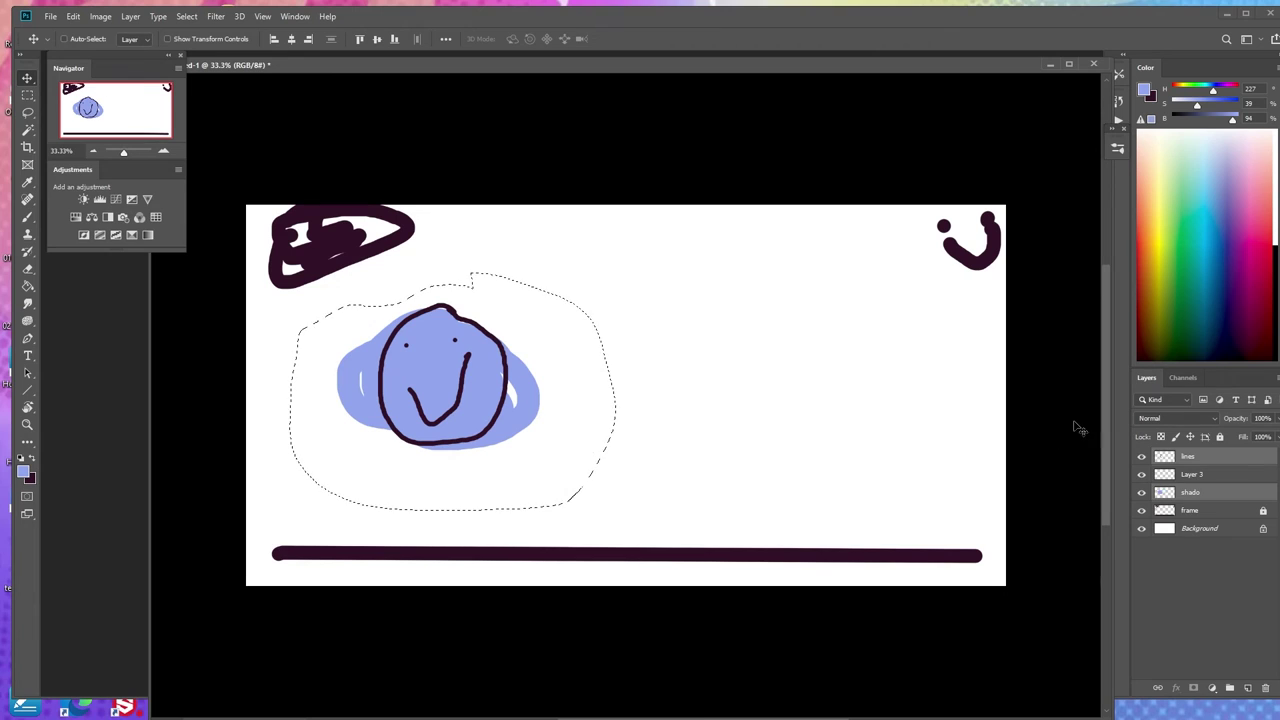
Make Layer 3 active and clear the lasso selection around the moved face.
click(1201, 473)
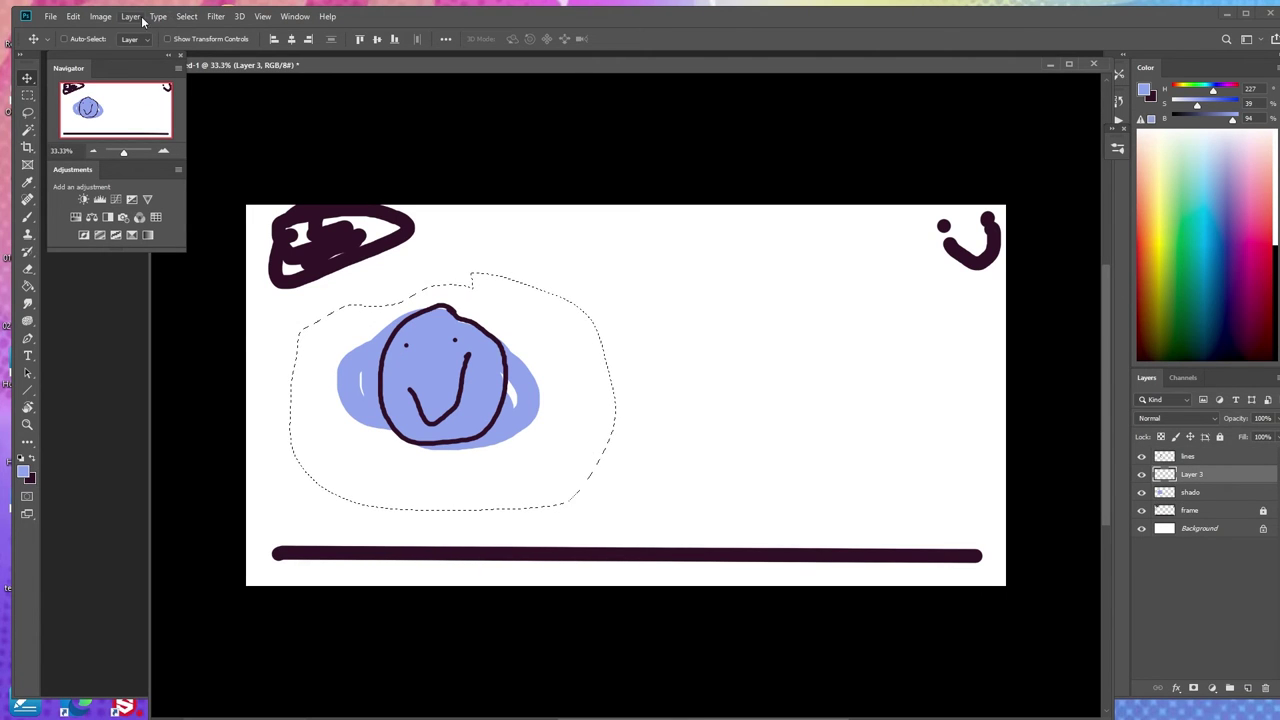
click(186, 16)
click(205, 48)
Add two new layers above the lines layer and make Layer 4 active.
click(1205, 459)
click(1208, 477)
click(1205, 460)
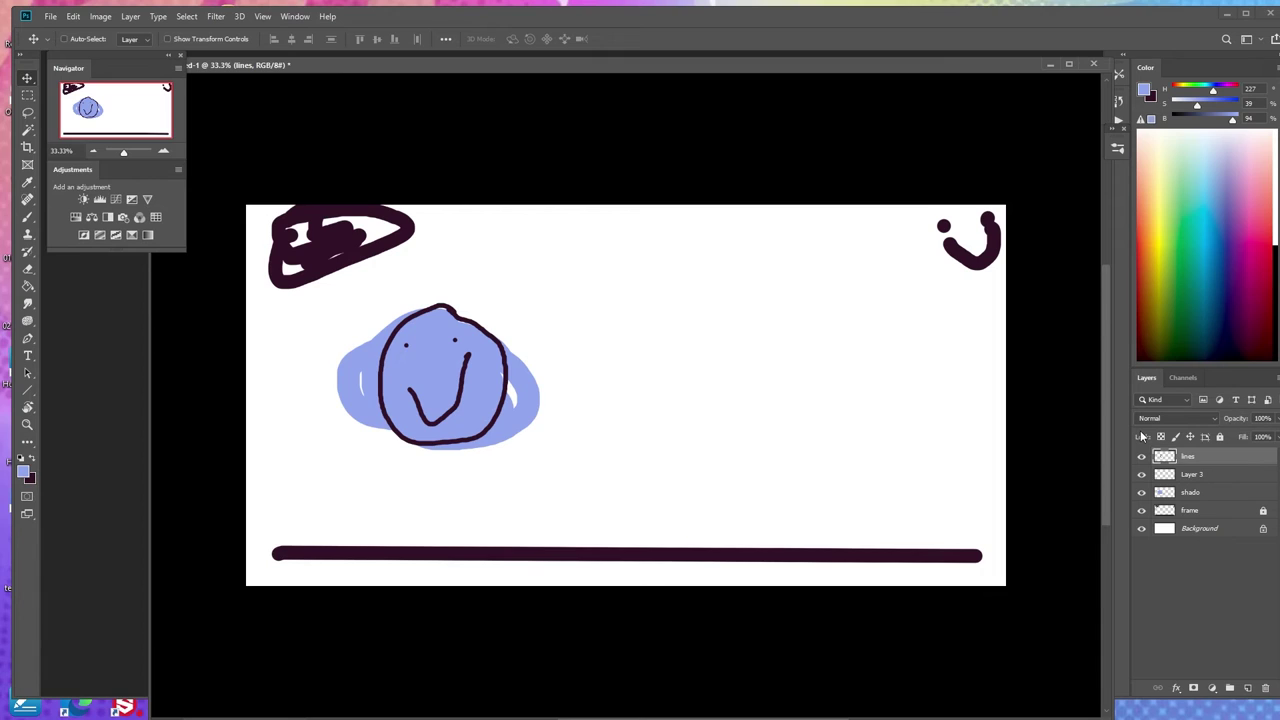
click(1240, 687)
click(1240, 687)
click(1216, 476)
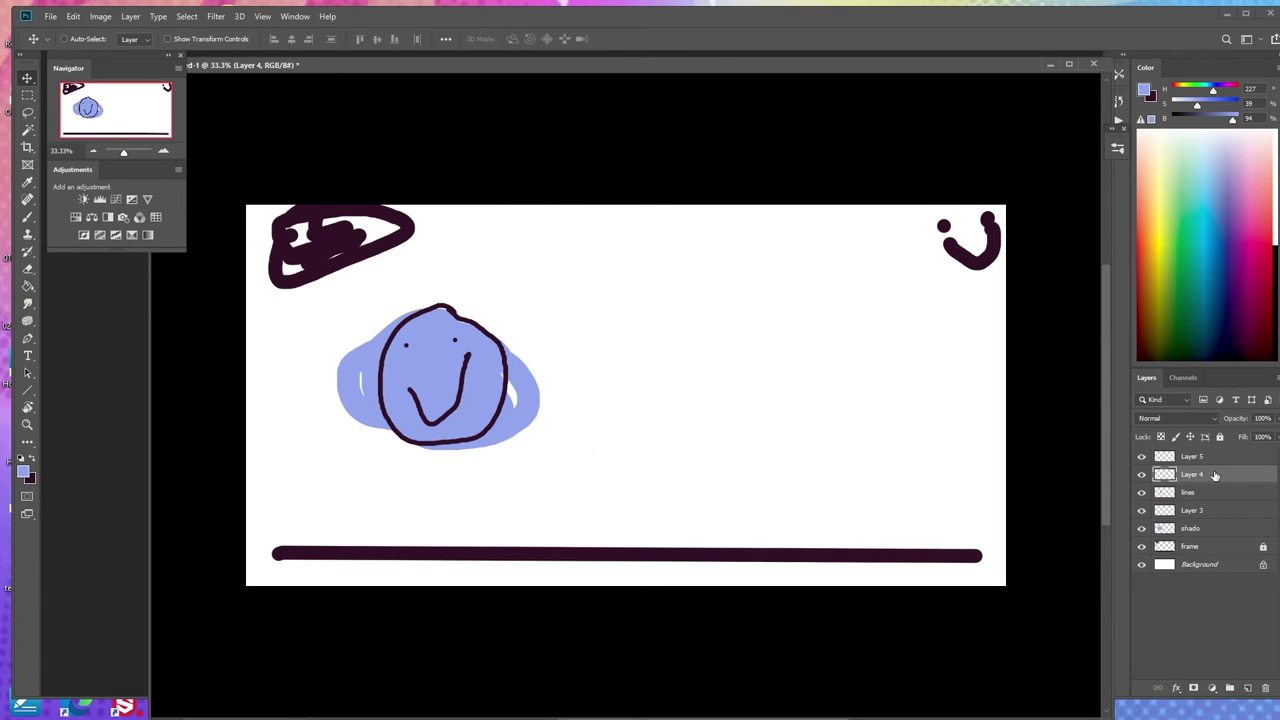
Set the brush size to 26 px and hand-letter "New point" in light blue beside the face on Layer 4.
click(29, 218)
right_click(571, 360)
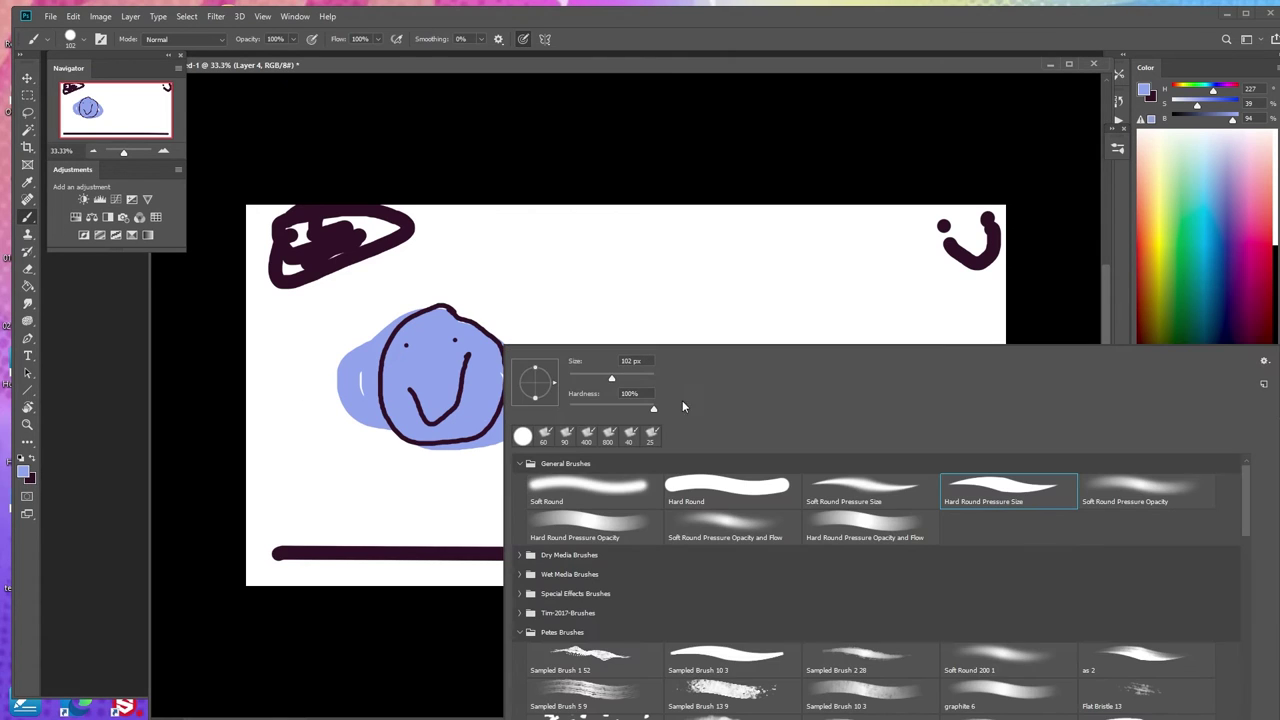
click(580, 375)
click(652, 332)
click(653, 286)
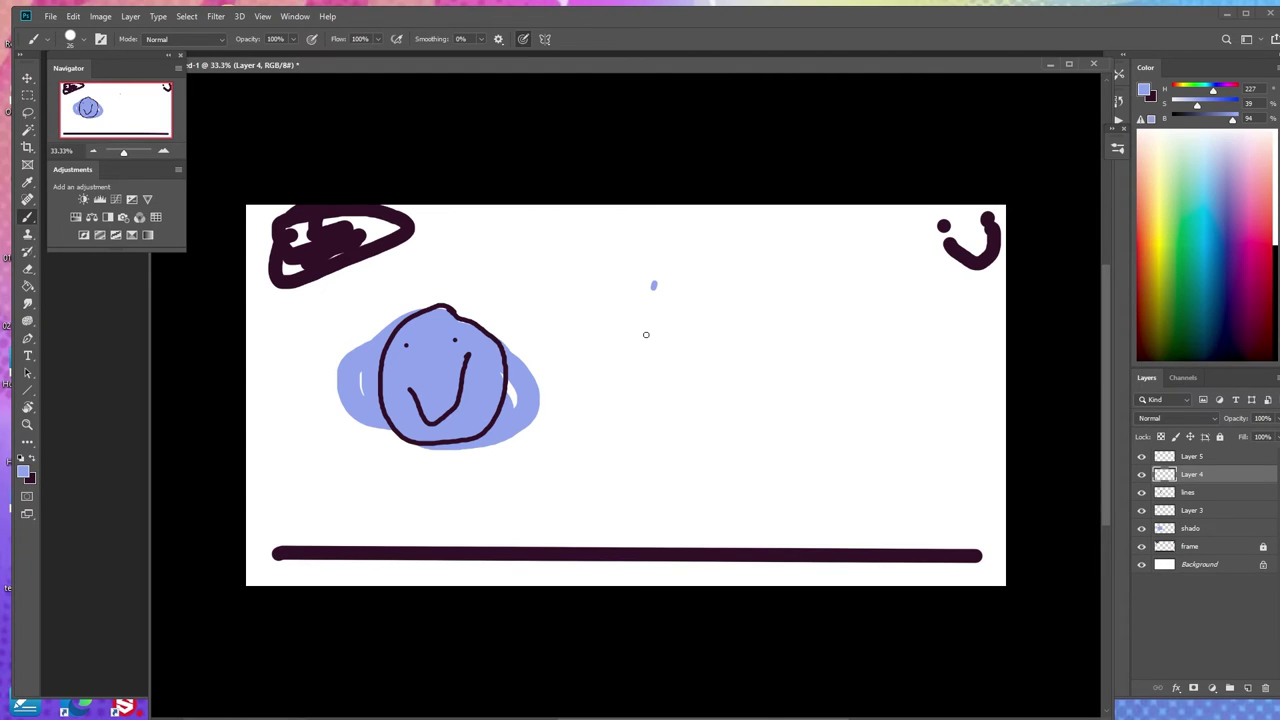
mouse_move(617, 378)
mouse_down()
mouse_move(621, 355)
mouse_move(643, 350)
mouse_move(660, 370)
mouse_move(737, 340)
mouse_up()
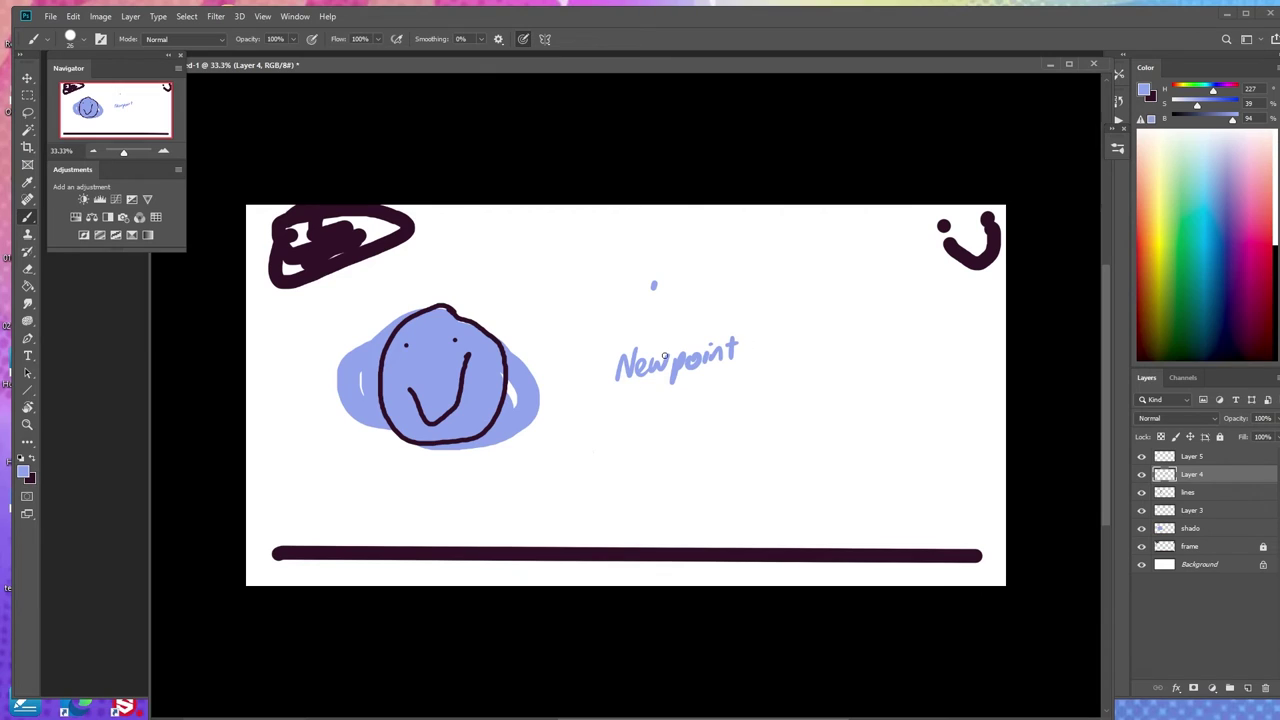
Draw three list entries marked x, y and z with squiggly placeholder text beneath the "New point" lettering.
drag(626, 400, 636, 398)
mouse_move(641, 394)
mouse_down()
mouse_move(675, 385)
mouse_move(724, 390)
mouse_up()
drag(629, 416, 642, 423)
mouse_move(652, 414)
mouse_down()
mouse_move(638, 436)
mouse_move(728, 410)
mouse_up()
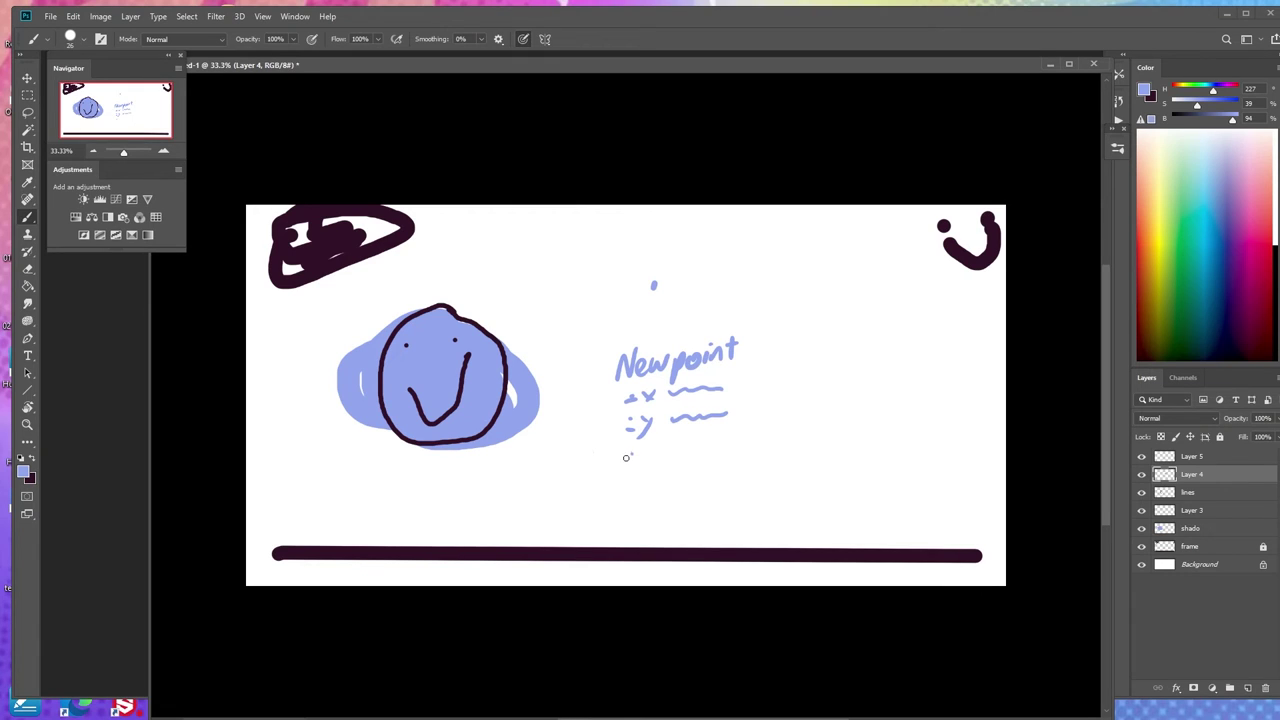
drag(625, 457, 635, 456)
drag(640, 447, 654, 460)
drag(674, 444, 732, 439)
Draw a box with two small tags on its upper edge around the note, and move the note down beside the face.
mouse_move(743, 323)
mouse_down()
mouse_move(611, 334)
mouse_move(605, 389)
mouse_move(635, 467)
mouse_move(757, 448)
mouse_move(760, 337)
mouse_move(730, 322)
mouse_up()
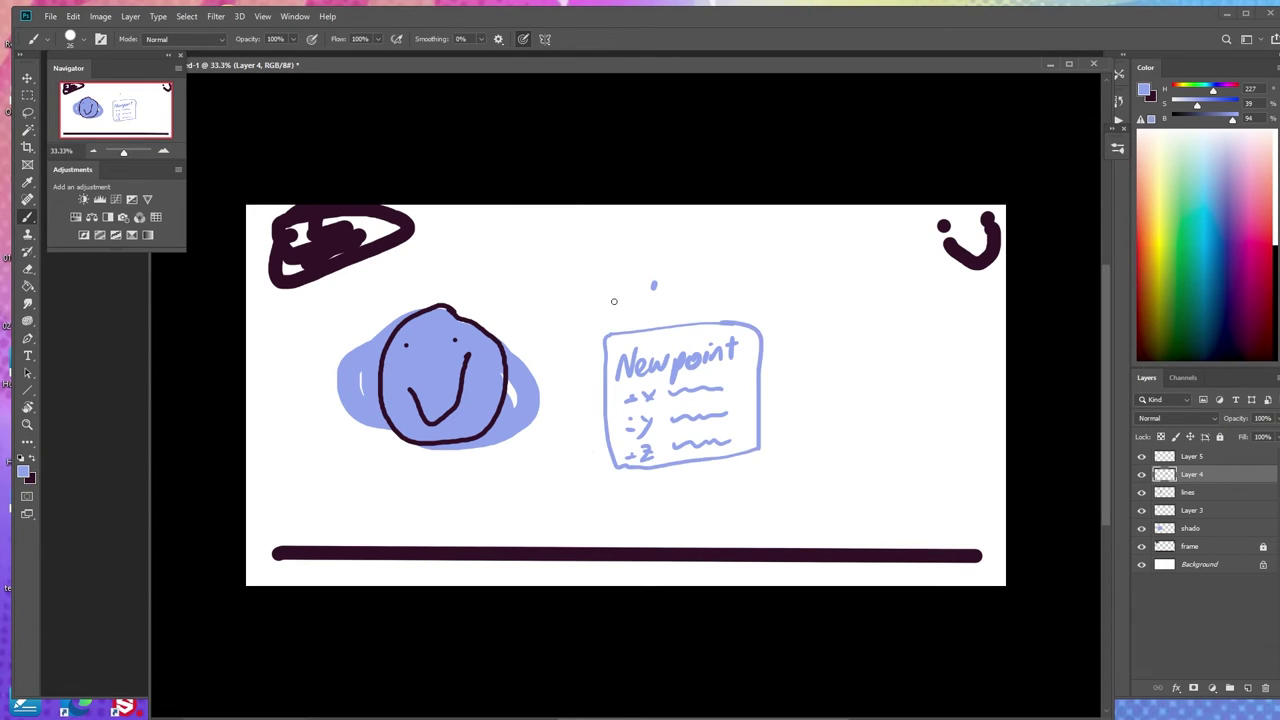
mouse_move(621, 330)
mouse_down()
mouse_move(621, 312)
mouse_move(630, 322)
mouse_up()
drag(742, 324, 752, 300)
key(v)
drag(720, 402, 705, 476)
Recolor the note dark purple by clipping a new layer to Layer 4 and filling it with the color sampled from the frame artwork.
click(1248, 688)
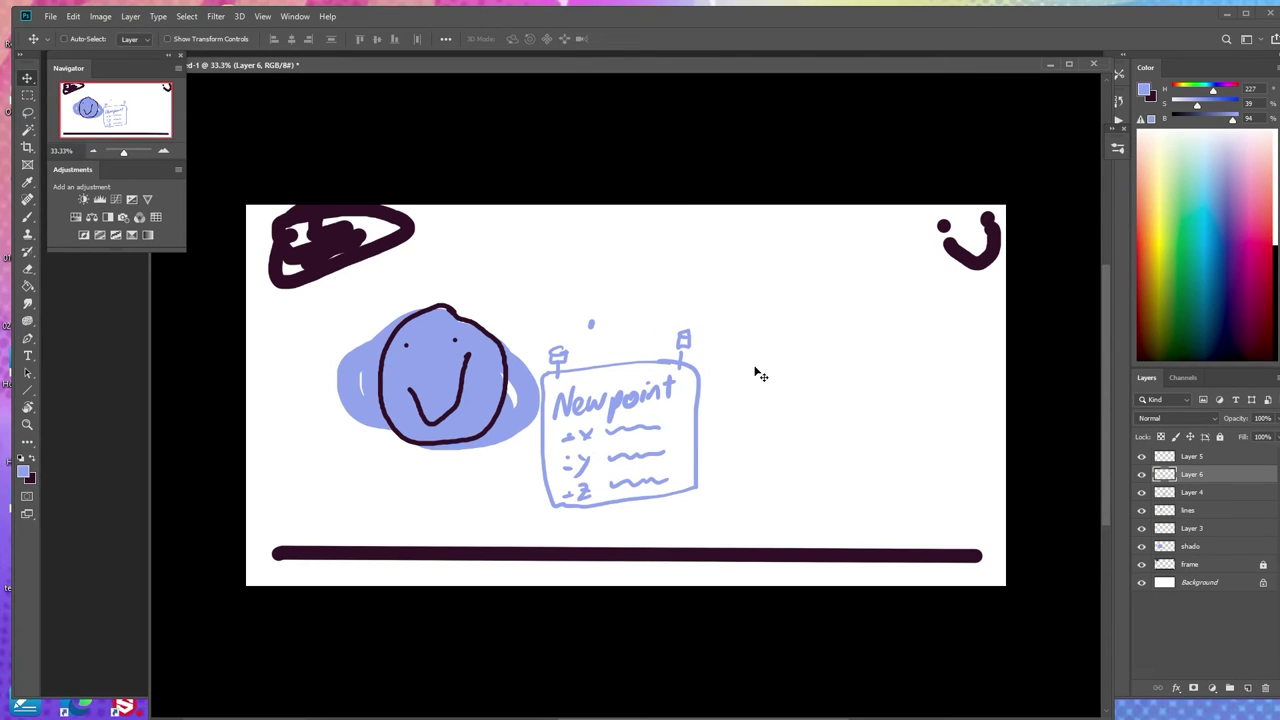
alt+click(1196, 480)
click(28, 287)
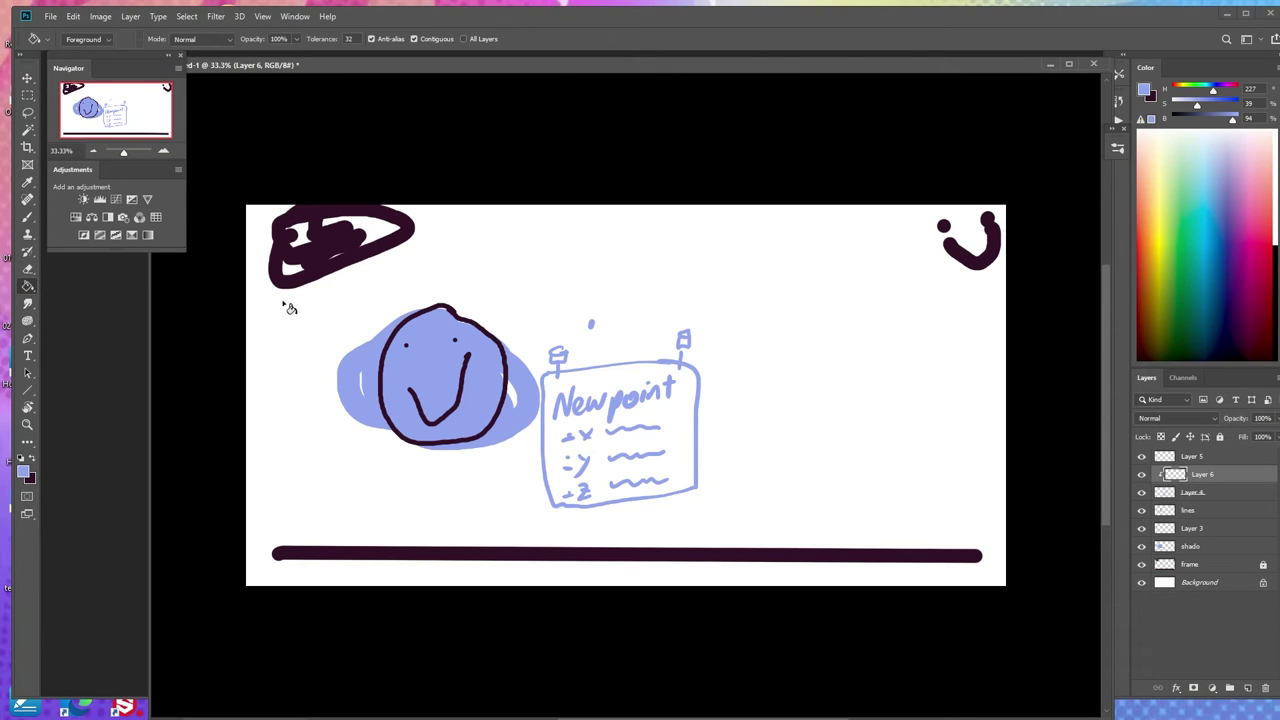
alt+click(360, 235)
click(757, 371)
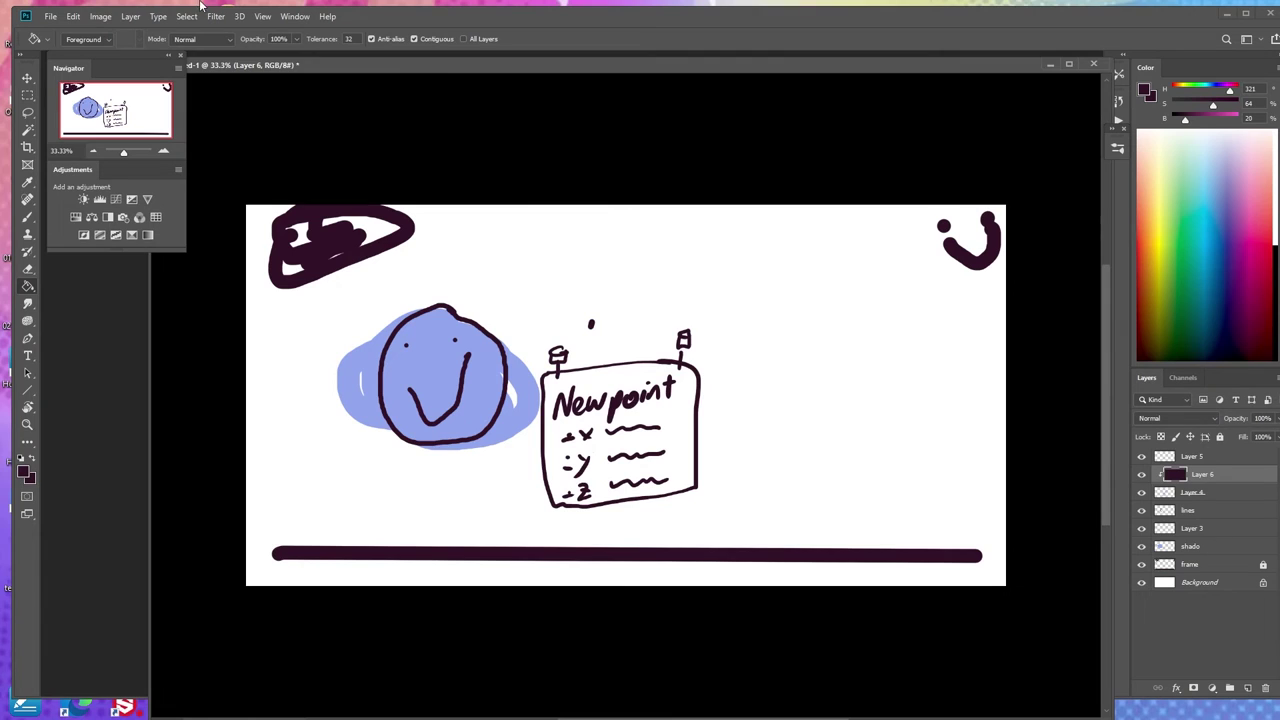
Merge the clipped color layer into Layer 4, and merge the result into the lines layer.
right_click(1209, 491)
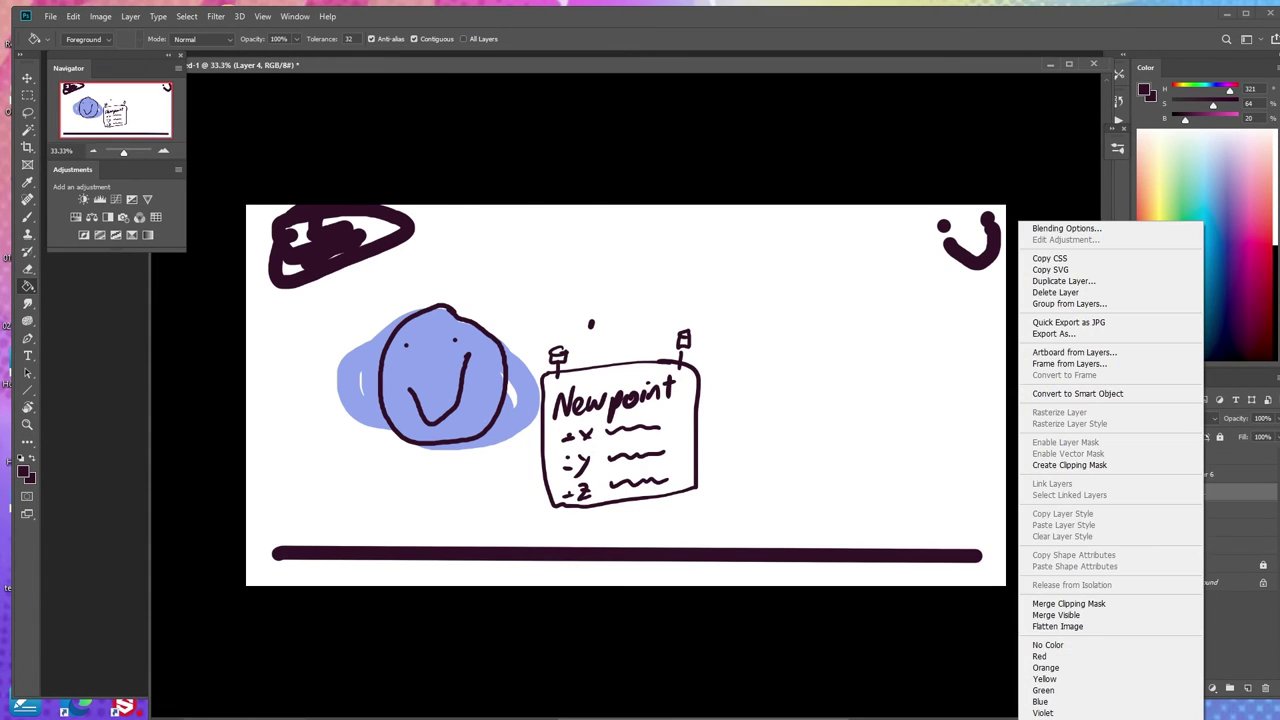
key(Escape)
click(1228, 480)
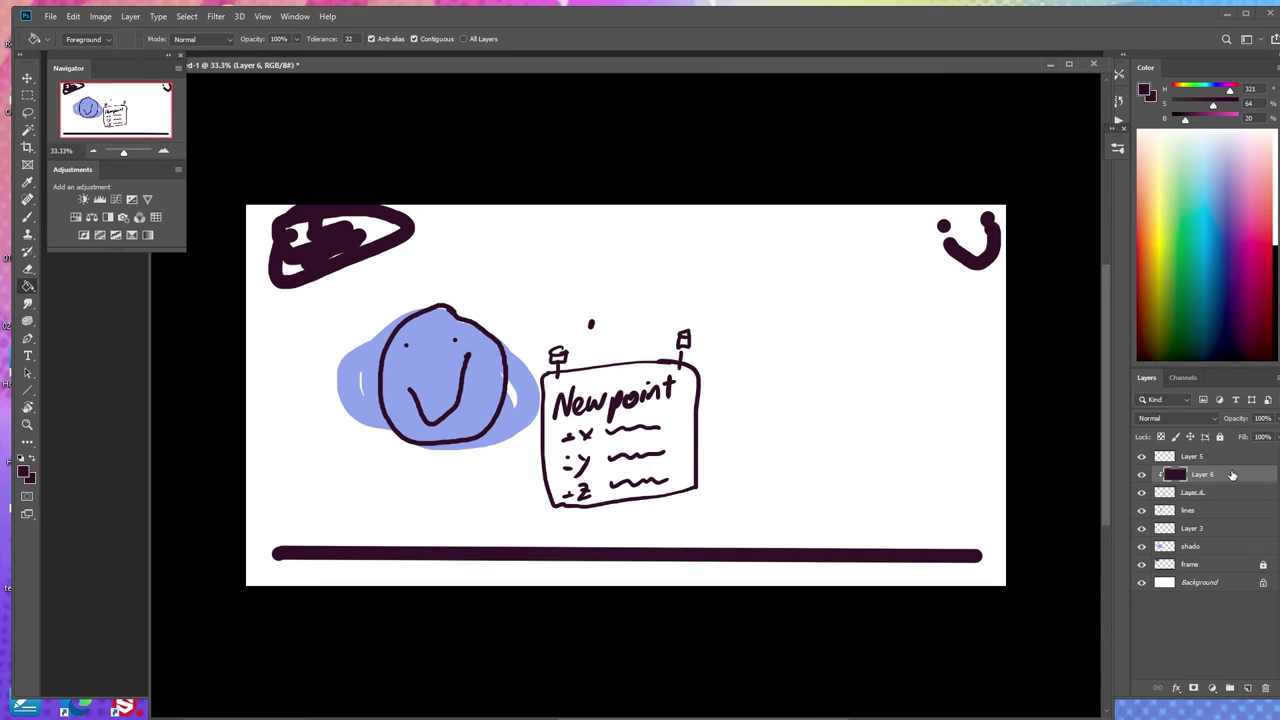
key(b)
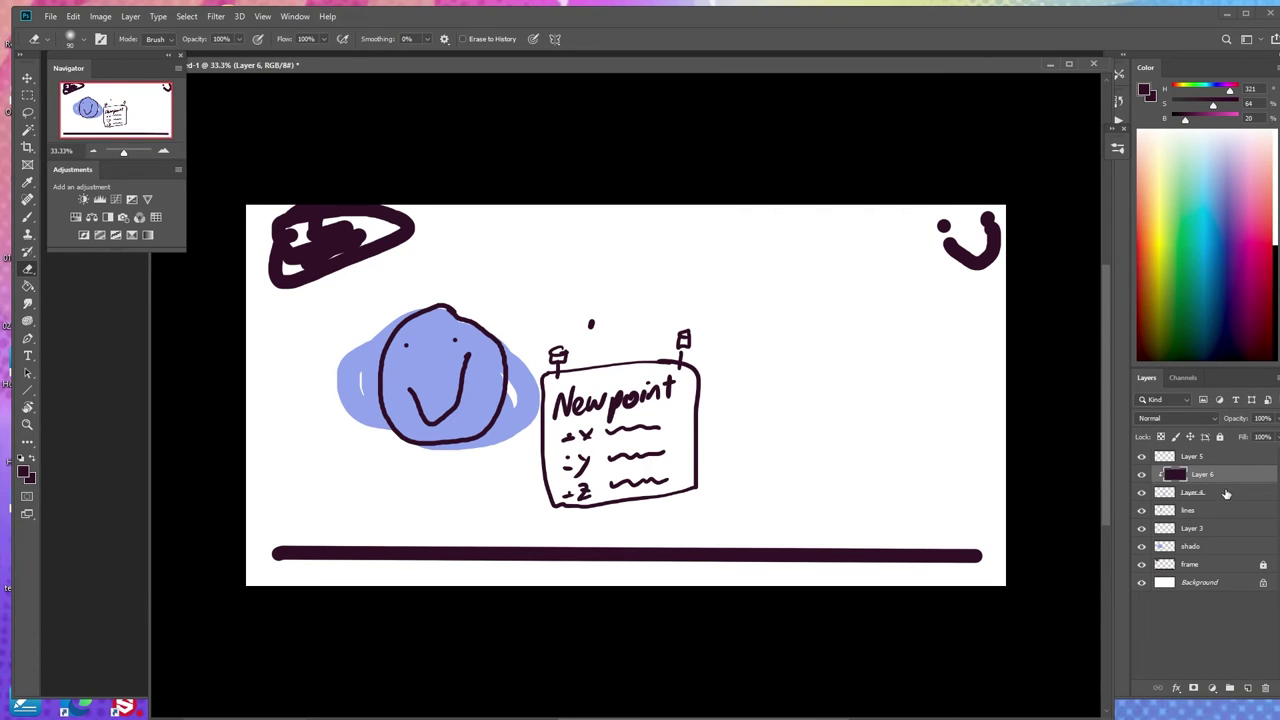
key(ctrl+e)
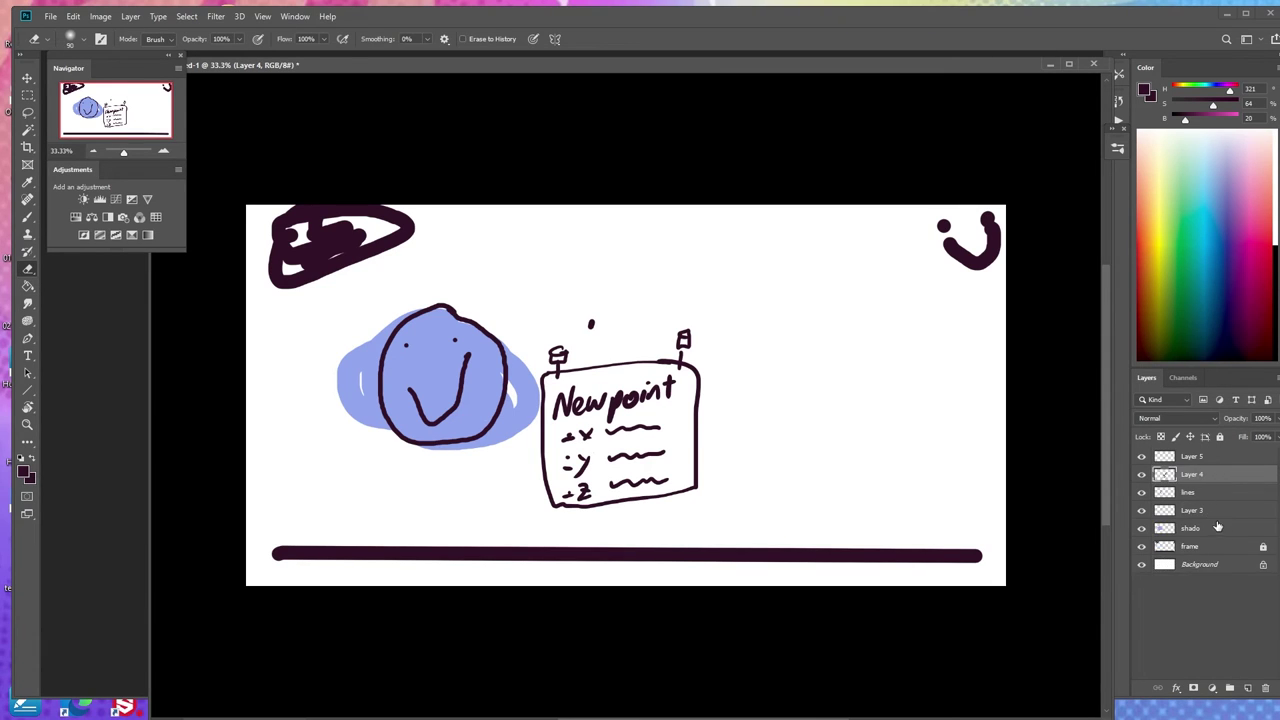
key(ctrl+e)
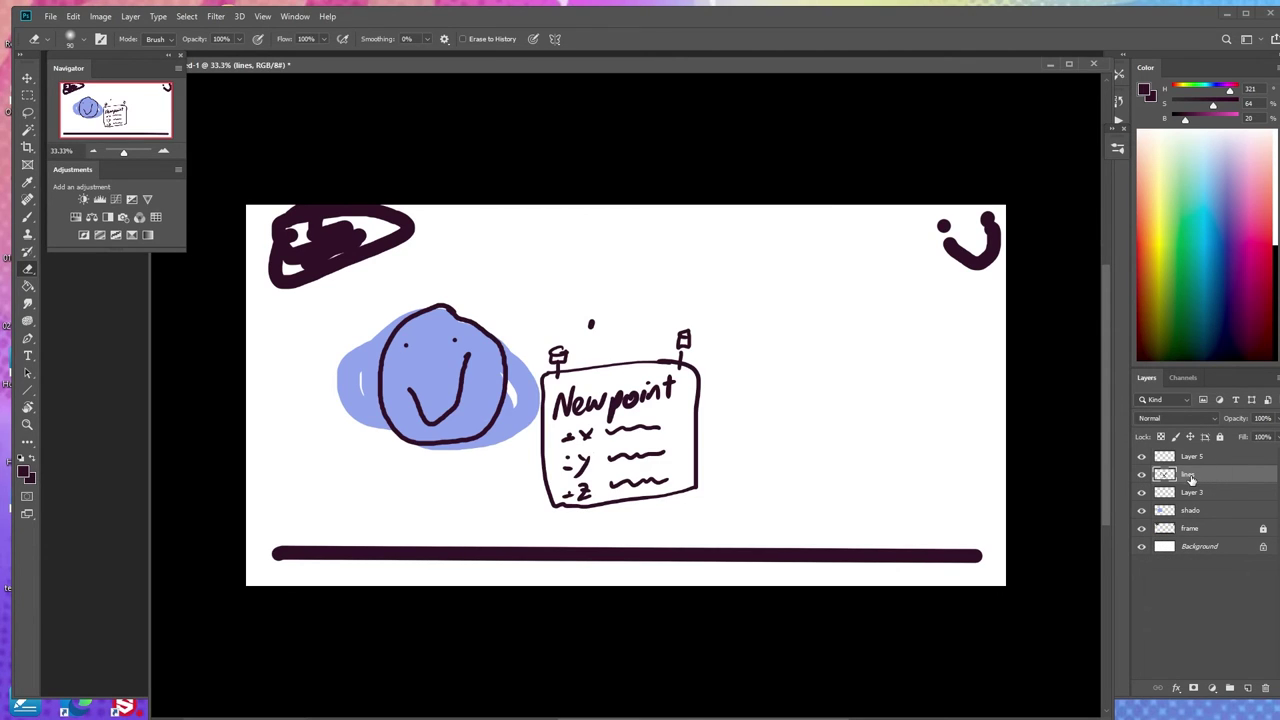
double_click(1188, 475)
click(1240, 477)
click(1230, 512)
click(1205, 530)
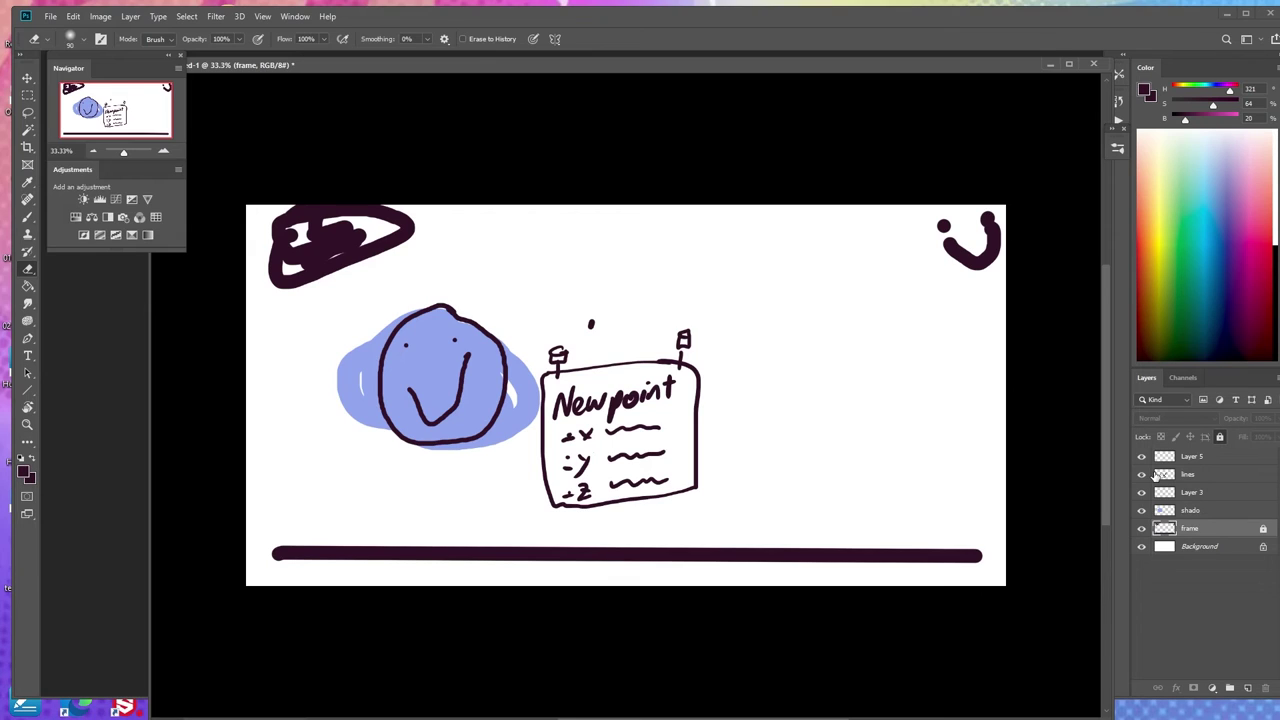
Delete every layer above the Background, unlocking the frame layer before removing it.
click(1230, 457)
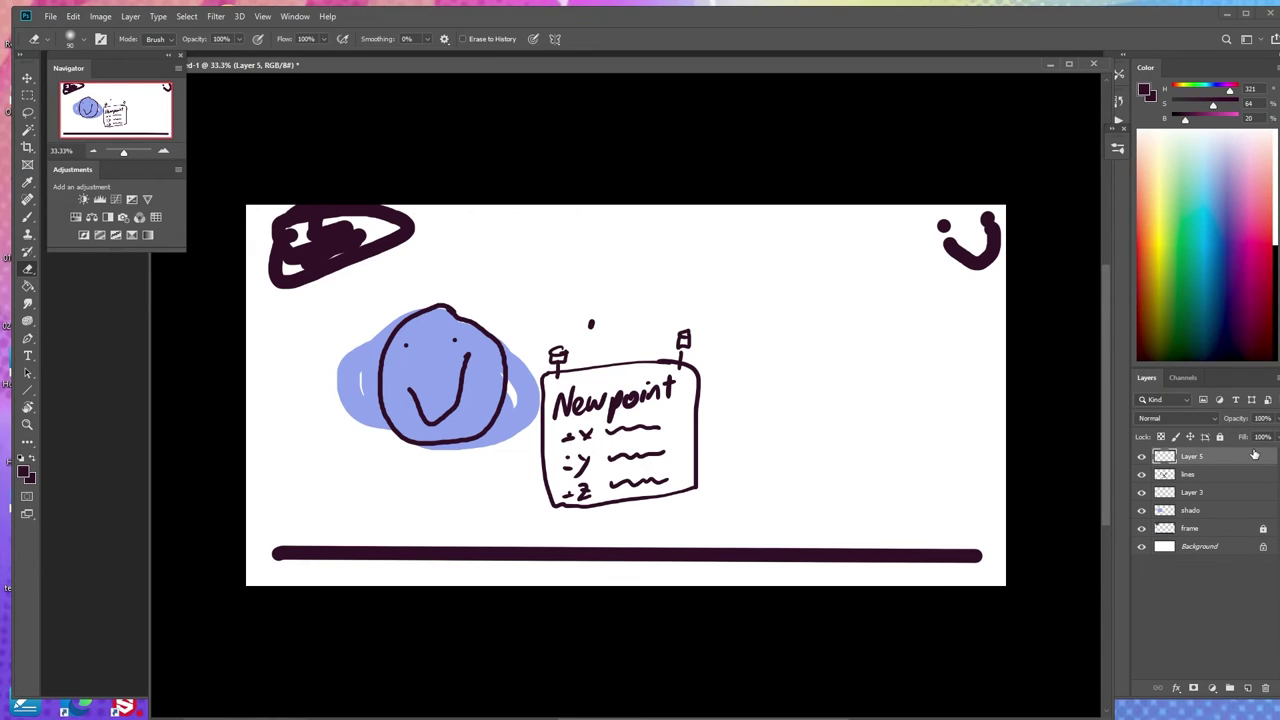
key(Delete)
key(Delete)
key(Delete)
key(Delete)
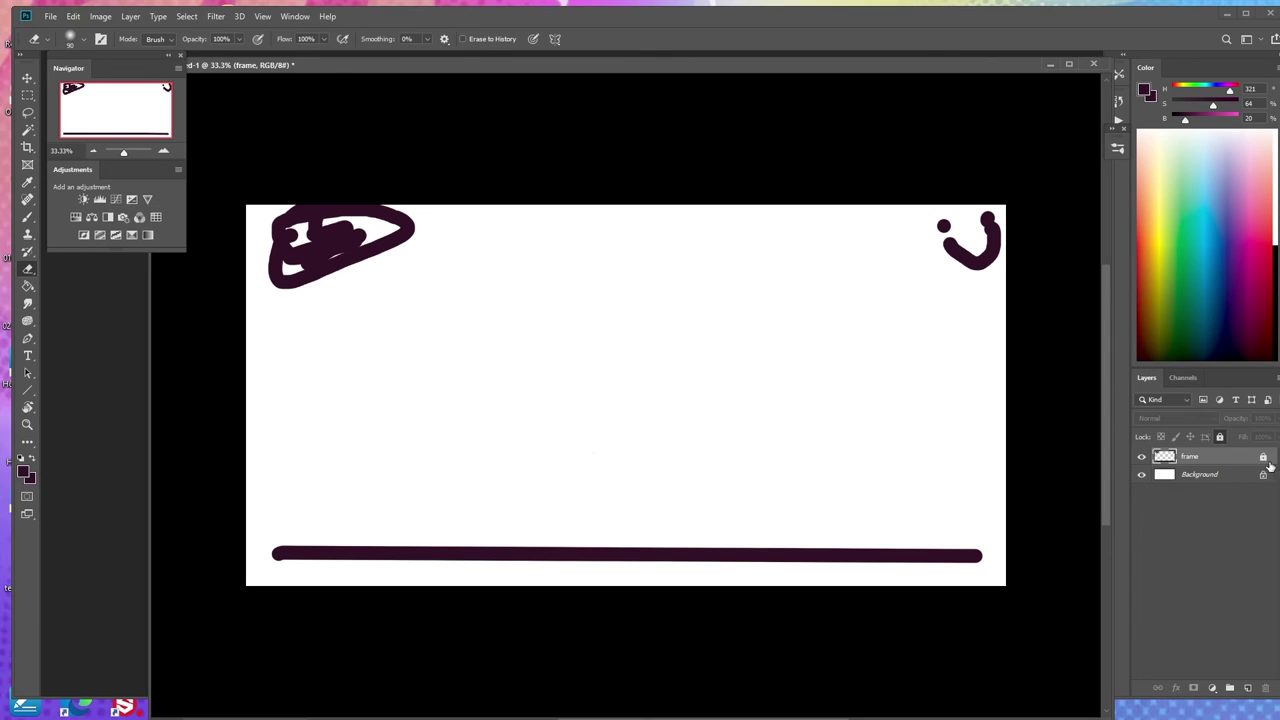
click(1264, 458)
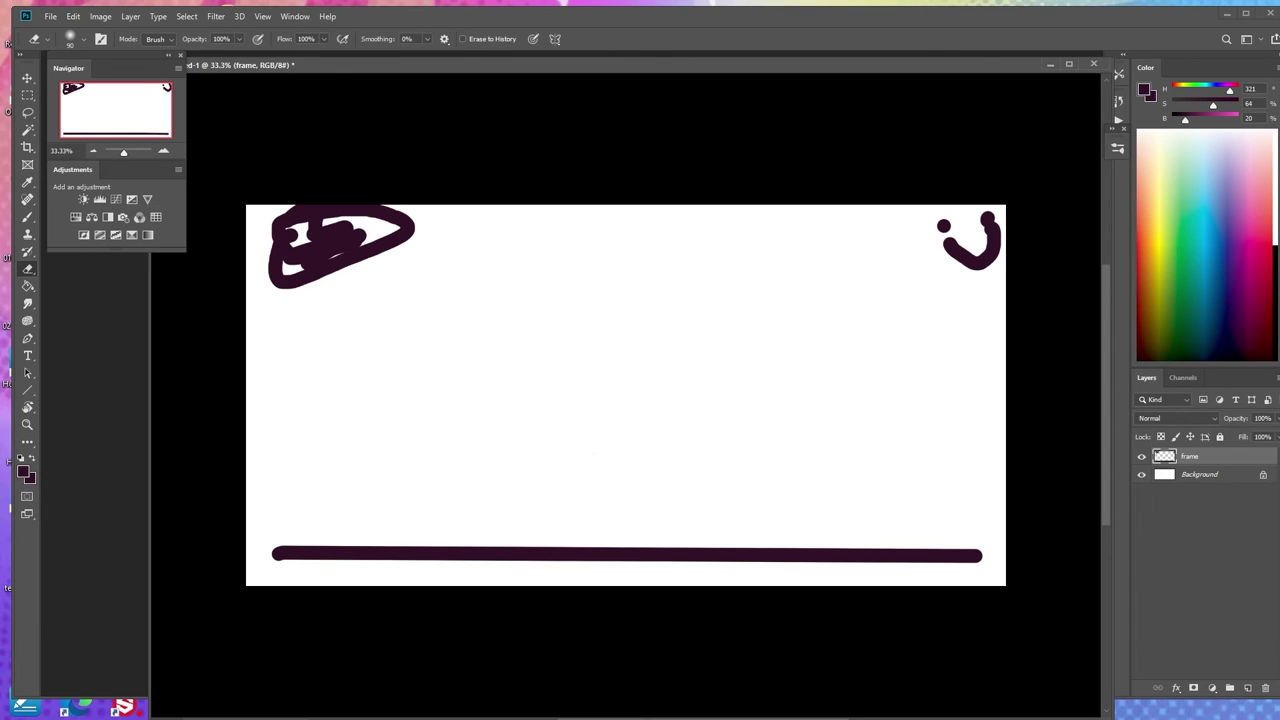
key(Delete)
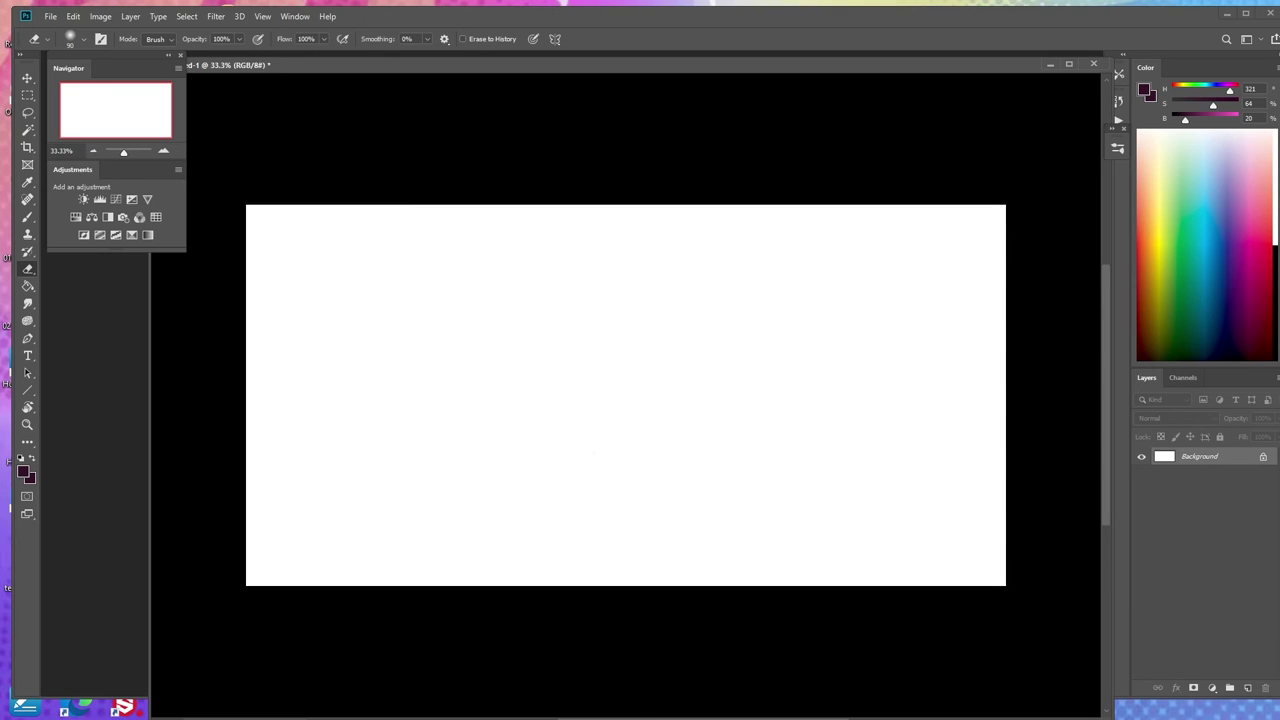
Undo the soft test stroke and switch the eraser to the Hard Round Pressure Size brush at 42 px.
drag(283, 232, 284, 270)
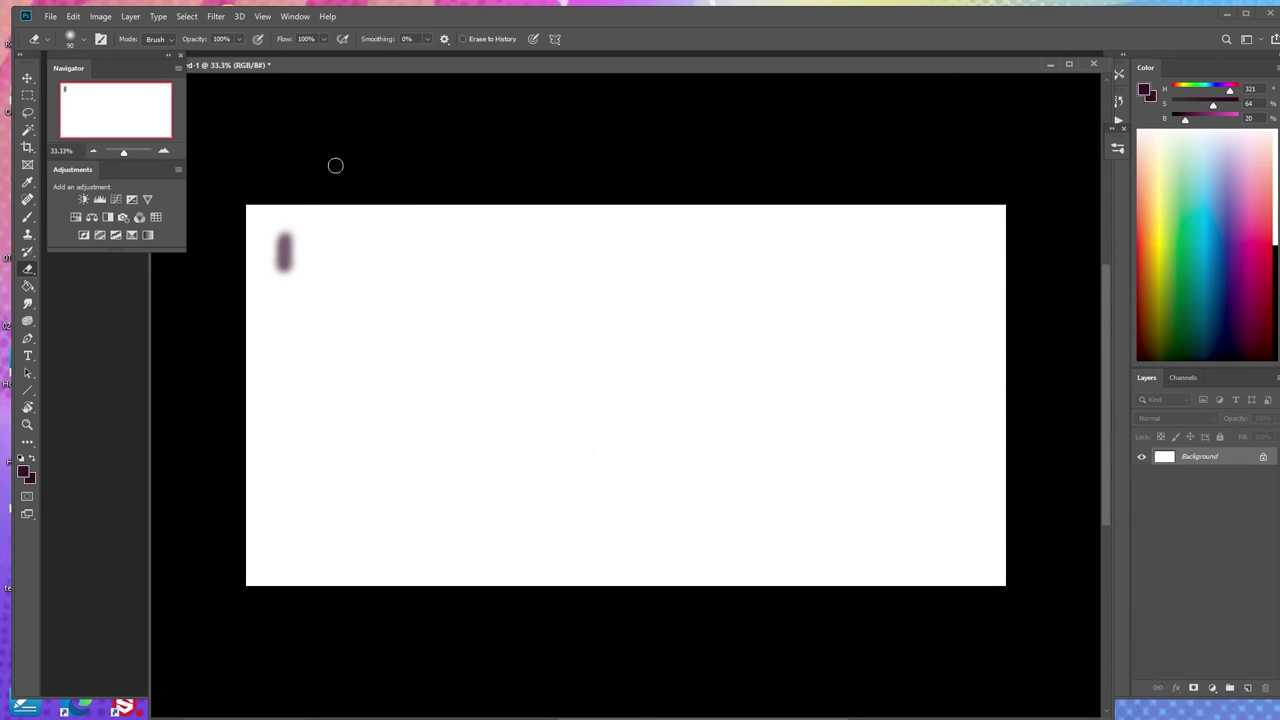
key(ctrl+z)
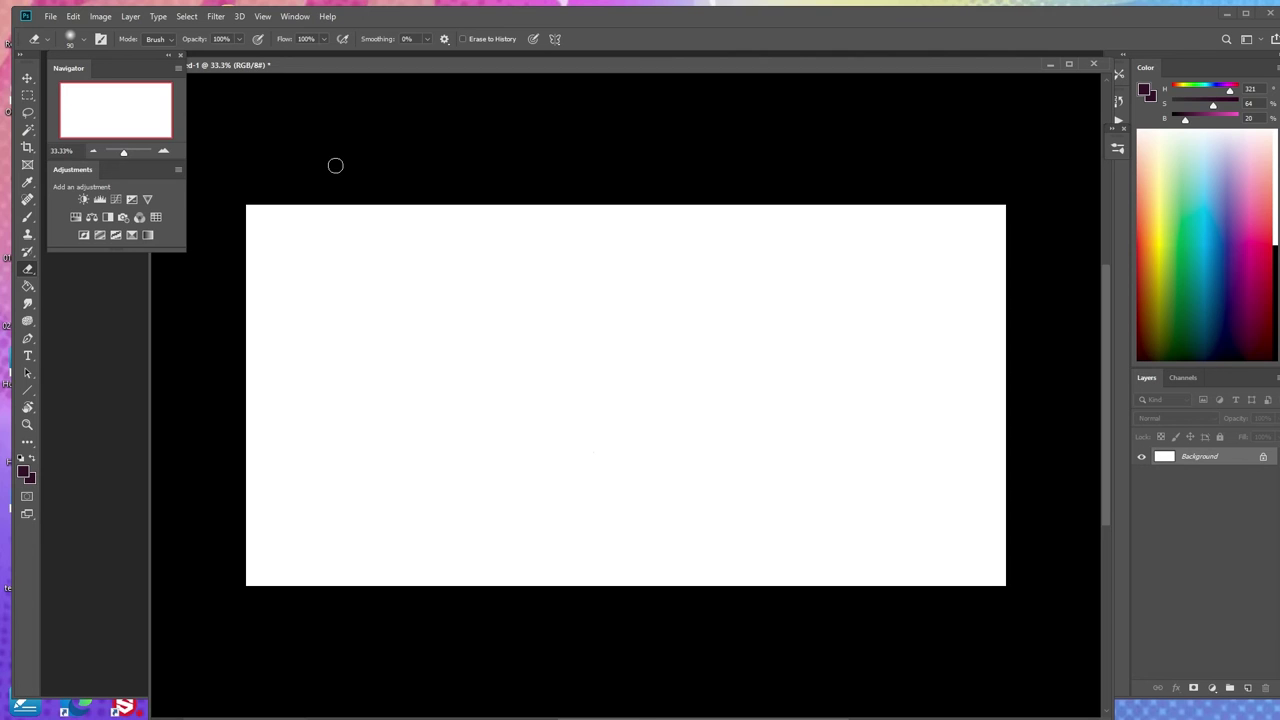
click(1117, 147)
click(993, 241)
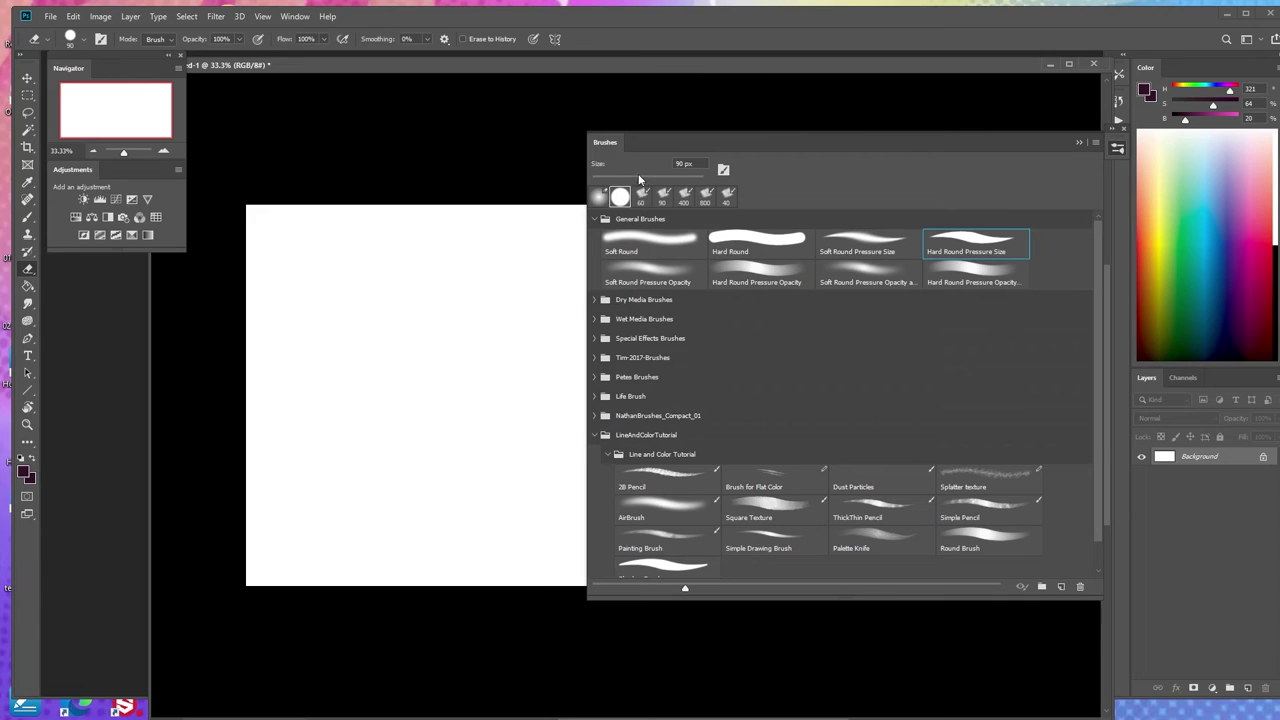
click(480, 126)
Handwrite the headline "Bizarre deep sea creature bristling w/ teeth" along the upper edge of the blank canvas.
mouse_move(273, 230)
mouse_down()
mouse_move(272, 258)
mouse_move(300, 231)
mouse_move(294, 252)
mouse_move(307, 251)
mouse_up()
mouse_move(316, 232)
mouse_down()
mouse_move(400, 215)
mouse_move(426, 246)
mouse_move(464, 223)
mouse_move(500, 238)
mouse_move(550, 218)
mouse_move(578, 234)
mouse_move(589, 218)
mouse_move(594, 229)
mouse_move(622, 217)
mouse_move(681, 233)
mouse_move(689, 215)
mouse_move(690, 233)
mouse_move(712, 219)
mouse_move(713, 234)
mouse_move(724, 218)
mouse_move(764, 218)
mouse_up()
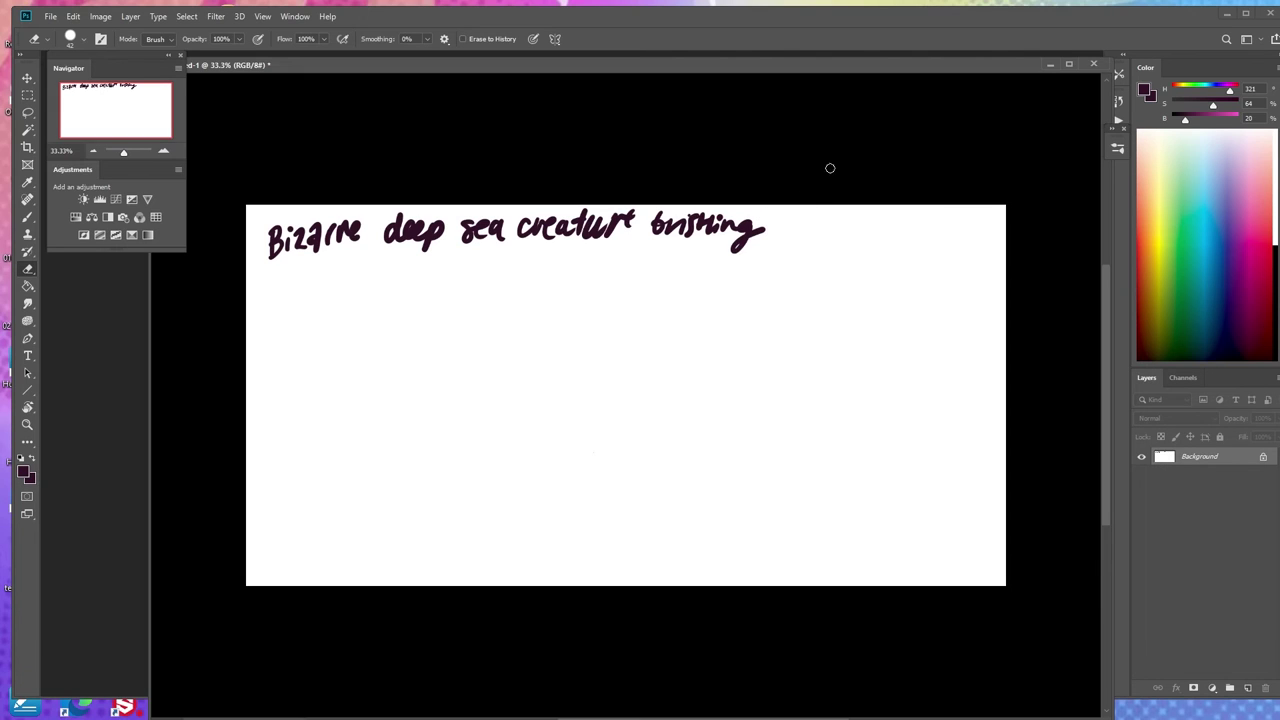
mouse_move(787, 222)
mouse_down()
mouse_move(817, 224)
mouse_move(808, 247)
mouse_move(852, 243)
mouse_up()
mouse_move(844, 232)
mouse_down()
mouse_move(904, 243)
mouse_move(914, 227)
mouse_up()
drag(925, 214, 940, 244)
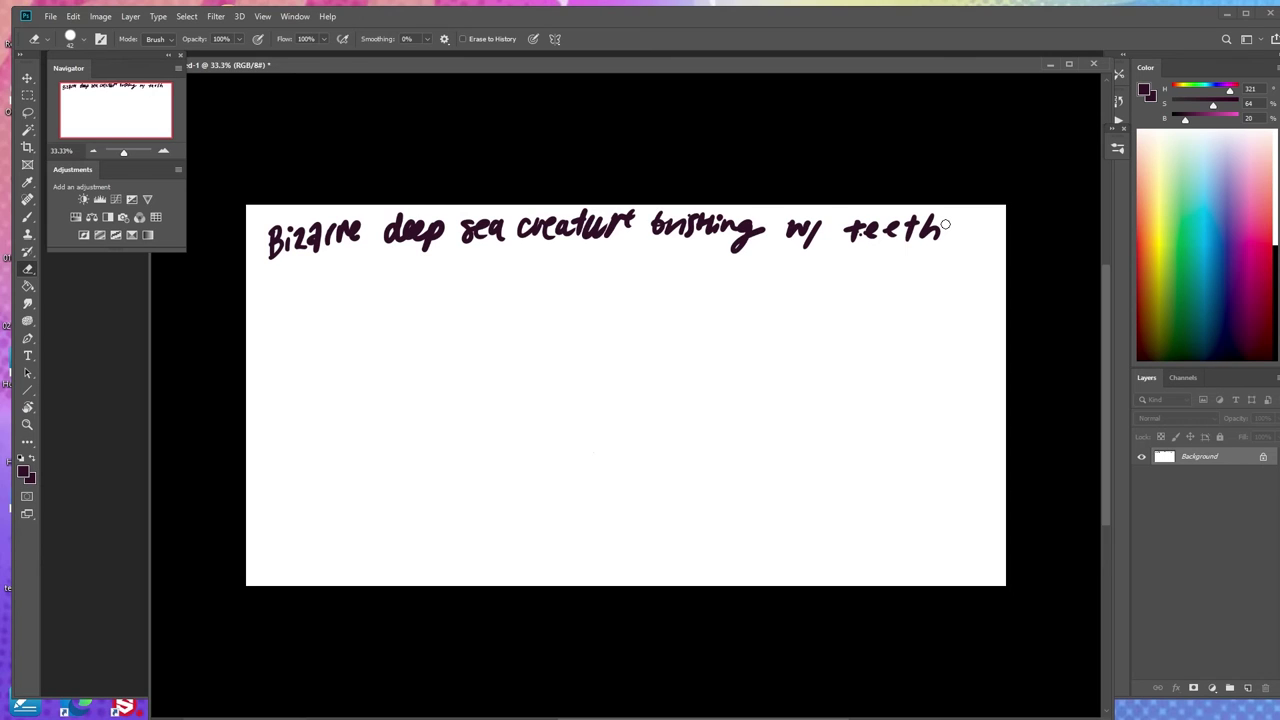
Handwrite "is 'totally unique' scientists" as the headline's second line.
drag(288, 266, 292, 288)
mouse_move(309, 270)
mouse_down()
mouse_move(300, 290)
mouse_move(344, 274)
mouse_move(354, 288)
mouse_up()
drag(348, 270, 364, 268)
mouse_move(362, 262)
mouse_down()
mouse_move(366, 290)
mouse_move(372, 268)
mouse_up()
mouse_move(386, 258)
mouse_down()
mouse_move(384, 284)
mouse_move(394, 266)
mouse_up()
mouse_move(404, 270)
mouse_down()
mouse_move(406, 284)
mouse_move(426, 284)
mouse_up()
drag(432, 266, 444, 268)
drag(446, 266, 412, 304)
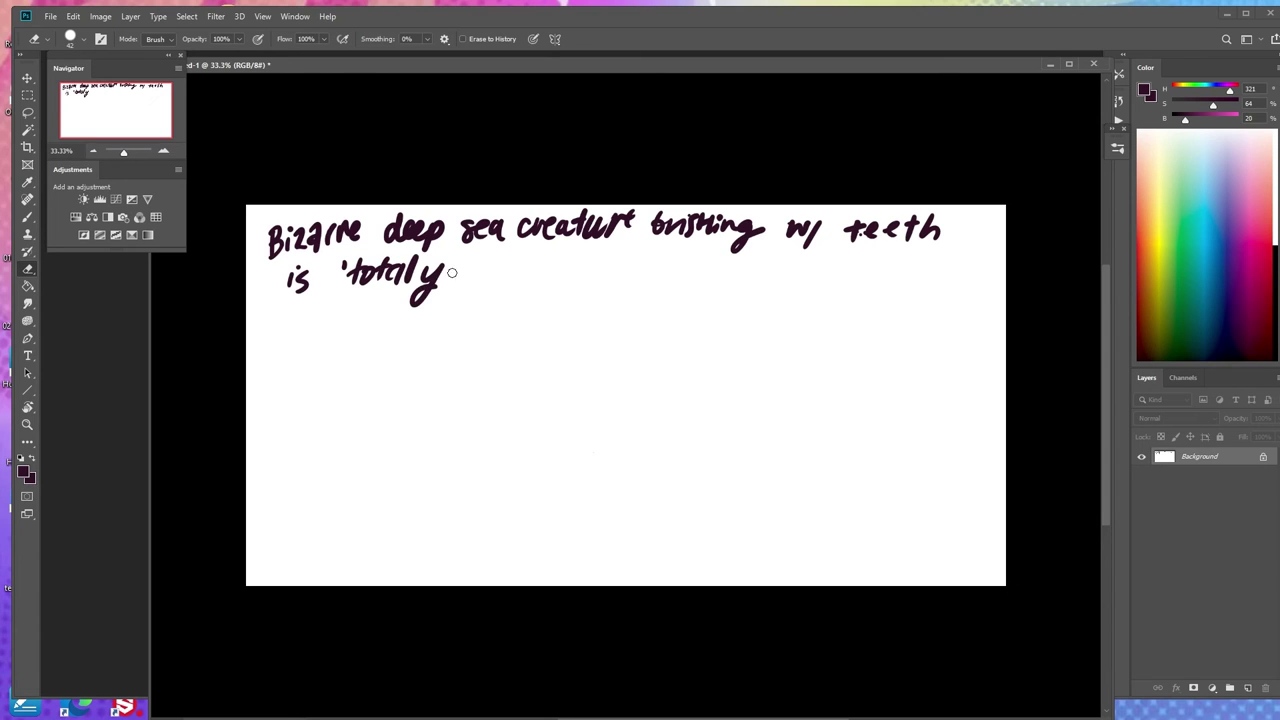
mouse_move(482, 258)
mouse_down()
mouse_move(539, 257)
mouse_move(601, 266)
mouse_move(607, 252)
mouse_move(640, 271)
mouse_move(646, 257)
mouse_move(720, 270)
mouse_up()
mouse_move(730, 258)
mouse_down()
mouse_move(742, 256)
mouse_move(736, 268)
mouse_up()
mouse_move(756, 252)
mouse_down()
mouse_move(744, 272)
mouse_move(776, 272)
mouse_up()
drag(756, 256, 762, 256)
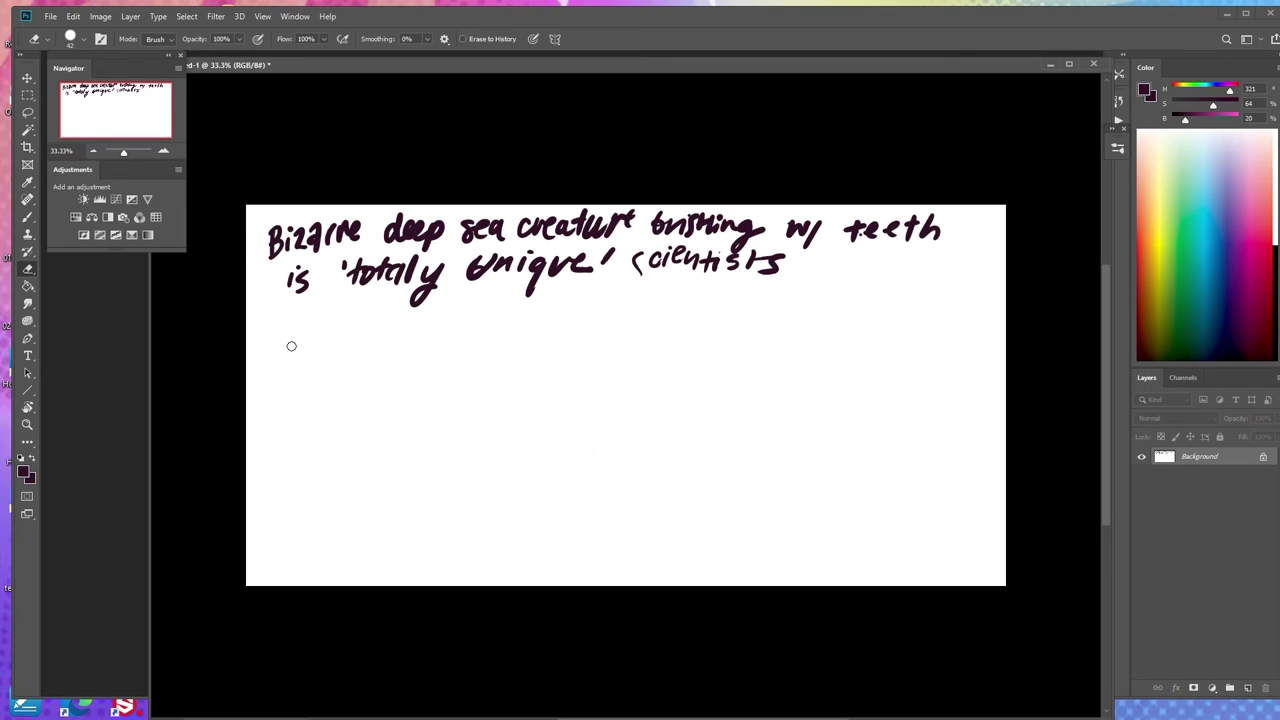
Write the notes "deep sea creatures" and "teeth" as dashed list items below the headline, with a small tooth doodle beside "teeth".
drag(289, 346, 296, 351)
mouse_move(326, 340)
mouse_down()
mouse_move(316, 358)
mouse_move(454, 328)
mouse_move(510, 334)
mouse_up()
mouse_move(292, 392)
mouse_down()
mouse_move(274, 402)
mouse_move(306, 408)
mouse_move(326, 388)
mouse_move(376, 398)
mouse_move(424, 386)
mouse_move(418, 370)
mouse_up()
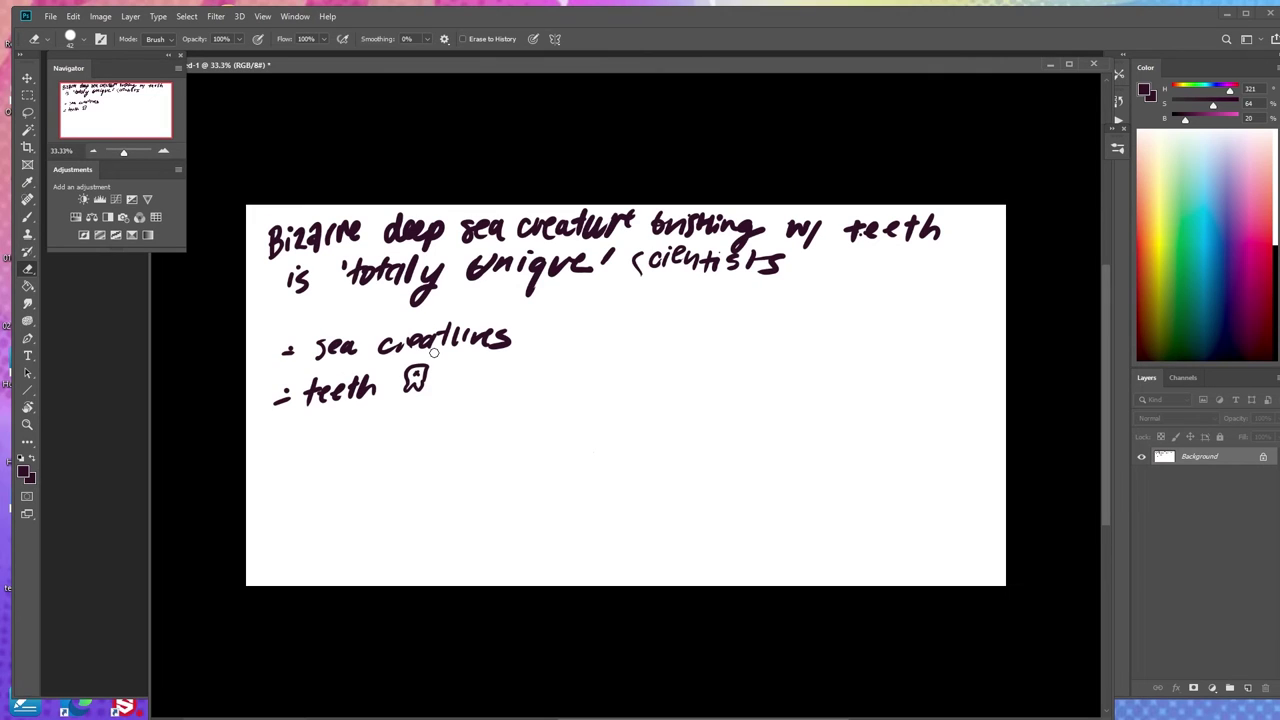
mouse_move(346, 330)
mouse_down()
mouse_move(352, 318)
mouse_move(378, 324)
mouse_up()
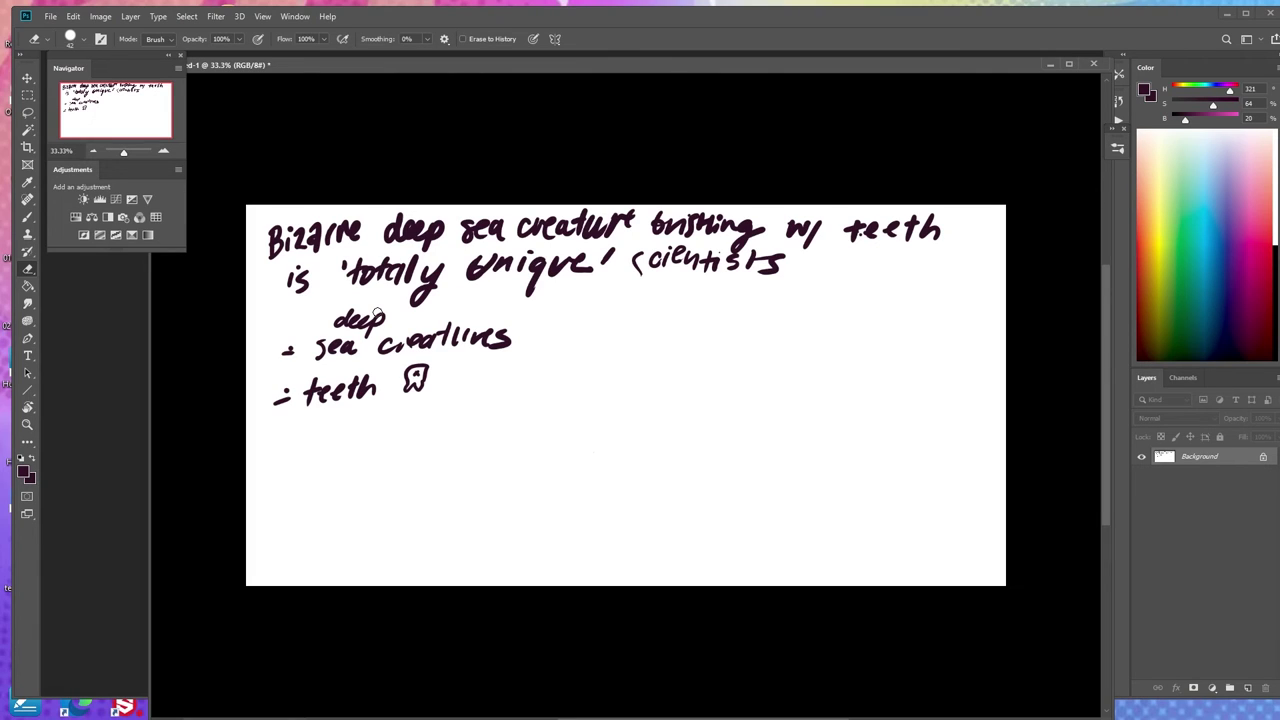
Add "microscopic" as a dashed list item below the teeth note.
click(290, 452)
mouse_move(279, 467)
mouse_down()
mouse_move(309, 446)
mouse_move(327, 464)
mouse_up()
drag(331, 448, 330, 464)
click(331, 432)
mouse_move(353, 452)
mouse_down()
mouse_move(366, 442)
mouse_move(370, 456)
mouse_up()
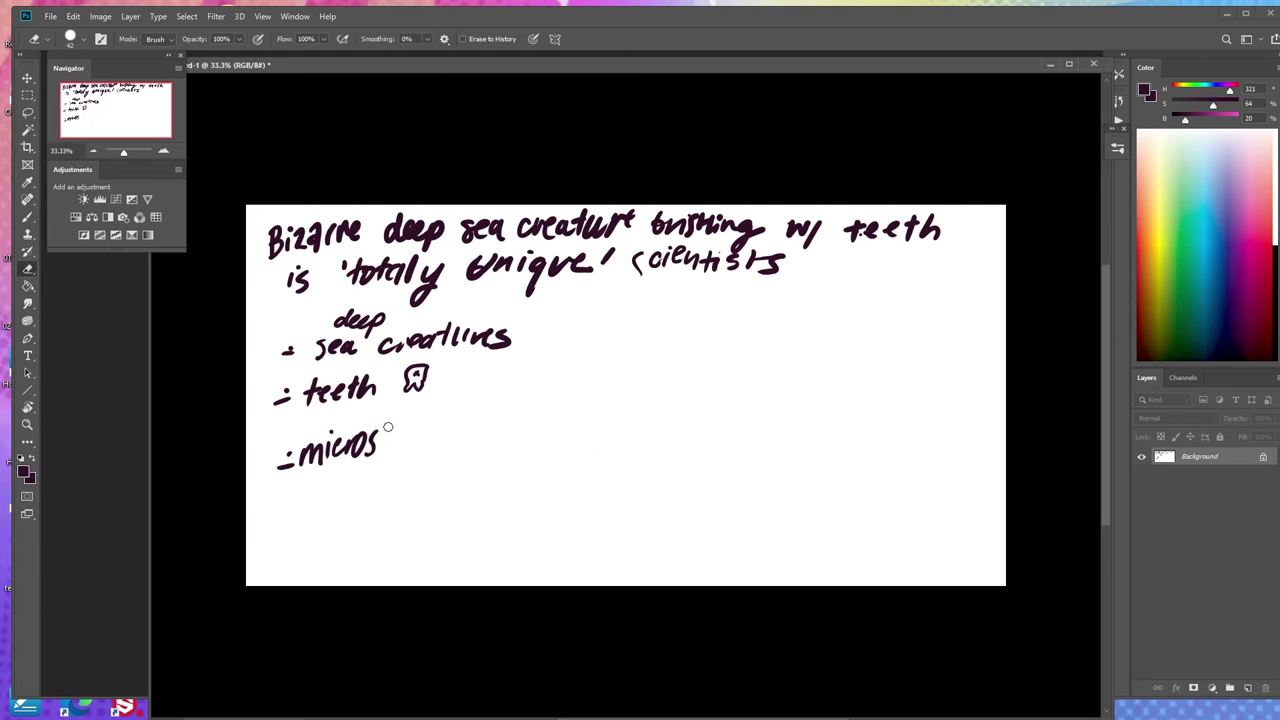
mouse_move(390, 436)
mouse_down()
mouse_move(400, 448)
mouse_move(456, 440)
mouse_up()
click(441, 413)
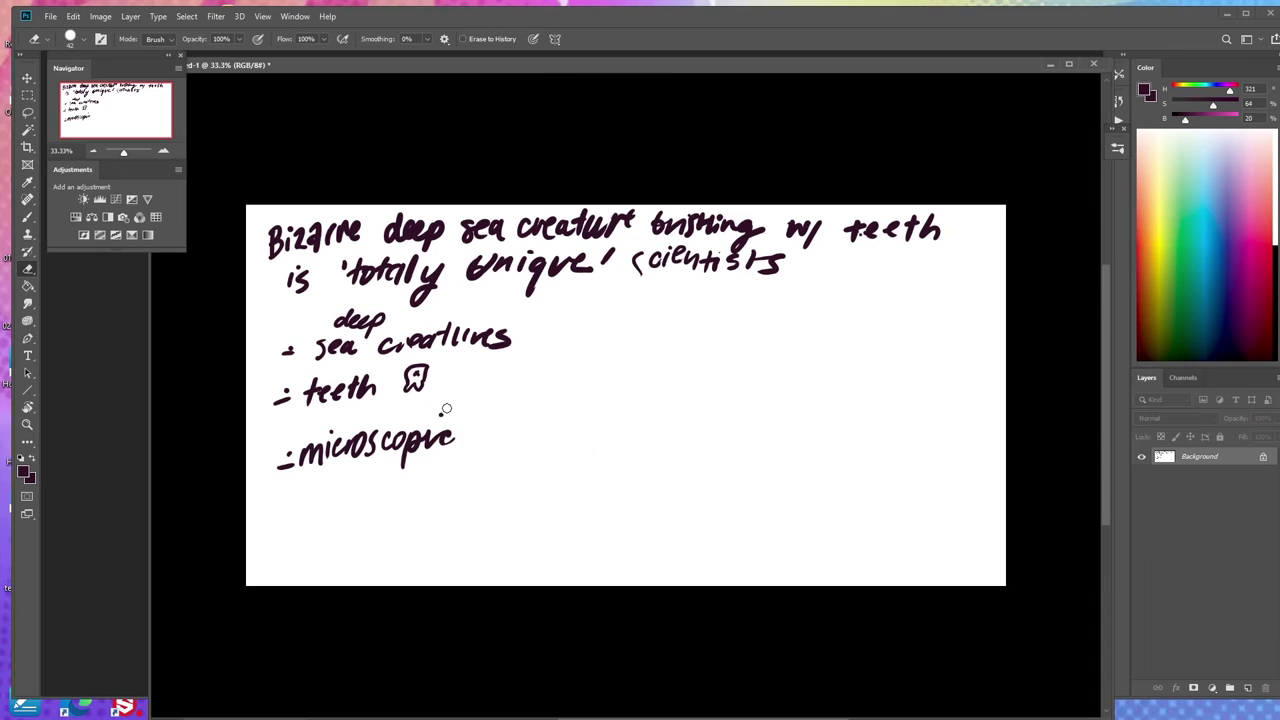
Add the dashed list items "Seamounts" and "Governments x2" below the microscopic note.
click(287, 492)
mouse_move(278, 506)
mouse_down()
mouse_move(306, 494)
mouse_move(326, 516)
mouse_move(439, 506)
mouse_up()
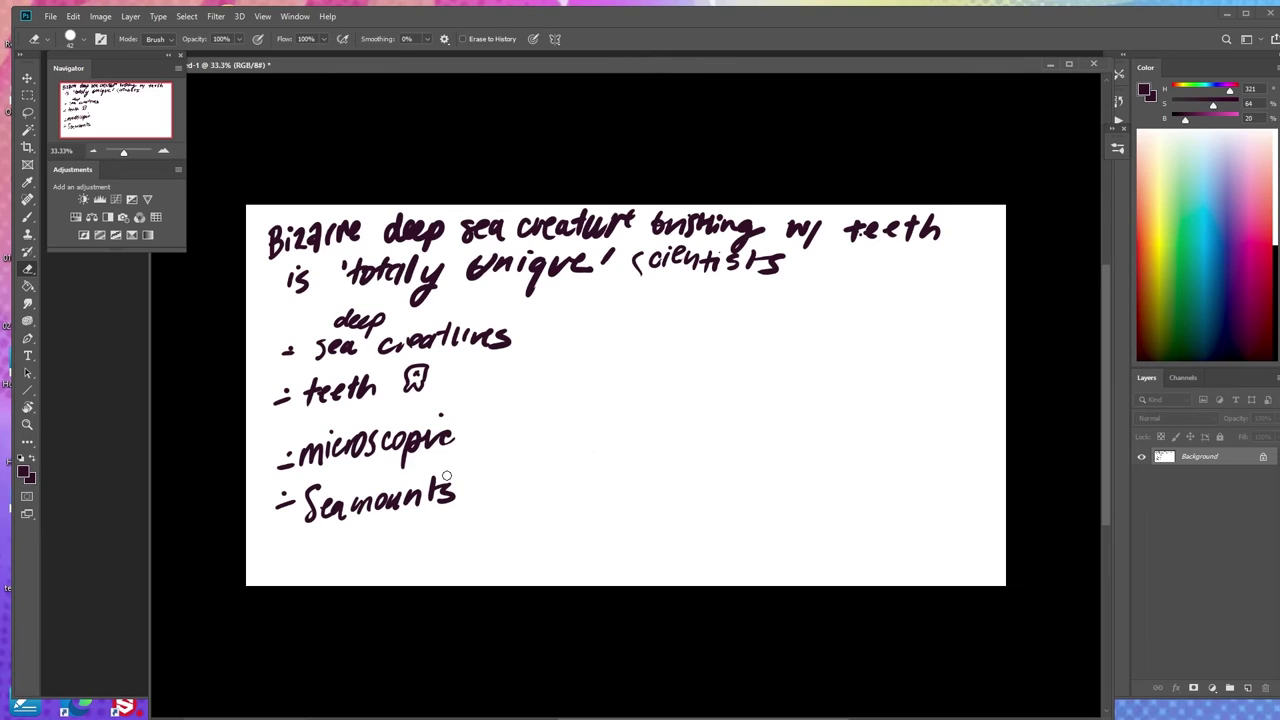
click(289, 547)
mouse_move(279, 557)
mouse_down()
mouse_move(345, 539)
mouse_move(372, 551)
mouse_move(410, 518)
mouse_move(421, 546)
mouse_move(472, 546)
mouse_up()
drag(496, 518, 516, 542)
mouse_move(514, 520)
mouse_down()
mouse_move(497, 541)
mouse_move(549, 532)
mouse_up()
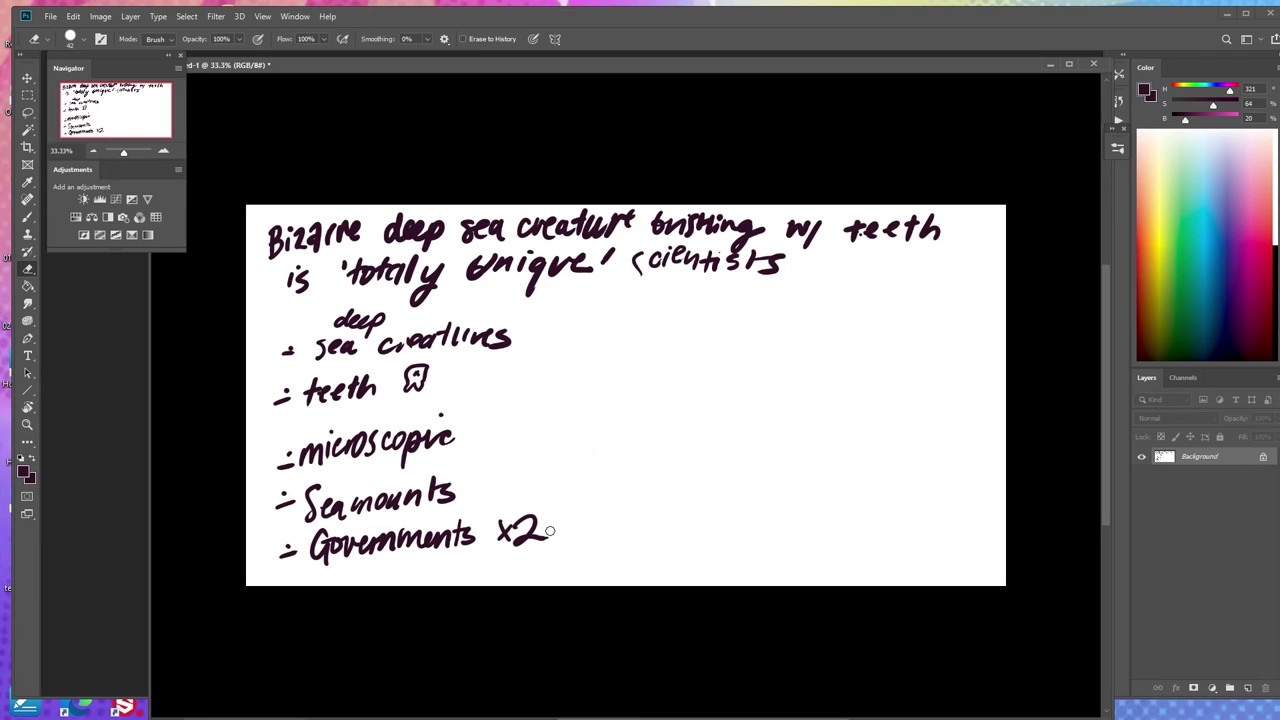
Close the floating Navigator and Adjustments panels, discard the Untitled-1 document without saving, and exit Photoshop to return to the PowerPoint slides.
click(168, 56)
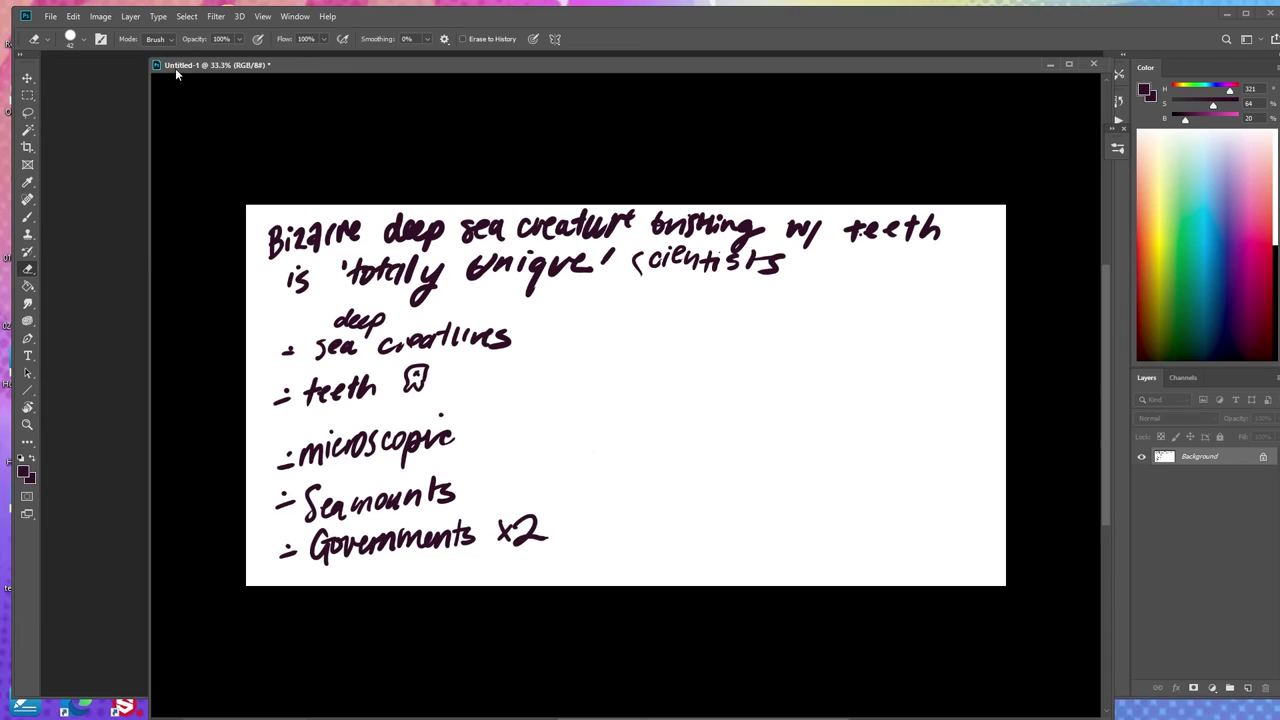
click(1093, 64)
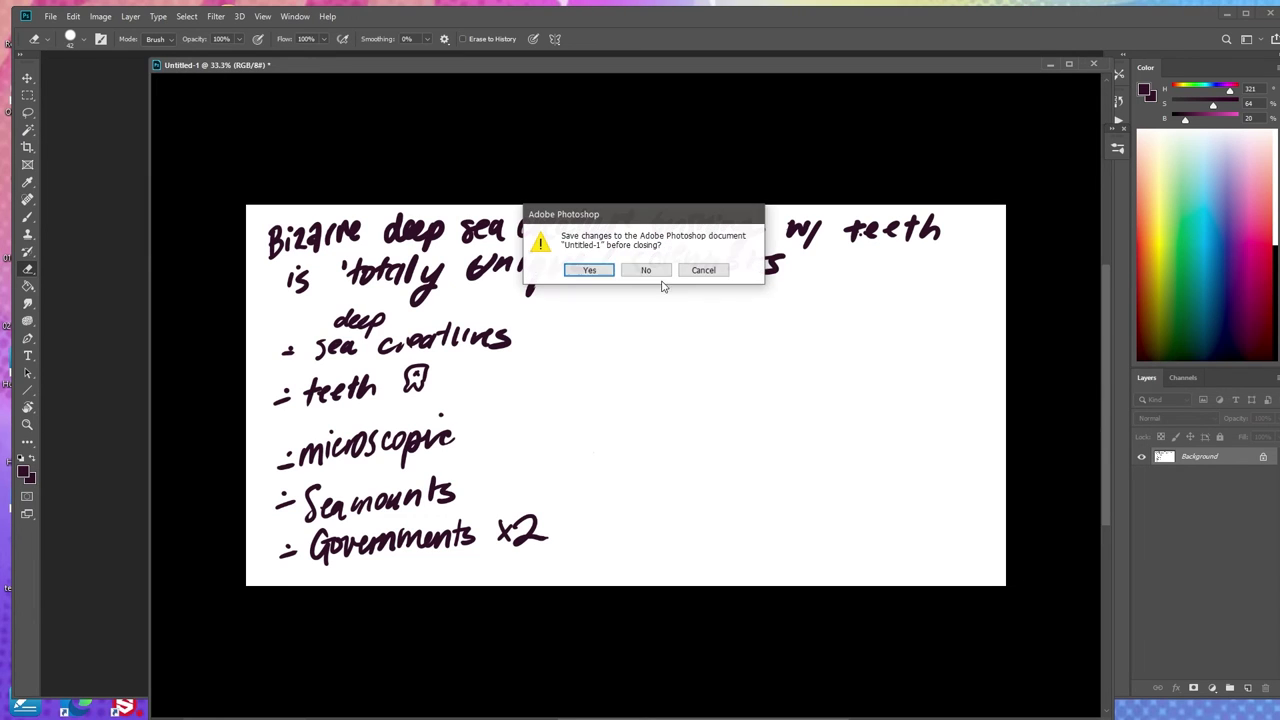
click(646, 270)
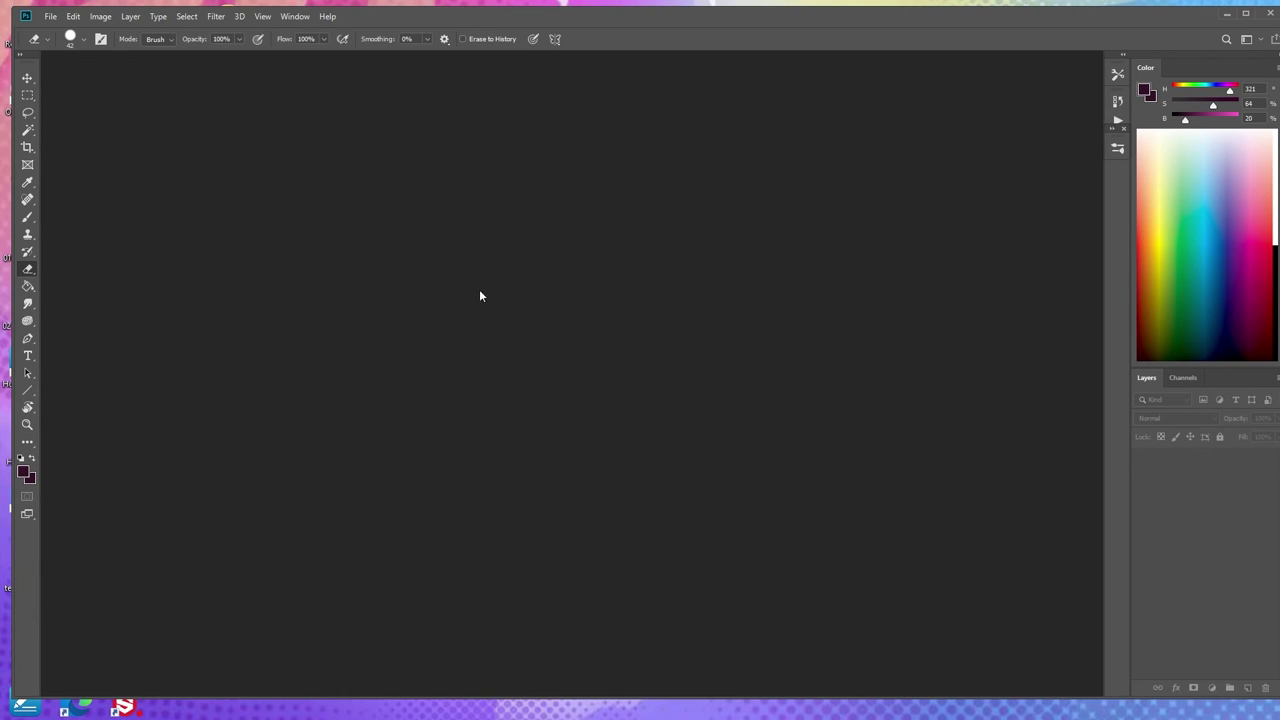
click(1270, 14)
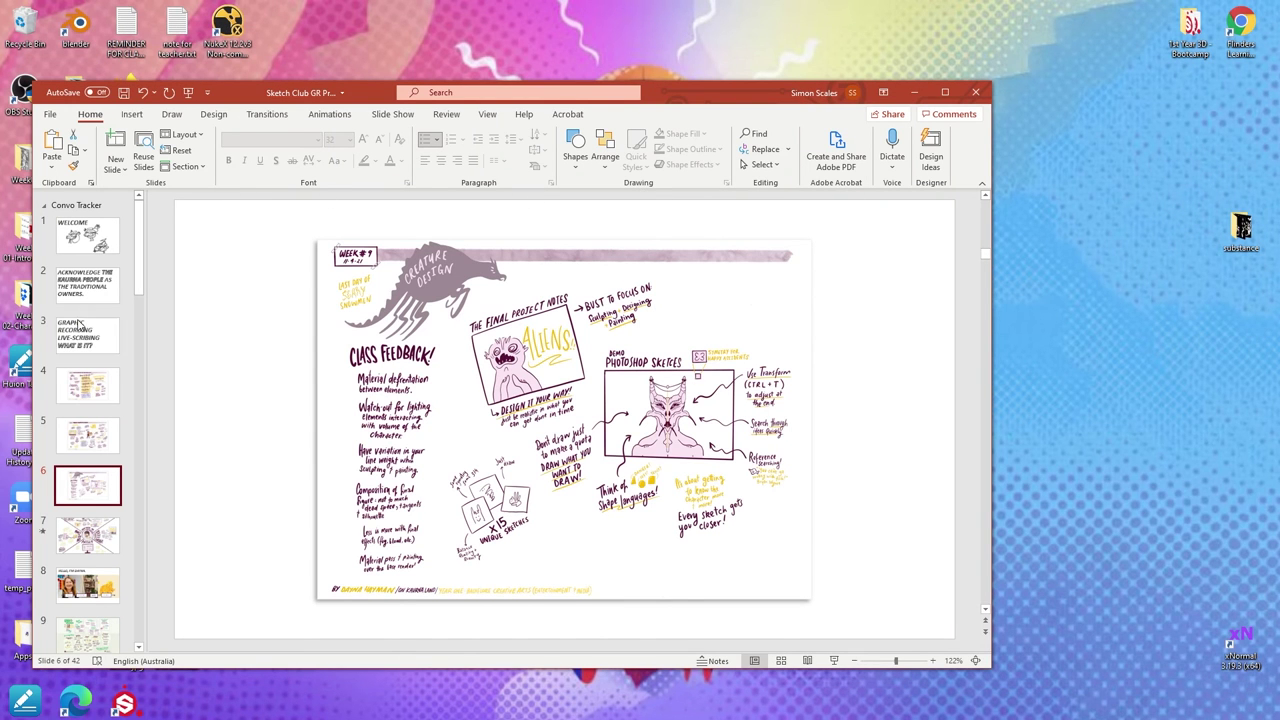
Look through the slide thumbnails down to the practice and Round 1 slides.
scroll(78, 300, down, 2)
scroll(78, 290, down, 13)
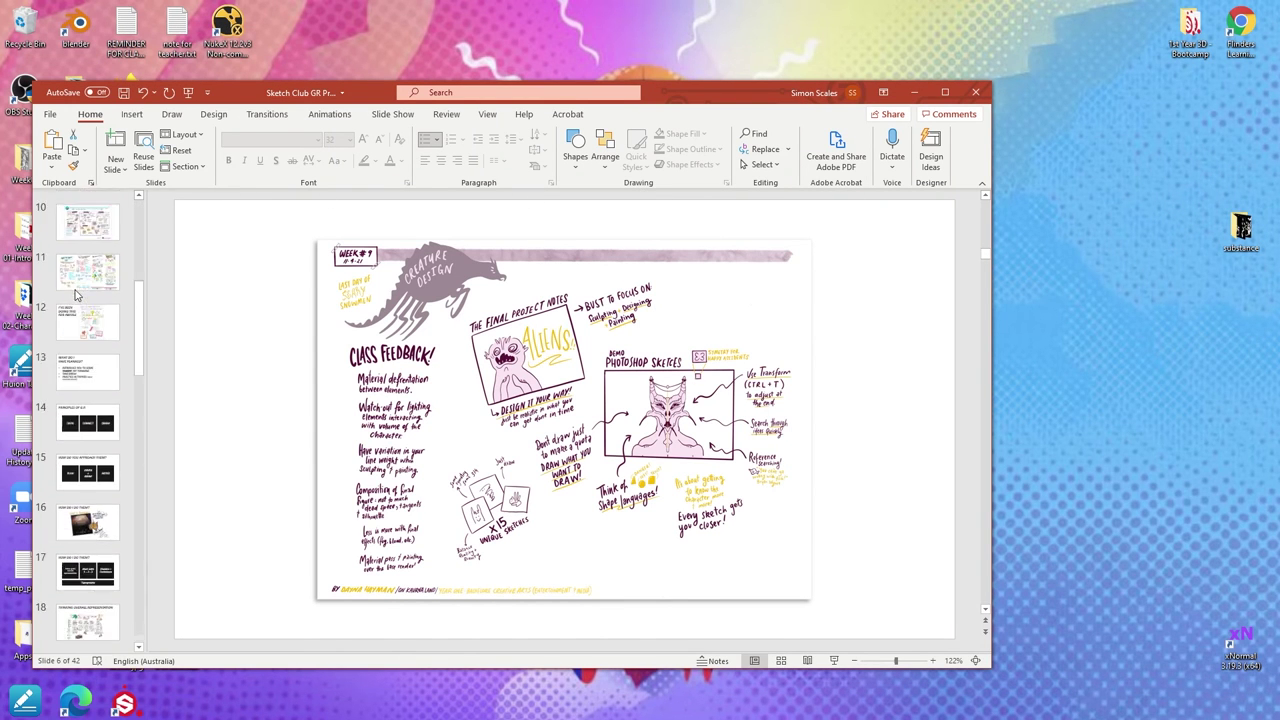
scroll(76, 290, down, 16)
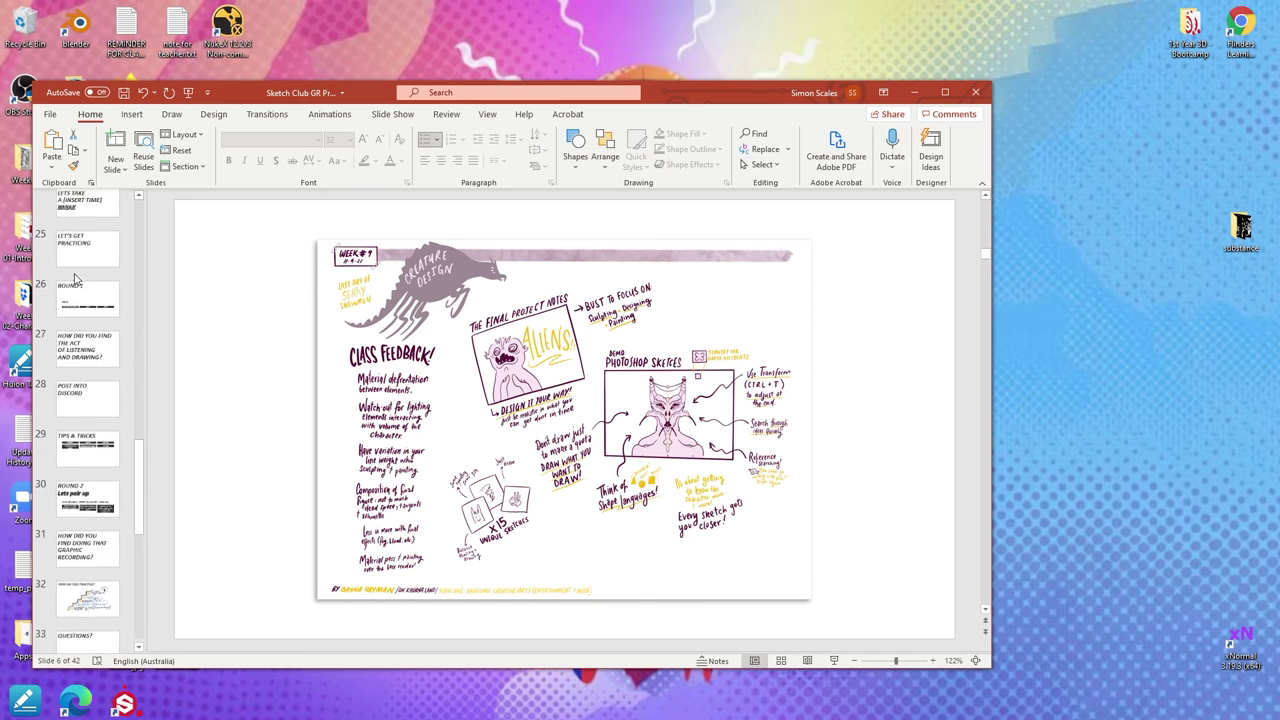